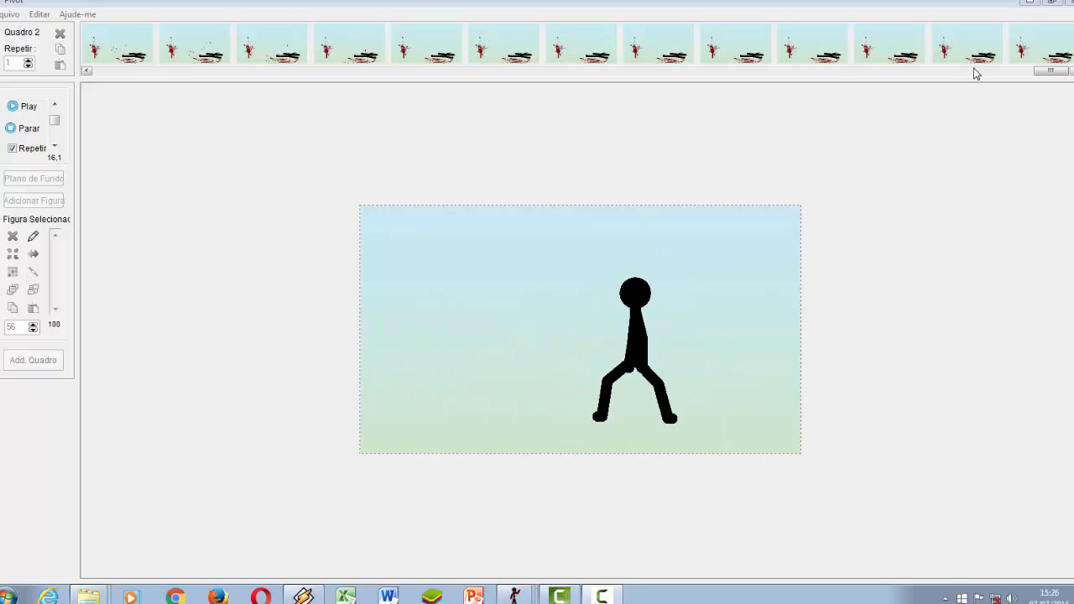
Preview the animation from frame 14 and again from frame 10, then stop playback.
{"action": "left_click_drag", "start_coordinate": [1056, 69], "coordinate": [328, 67]}
{"action": "left_click", "coordinate": [344, 52]}
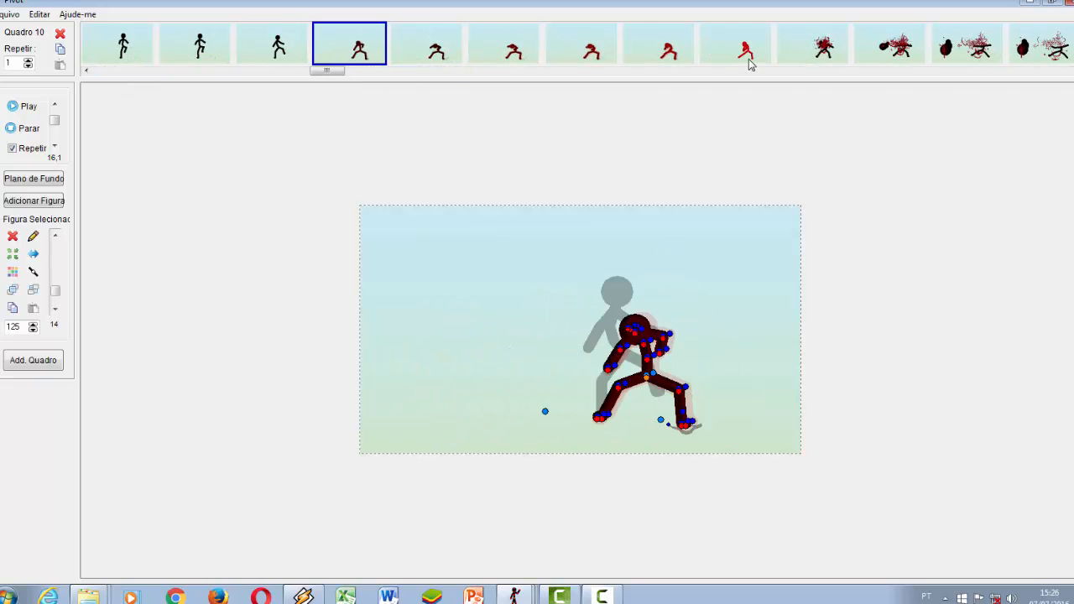
{"action": "left_click", "coordinate": [658, 50]}
{"action": "left_click", "coordinate": [15, 107]}
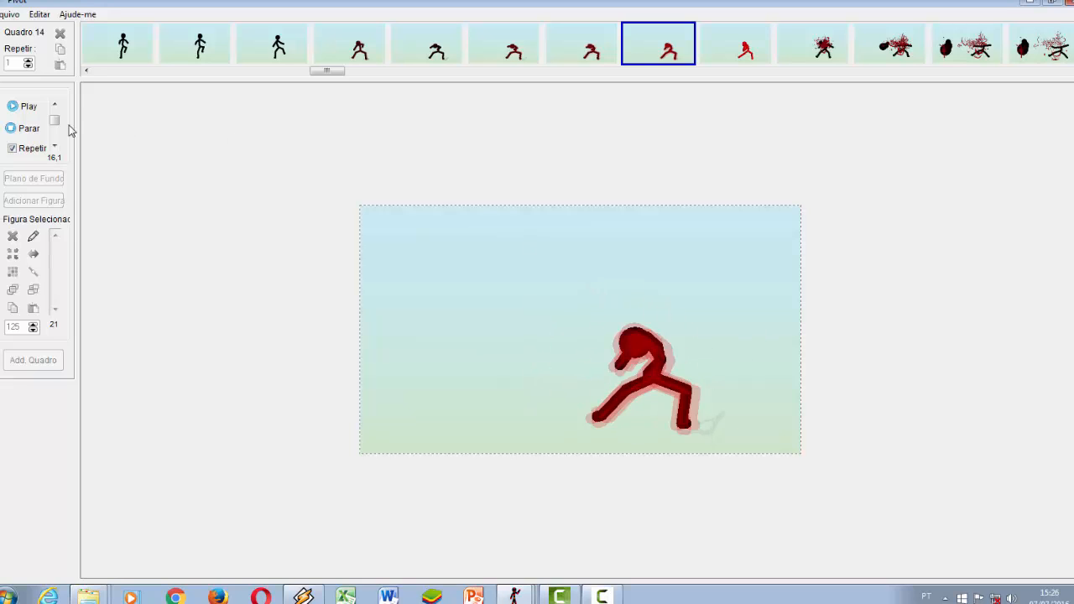
{"action": "left_click", "coordinate": [373, 52]}
{"action": "left_click", "coordinate": [29, 106]}
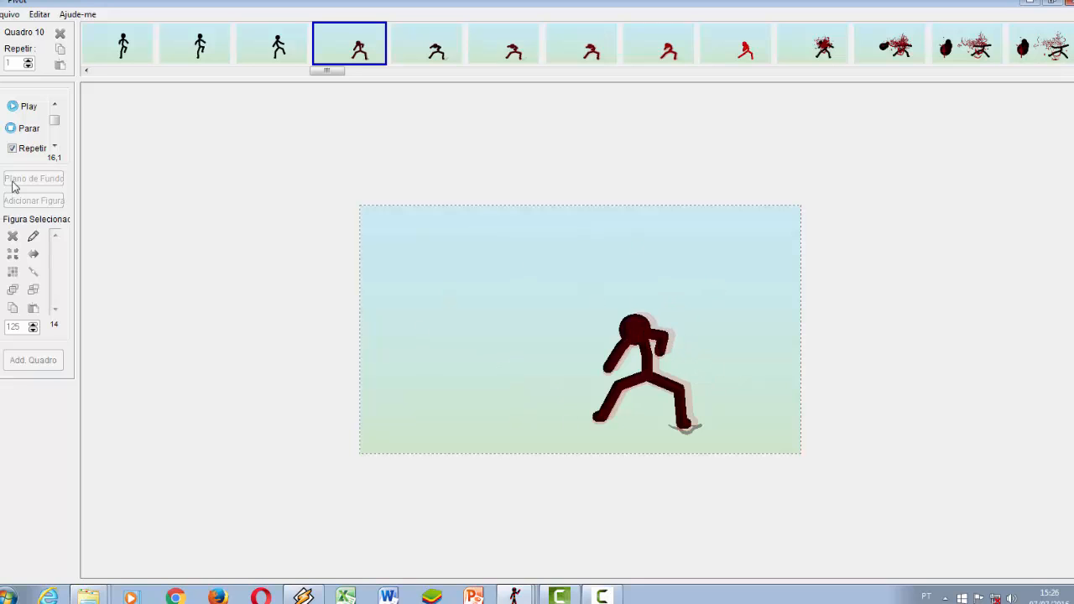
{"action": "left_click", "coordinate": [25, 128]}
{"action": "left_click", "coordinate": [39, 15]}
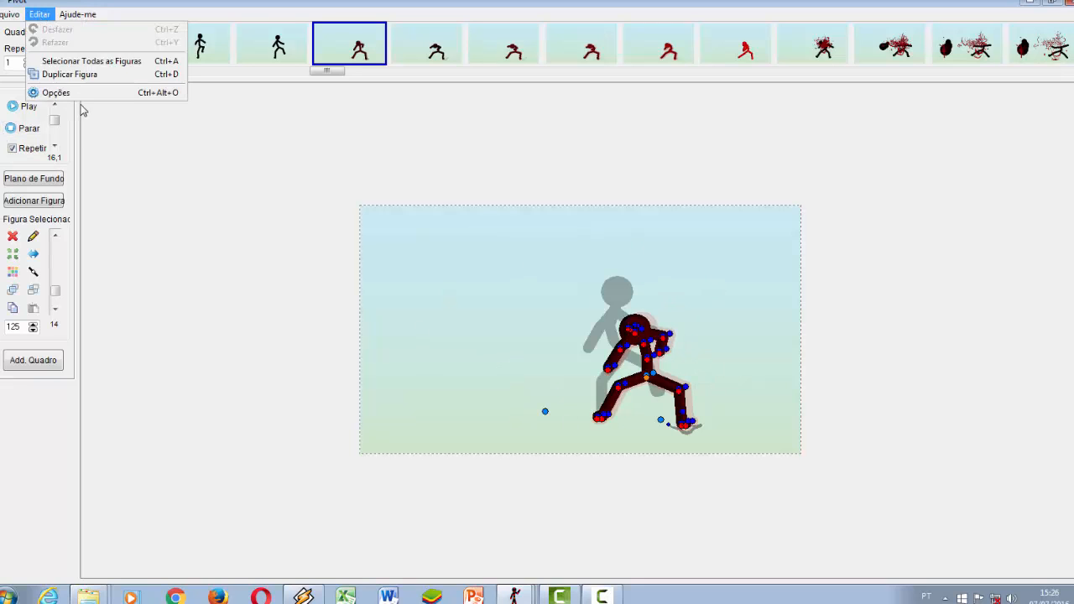
{"action": "left_click", "coordinate": [52, 94]}
{"action": "left_click", "coordinate": [443, 332]}
{"action": "left_click", "coordinate": [507, 396]}
{"action": "left_click", "coordinate": [40, 15]}
{"action": "left_click", "coordinate": [52, 93]}
{"action": "left_click", "coordinate": [443, 333]}
{"action": "left_click", "coordinate": [507, 395]}
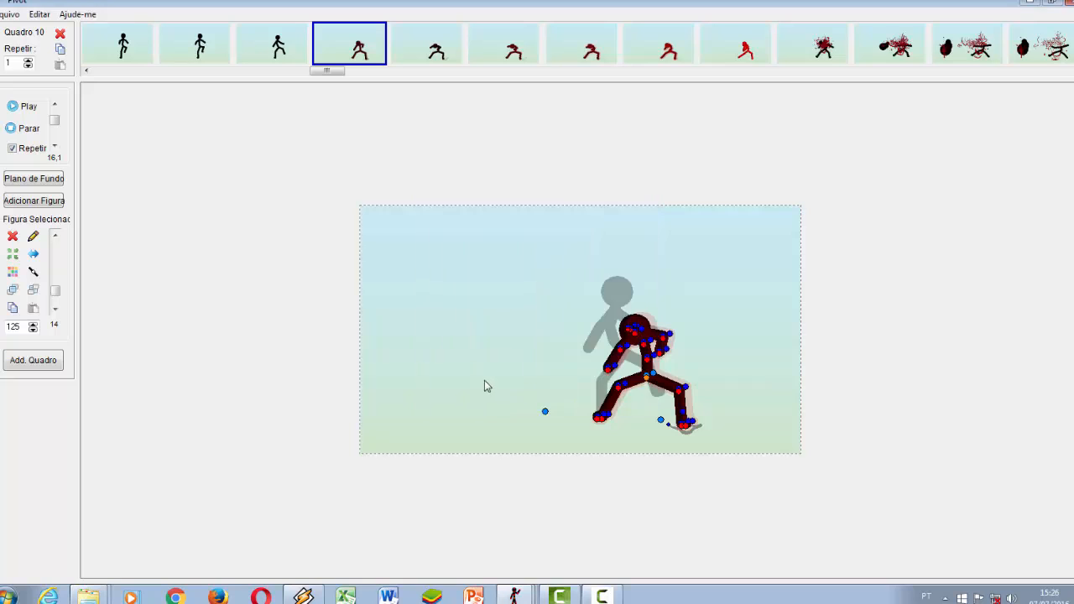
Examine the figure's poses one frame at a time from frame 7 to frame 10.
{"action": "left_click", "coordinate": [135, 50]}
{"action": "left_click", "coordinate": [187, 48]}
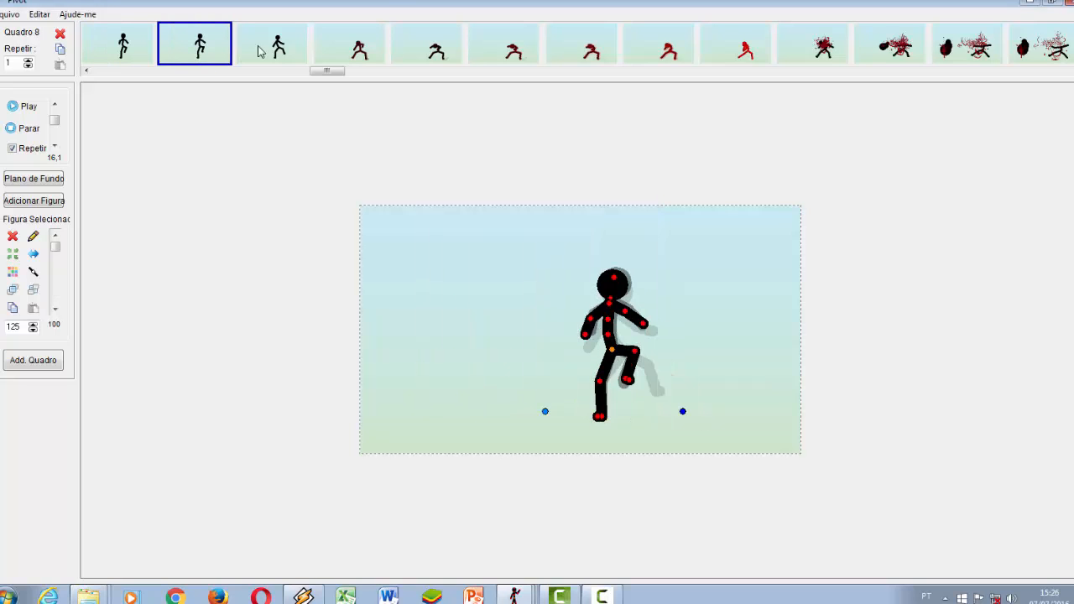
{"action": "left_click", "coordinate": [267, 49]}
{"action": "left_click", "coordinate": [352, 53]}
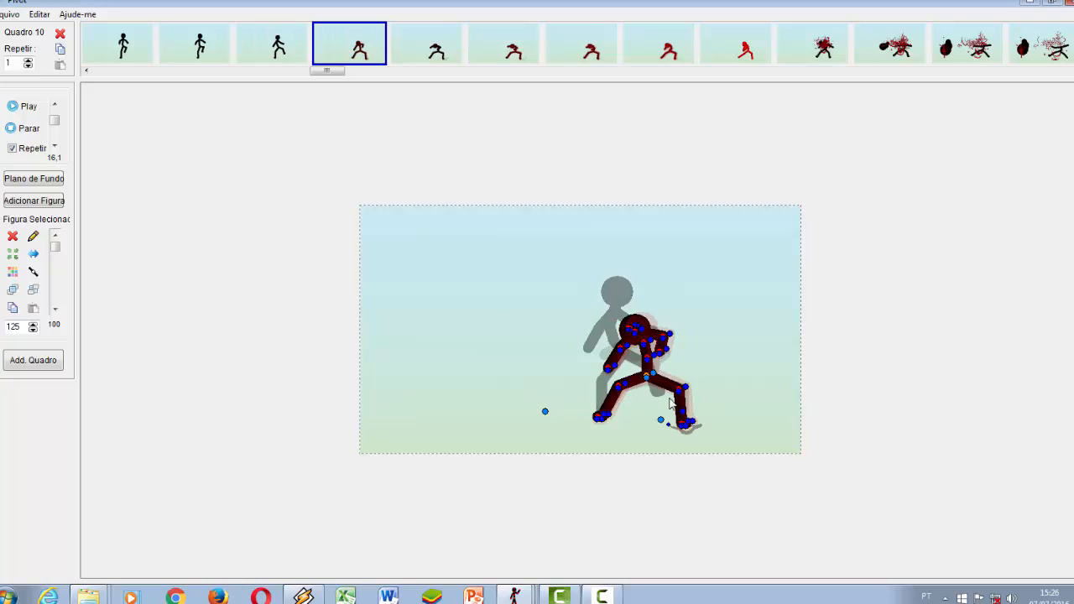
Separate frame 10's two faint copies from the black figure and examine one copy's custom color values.
{"action": "left_click_drag", "start_coordinate": [647, 377], "coordinate": [554, 369]}
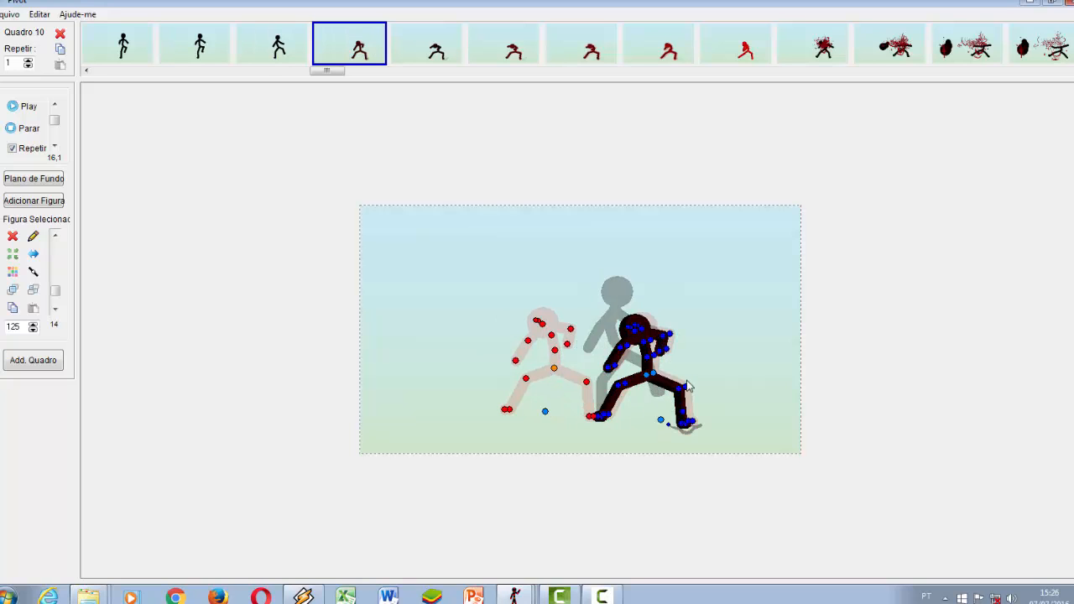
{"action": "left_click_drag", "start_coordinate": [653, 379], "coordinate": [725, 348]}
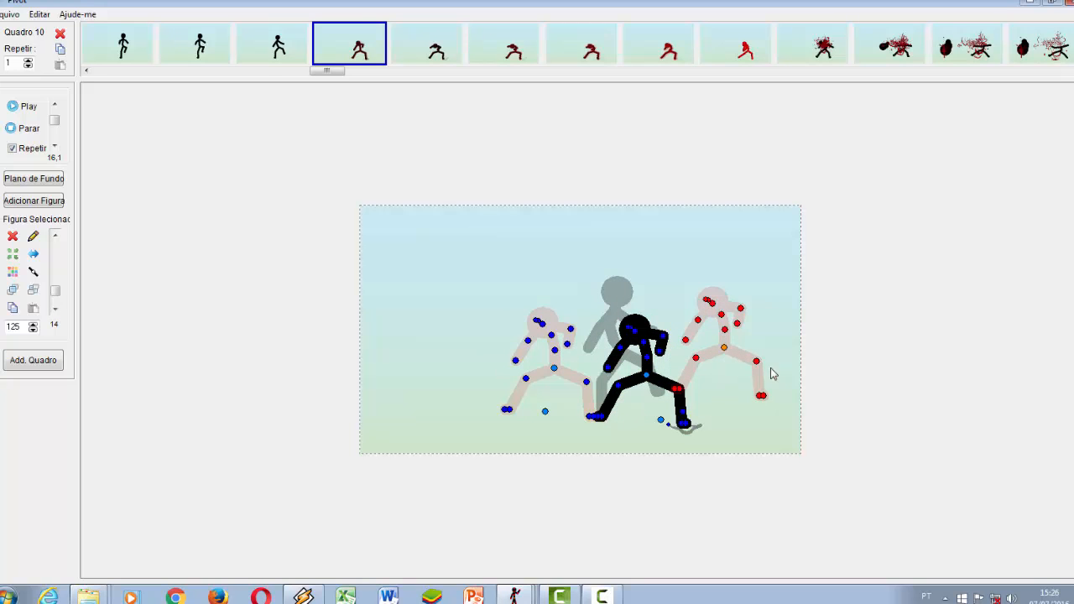
{"action": "left_click", "coordinate": [554, 368]}
{"action": "left_click", "coordinate": [13, 271]}
{"action": "left_click", "coordinate": [544, 318]}
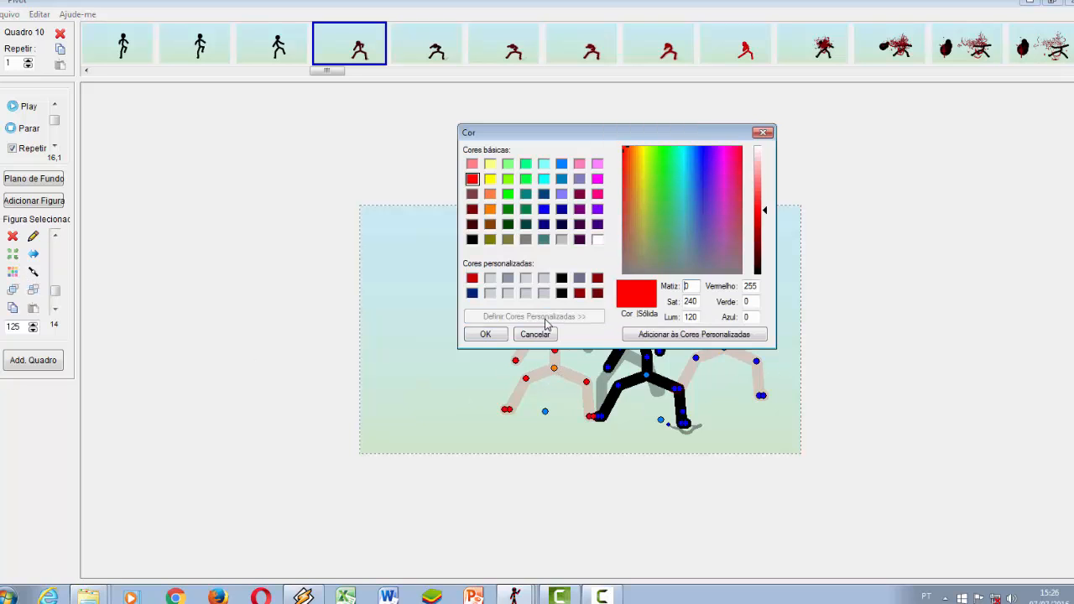
{"action": "double_click", "coordinate": [696, 318]}
{"action": "left_click", "coordinate": [534, 333]}
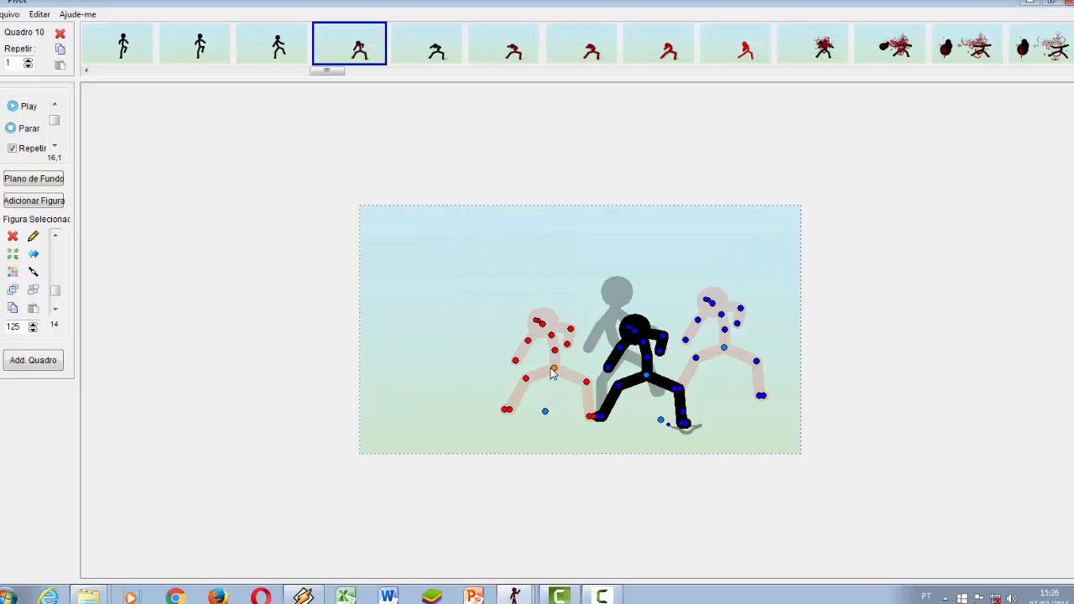
Reset frame 10, move its faint copies away from the black figure again, and discard the change.
{"action": "left_click", "coordinate": [356, 46]}
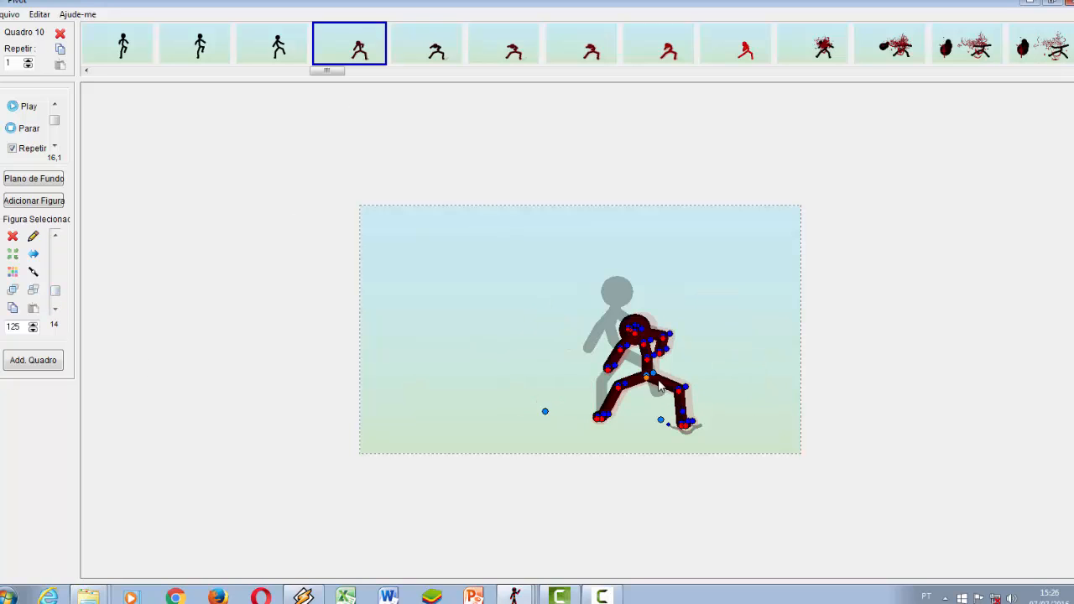
{"action": "left_click_drag", "start_coordinate": [646, 378], "coordinate": [569, 375]}
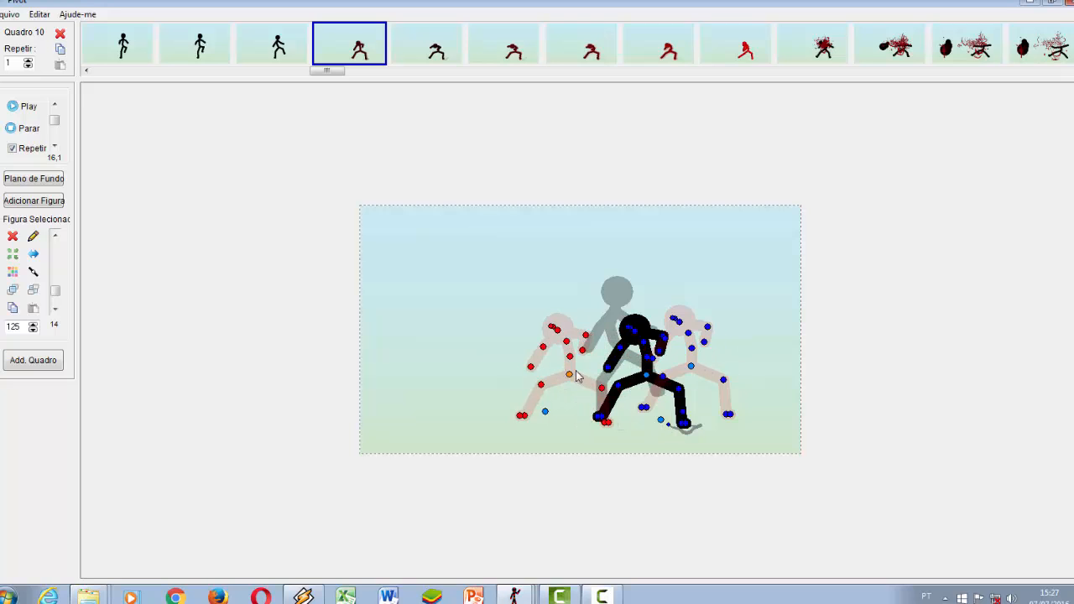
{"action": "left_click", "coordinate": [334, 61]}
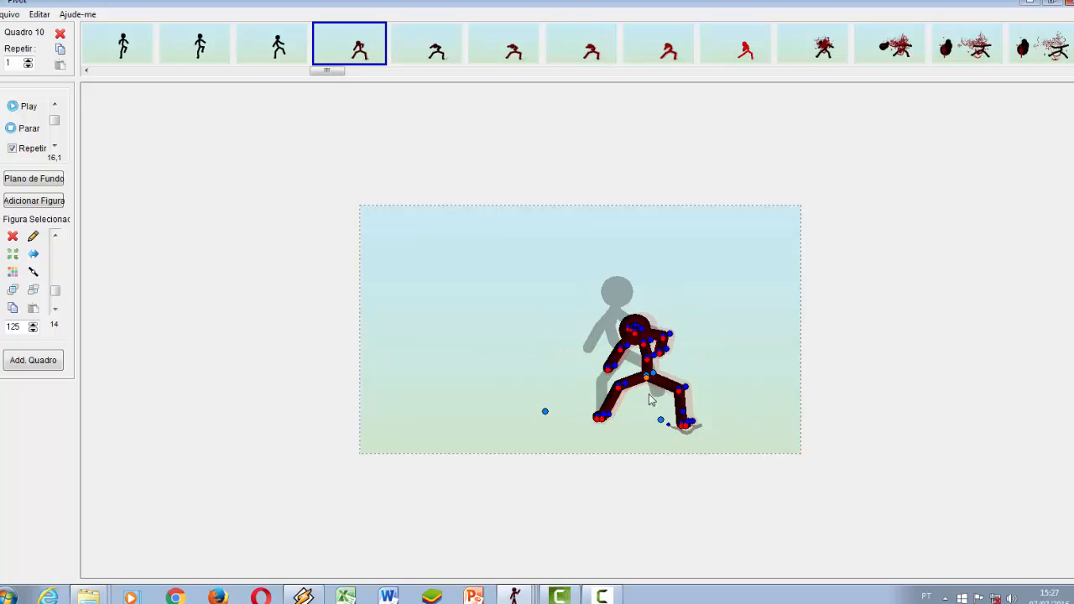
Isolate frame 10's black figure and place a copy of it to the left of the original.
{"action": "key", "text": "ctrl+z"}
{"action": "key", "text": "ctrl+z"}
{"action": "key", "text": "ctrl+z"}
{"action": "key", "text": "ctrl+z"}
{"action": "key", "text": "ctrl+z"}
{"action": "key", "text": "ctrl+z"}
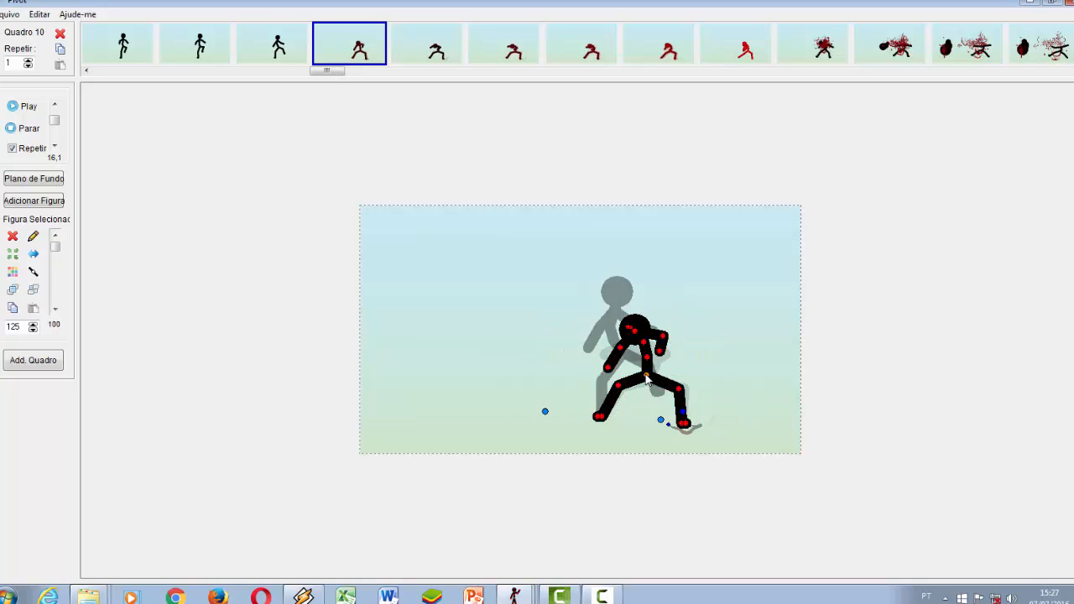
{"action": "left_click_drag", "start_coordinate": [692, 366], "coordinate": [511, 350]}
Color the copied figure red and set its opacity to 14.
{"action": "left_click", "coordinate": [13, 272]}
{"action": "left_click", "coordinate": [472, 179]}
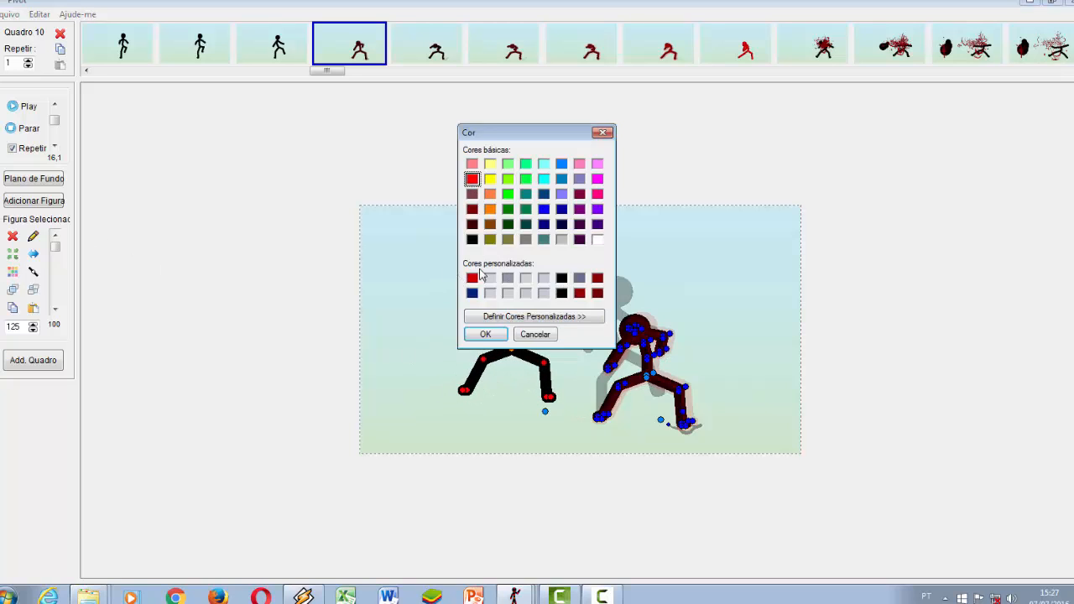
{"action": "left_click", "coordinate": [485, 334]}
{"action": "left_click_drag", "start_coordinate": [56, 249], "coordinate": [55, 290]}
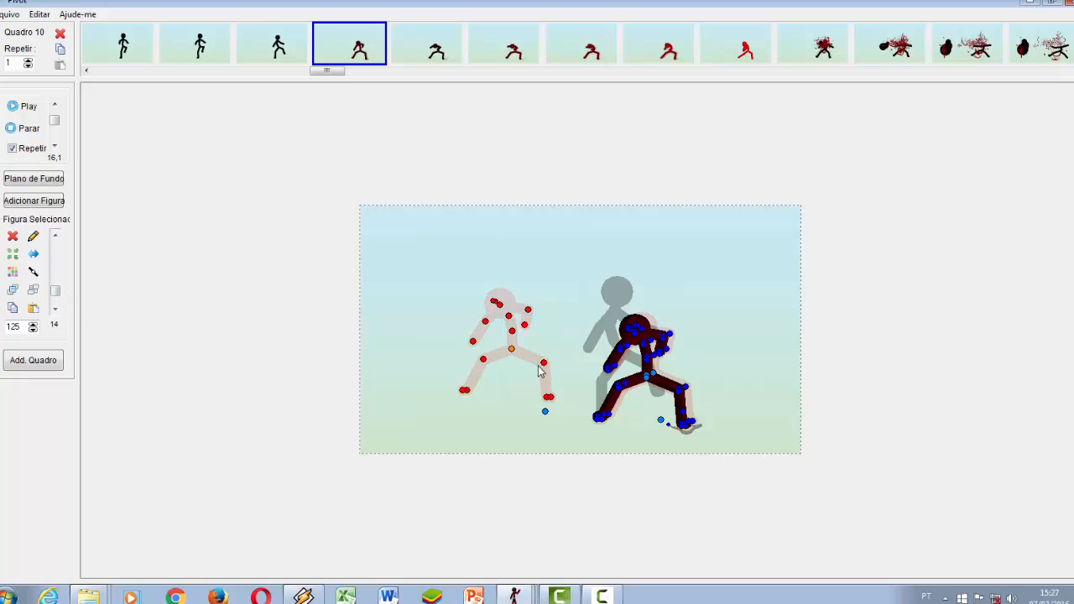
Overlay the faint red copy on frame 10's original figure, preview the animation, and return to frame 10.
{"action": "left_click_drag", "start_coordinate": [512, 349], "coordinate": [650, 375]}
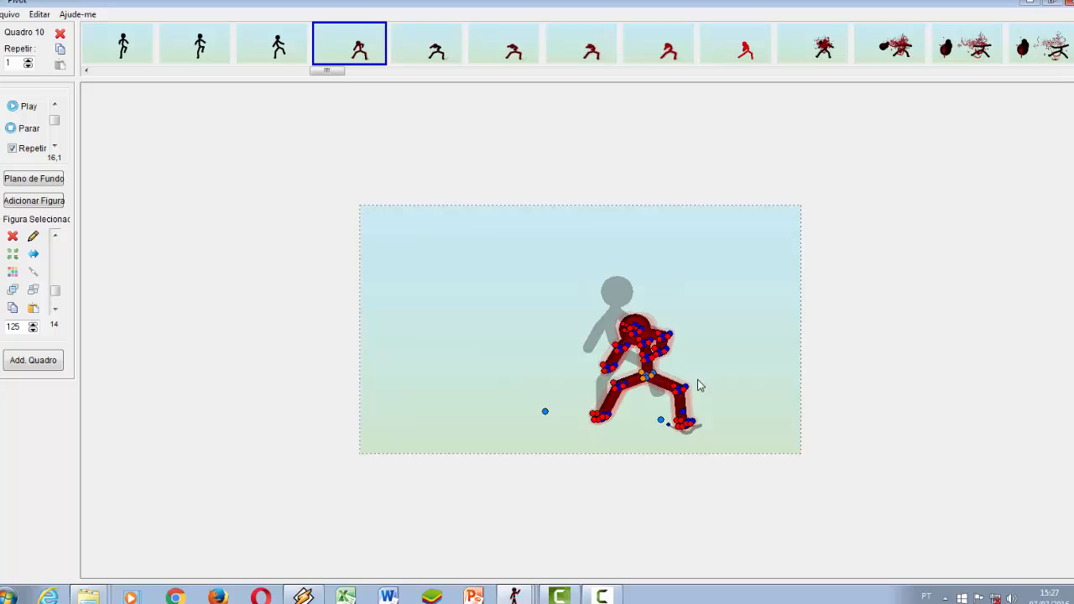
{"action": "left_click", "coordinate": [654, 385]}
{"action": "left_click", "coordinate": [13, 106]}
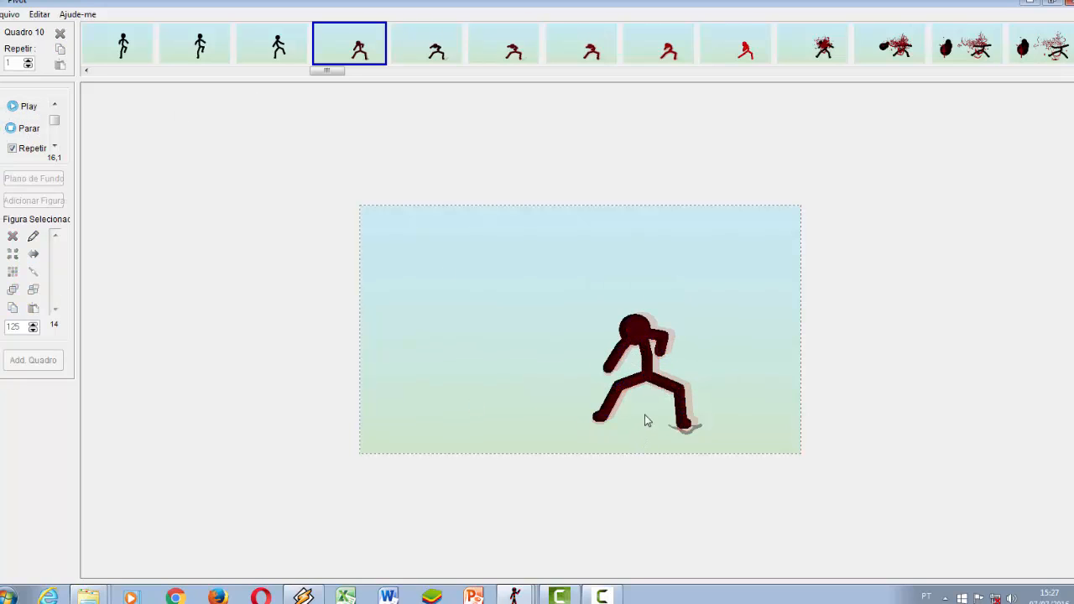
{"action": "left_click", "coordinate": [362, 53]}
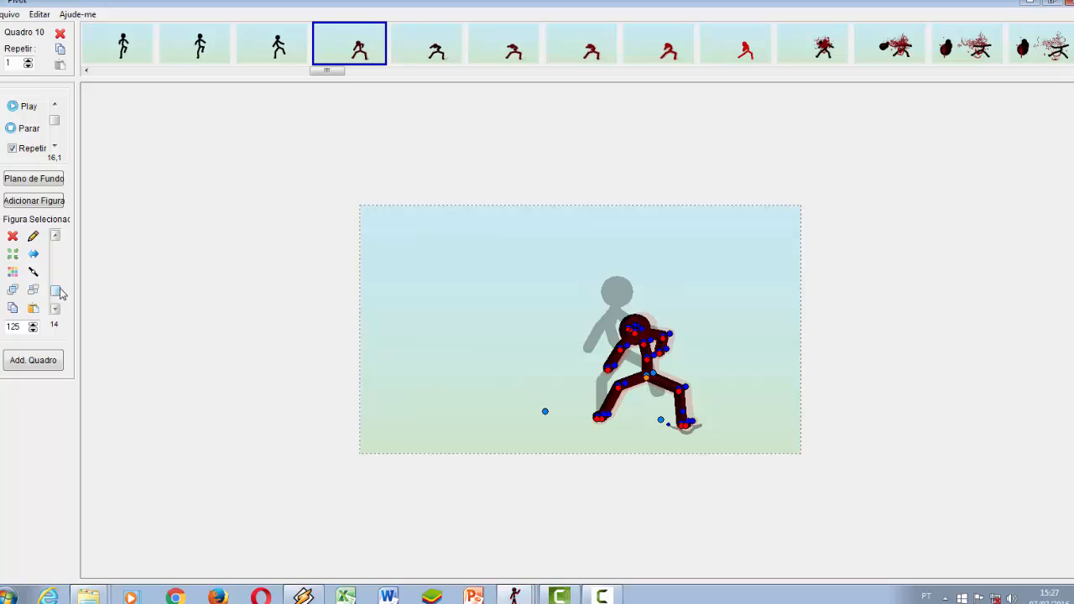
Compare frame 10 with its neighboring frames, shift one of the figure copies, and go to frame 11.
{"action": "key", "text": "Right"}
{"action": "key", "text": "Left"}
{"action": "key", "text": "Right"}
{"action": "key", "text": "Left"}
{"action": "key", "text": "Left"}
{"action": "key", "text": "Right"}
{"action": "key", "text": "Right"}
{"action": "left_click_drag", "start_coordinate": [647, 383], "coordinate": [610, 397]}
{"action": "left_click", "coordinate": [435, 60]}
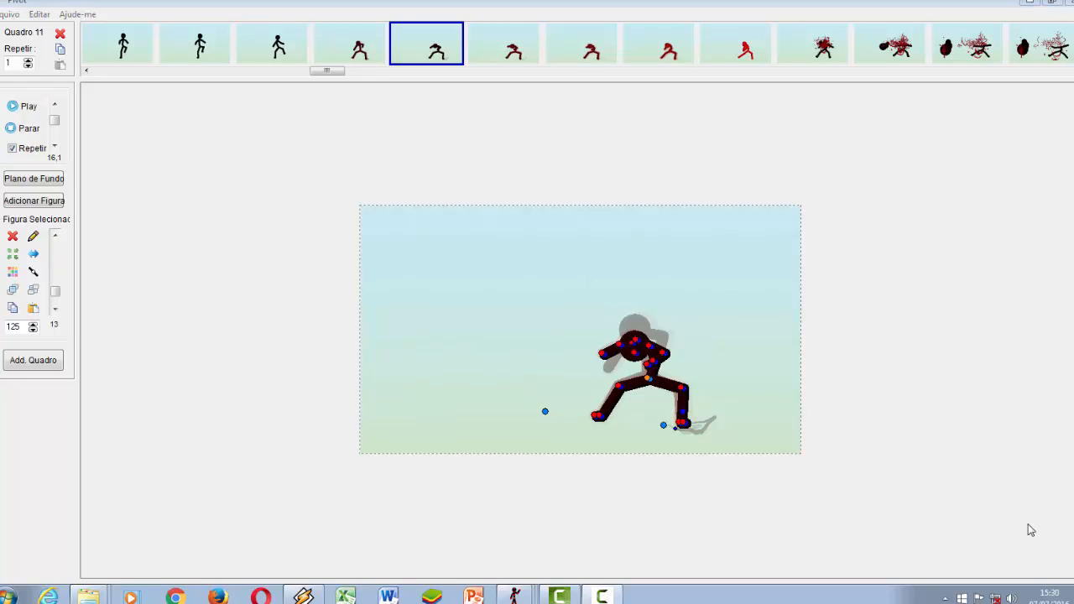
Compare the figure's poses and glow by moving forward and back between frames 9 and 12.
{"action": "left_click", "coordinate": [282, 51]}
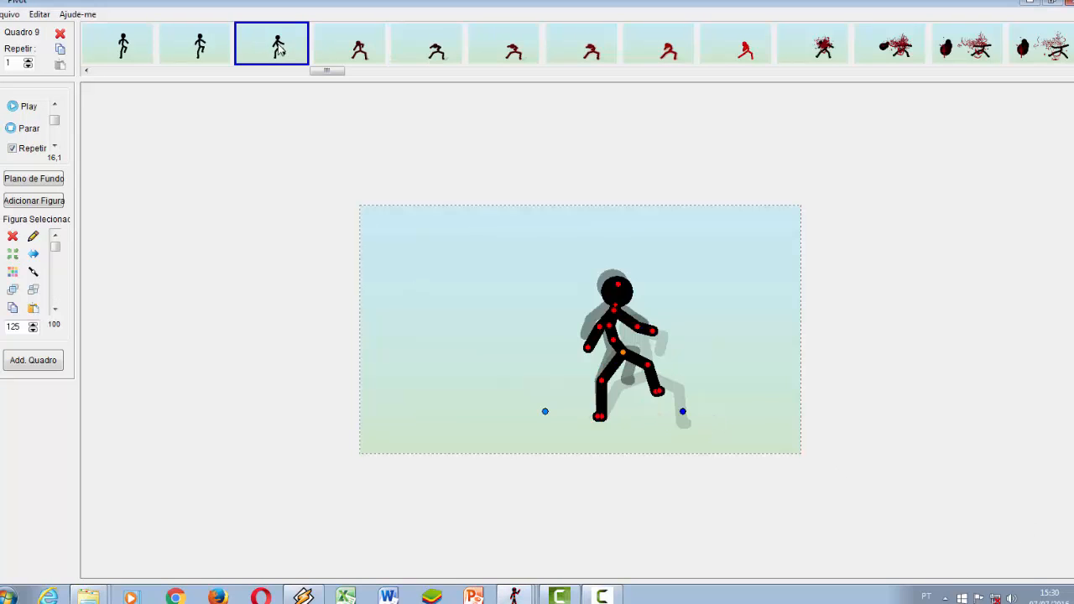
{"action": "key", "text": "Right"}
{"action": "key", "text": "Right"}
{"action": "key", "text": "Right"}
{"action": "key", "text": "Left"}
{"action": "key", "text": "Left"}
{"action": "key", "text": "Left"}
{"action": "key", "text": "Right"}
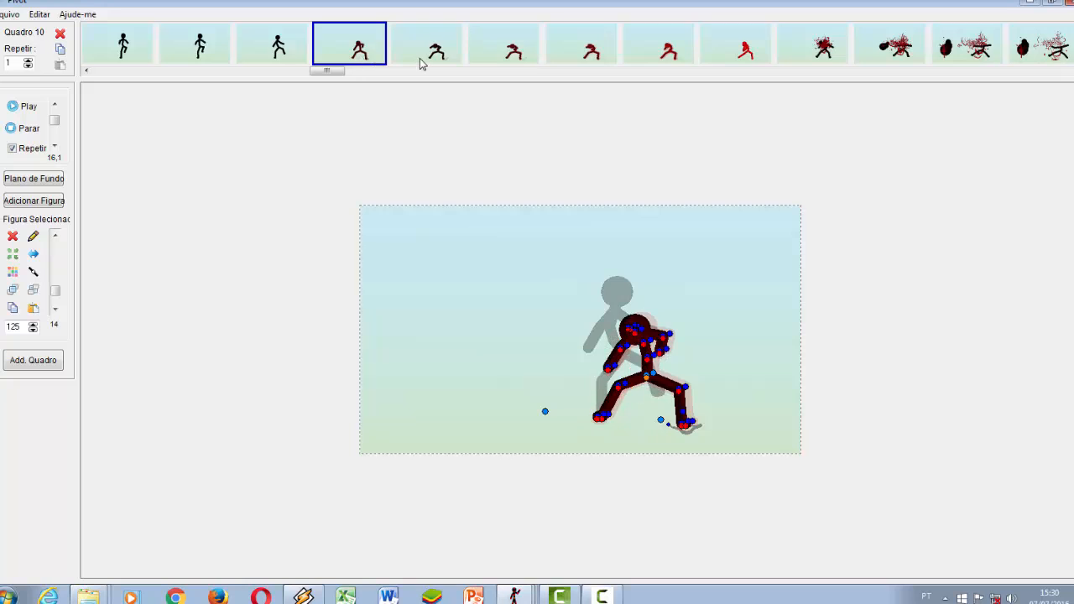
{"action": "key", "text": "Right"}
Pull the faint copies away from the main figure in frames 12, 13 and 14 to examine the glow layers.
{"action": "left_click", "coordinate": [501, 59]}
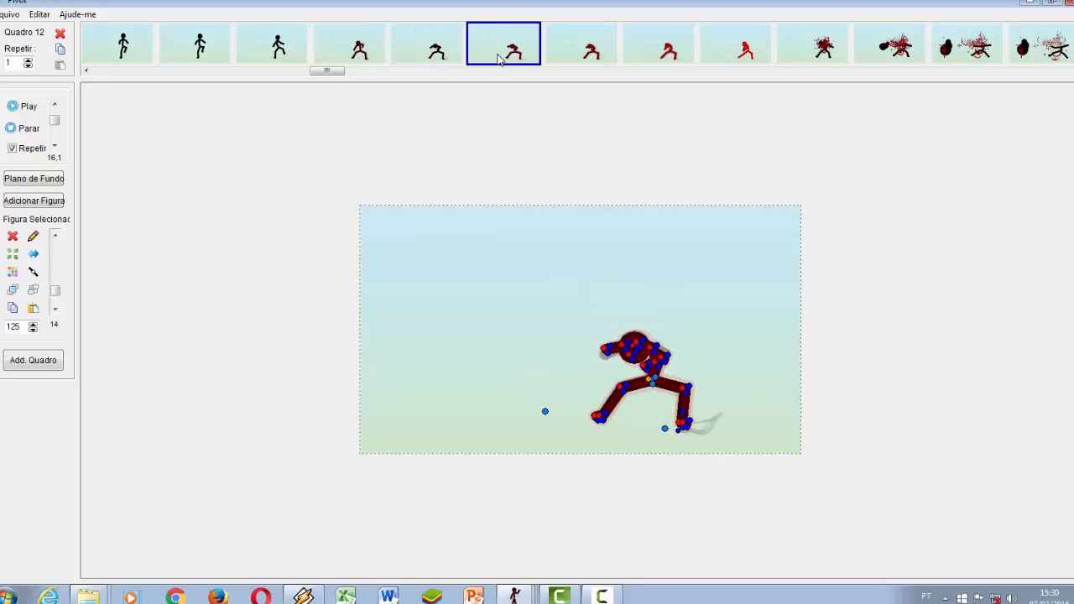
{"action": "left_click_drag", "start_coordinate": [651, 384], "coordinate": [678, 399]}
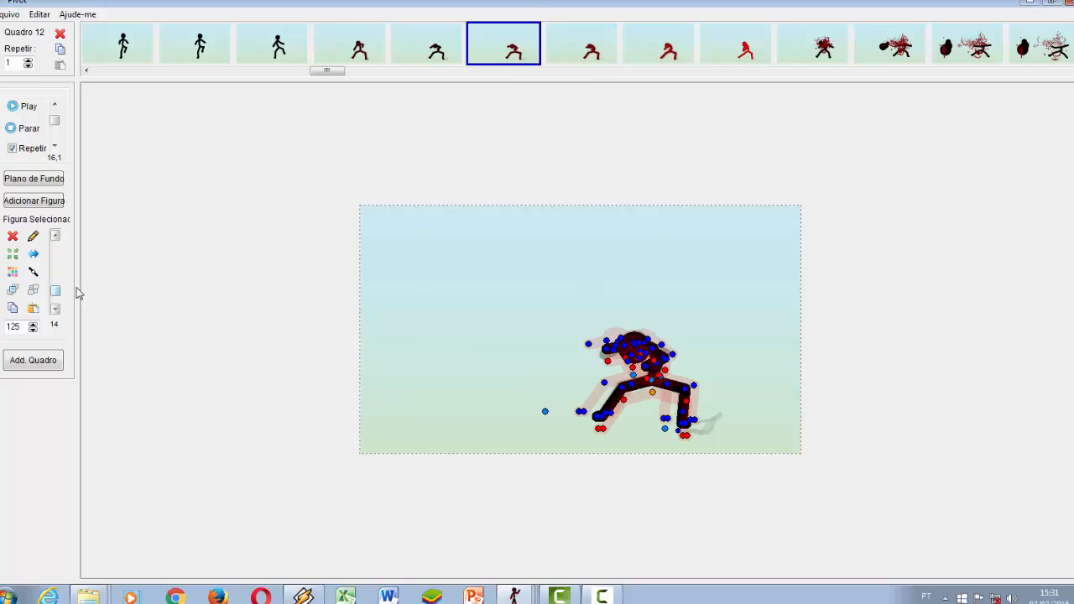
{"action": "left_click", "coordinate": [587, 53]}
{"action": "left_click_drag", "start_coordinate": [648, 378], "coordinate": [664, 401]}
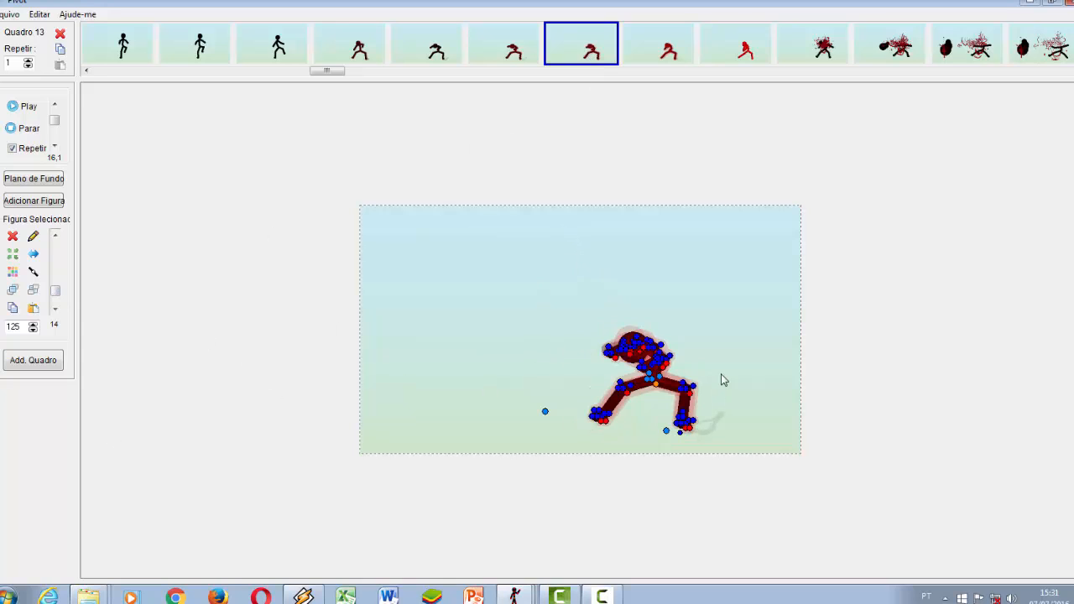
{"action": "left_click", "coordinate": [659, 44]}
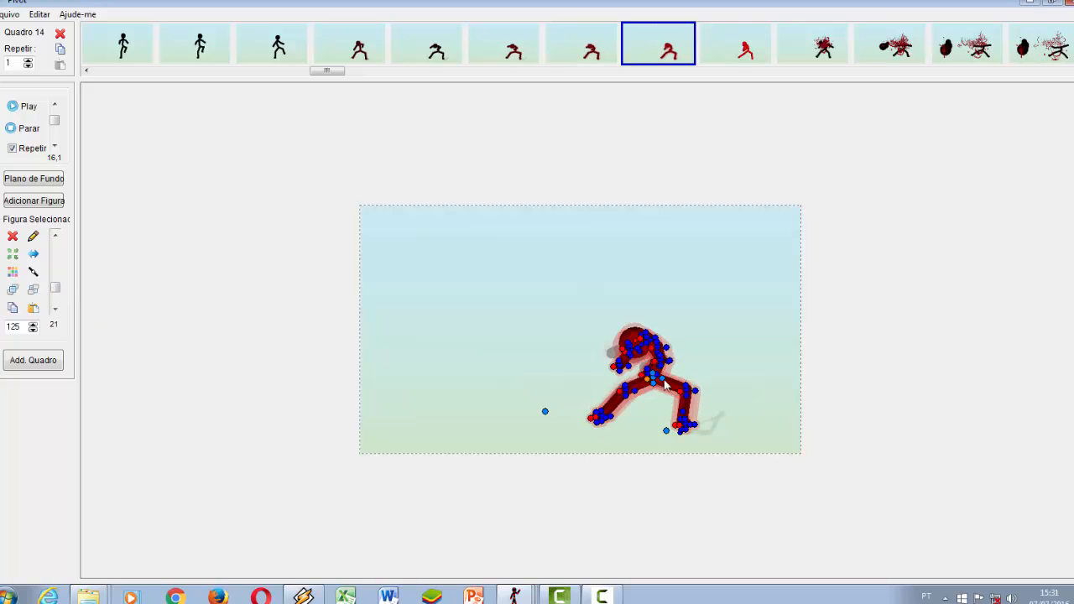
{"action": "mouse_move", "coordinate": [649, 382]}
{"action": "left_mouse_down"}
{"action": "mouse_move", "coordinate": [669, 382]}
{"action": "mouse_move", "coordinate": [660, 388]}
{"action": "left_mouse_up"}
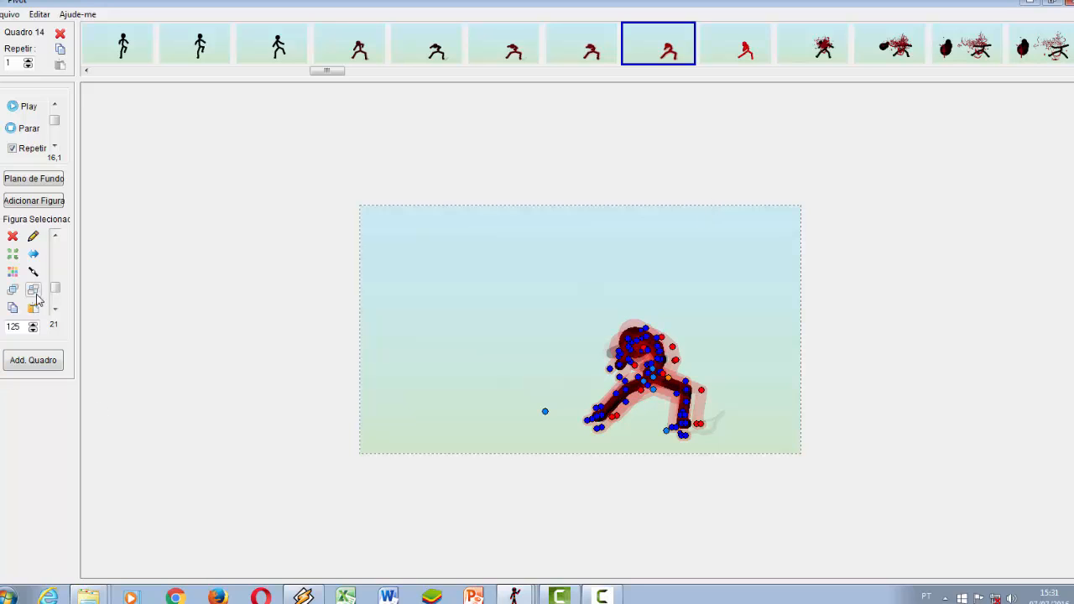
{"action": "left_click", "coordinate": [672, 42]}
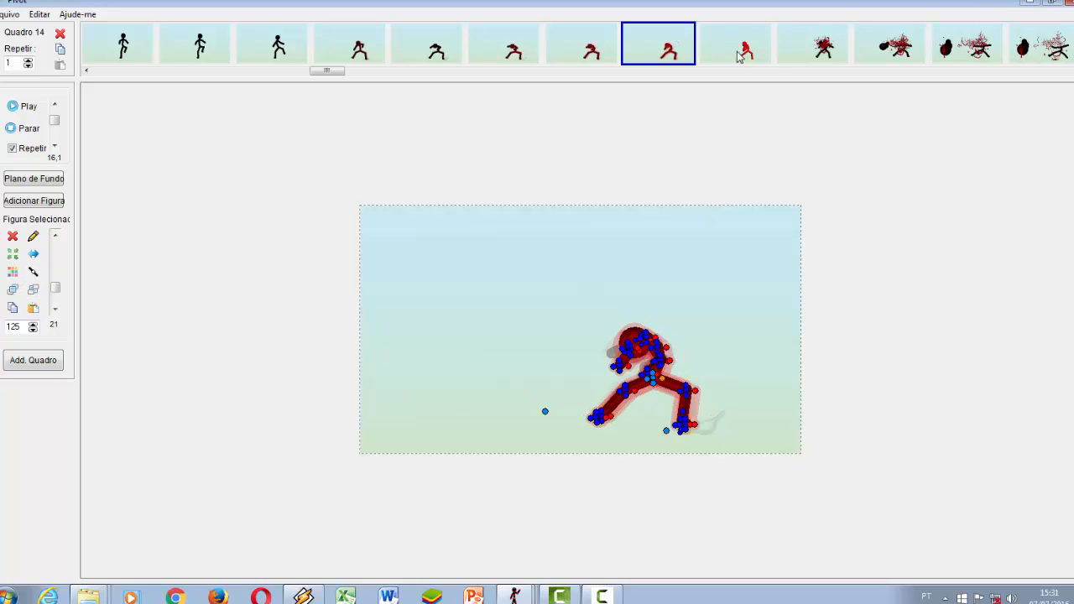
Compare frames 15 and 16 and examine the custom color values of frame 15's red figure.
{"action": "left_click", "coordinate": [730, 56]}
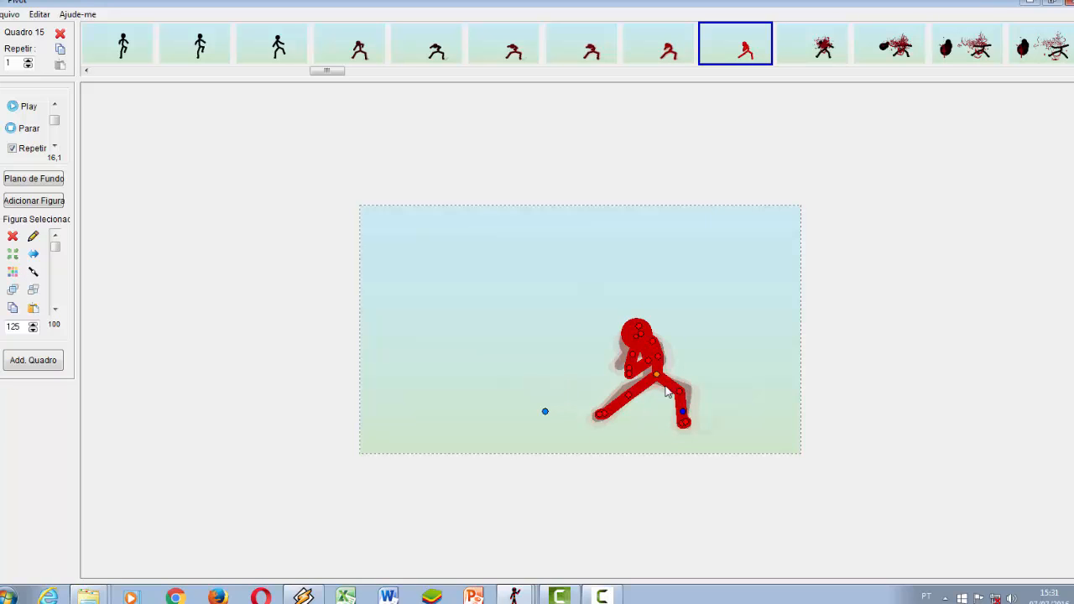
{"action": "left_click", "coordinate": [798, 49]}
{"action": "left_click", "coordinate": [747, 51]}
{"action": "left_click", "coordinate": [20, 271]}
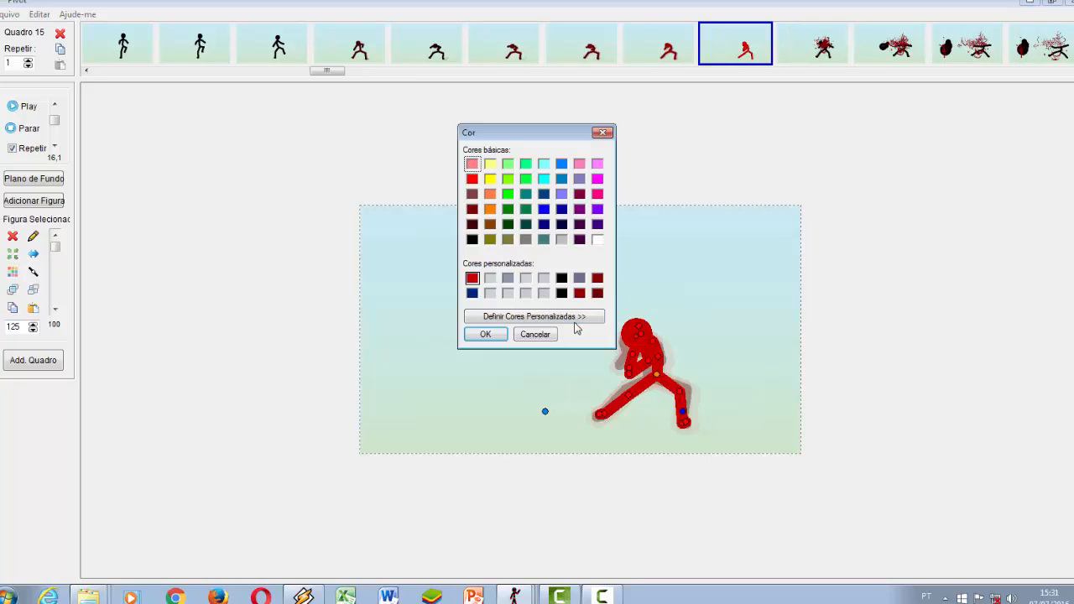
{"action": "left_click", "coordinate": [570, 318]}
{"action": "left_click", "coordinate": [473, 280]}
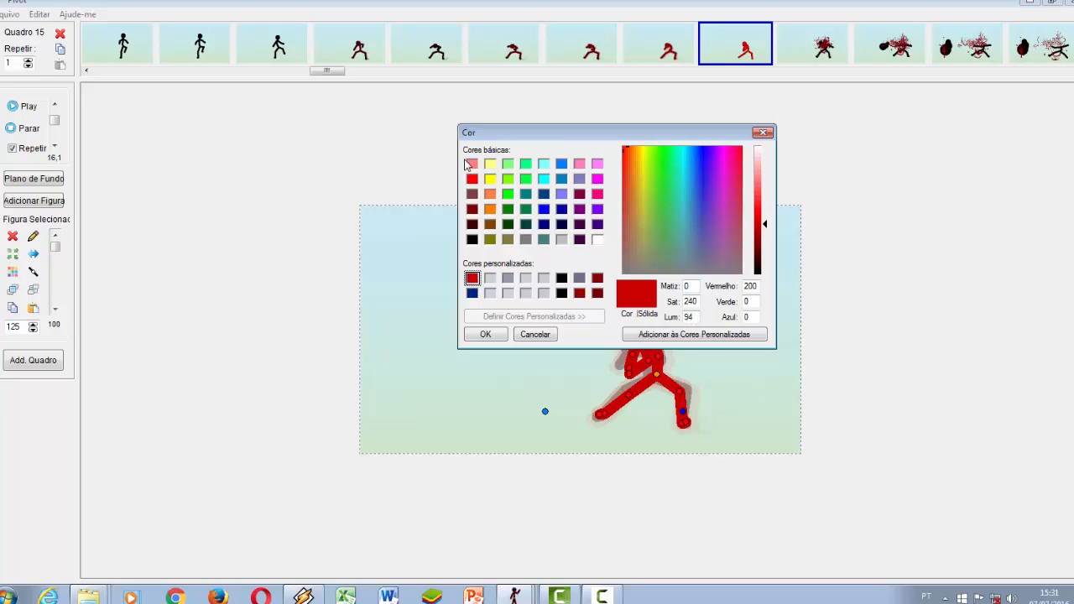
{"action": "double_click", "coordinate": [682, 317]}
{"action": "left_click", "coordinate": [534, 335]}
Pull a faint red copy away from the figure in frame 14, examine its custom color values, and play the animation.
{"action": "left_click", "coordinate": [664, 52]}
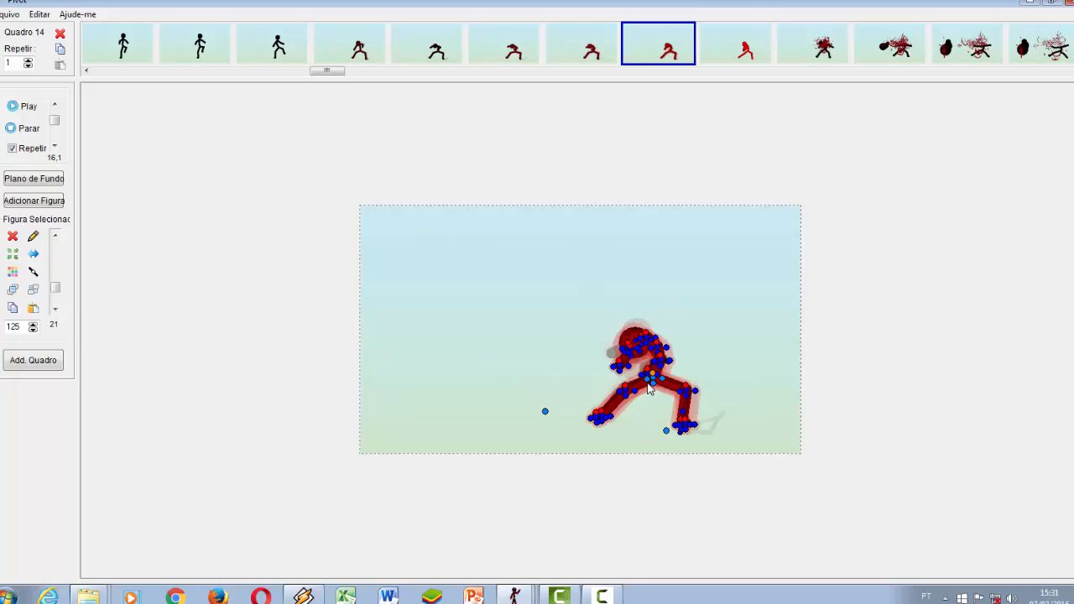
{"action": "left_click_drag", "start_coordinate": [653, 386], "coordinate": [264, 347]}
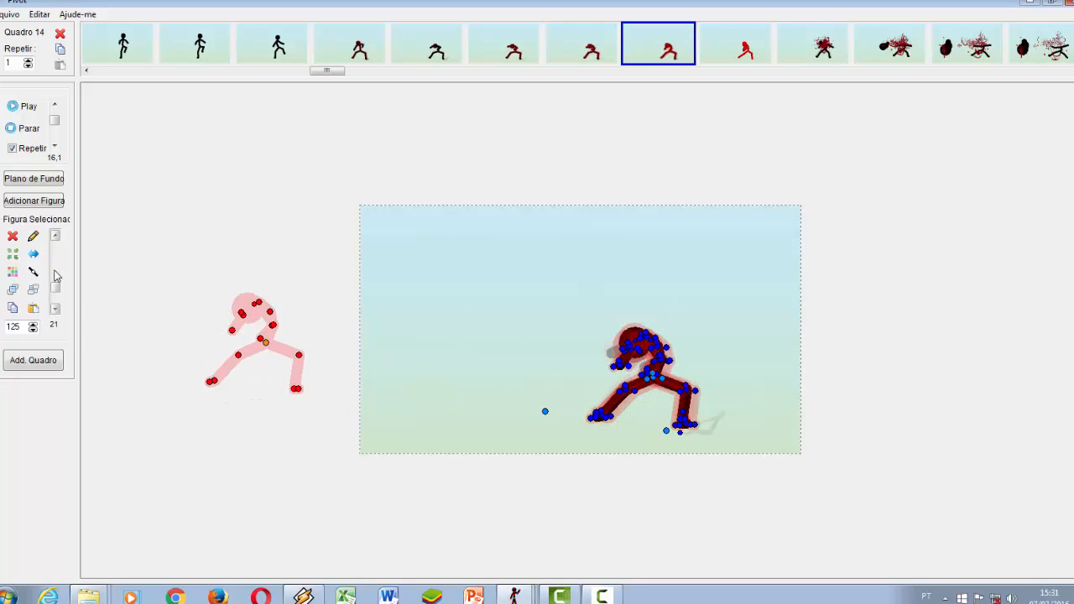
{"action": "left_click", "coordinate": [13, 271]}
{"action": "left_click", "coordinate": [544, 319]}
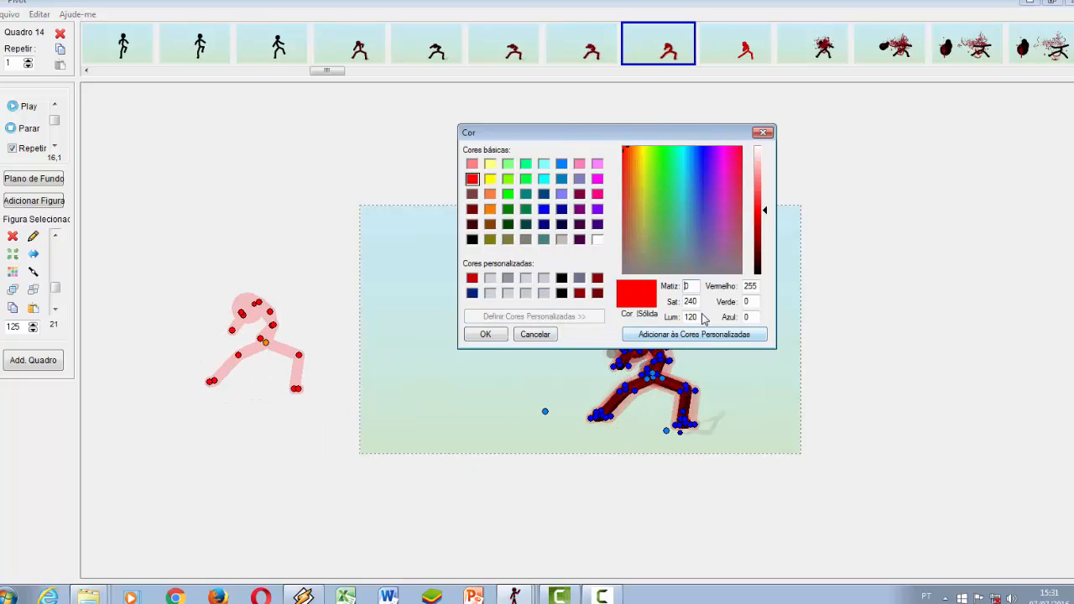
{"action": "left_click", "coordinate": [535, 334]}
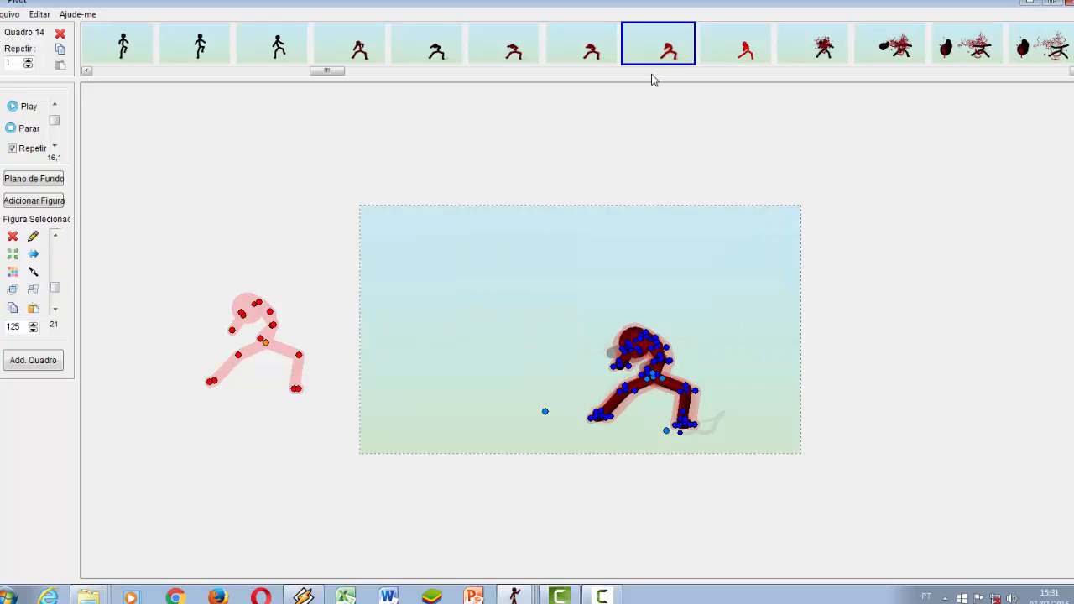
{"action": "left_click", "coordinate": [25, 106]}
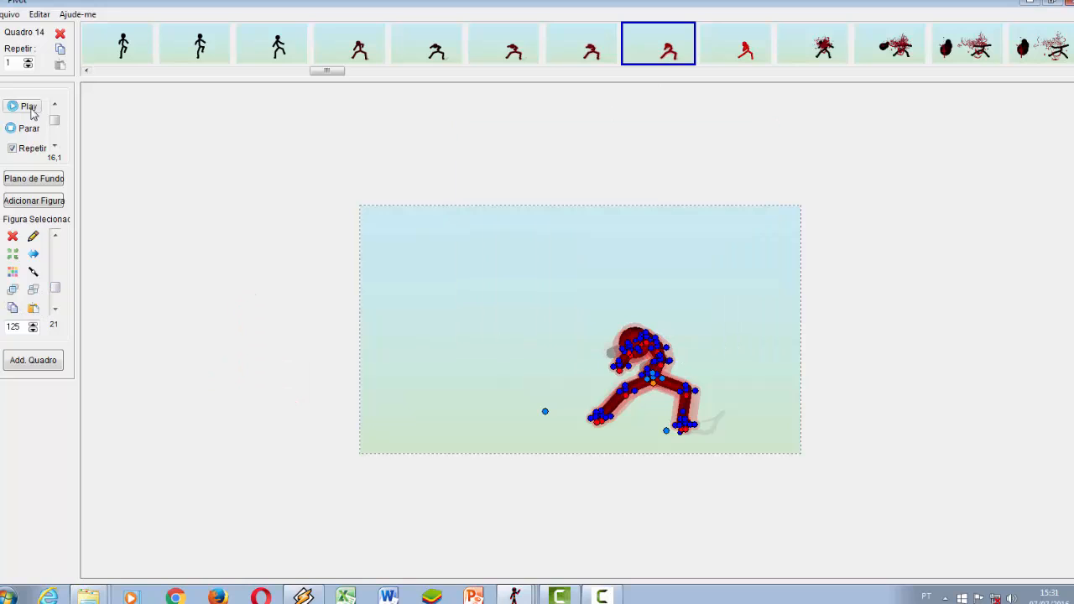
Place two copies of frame 15's red figure beside the glowing figure in frame 14 and recolor one copy bright red.
{"action": "left_click", "coordinate": [752, 41]}
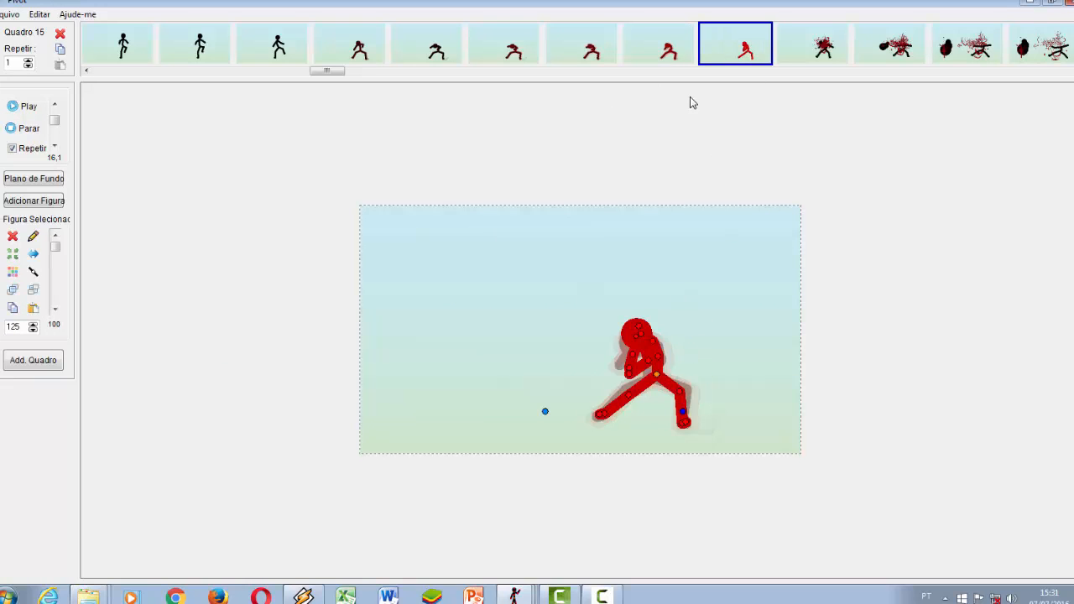
{"action": "left_click", "coordinate": [669, 54]}
{"action": "left_click_drag", "start_coordinate": [652, 377], "coordinate": [740, 378]}
{"action": "left_click", "coordinate": [34, 308]}
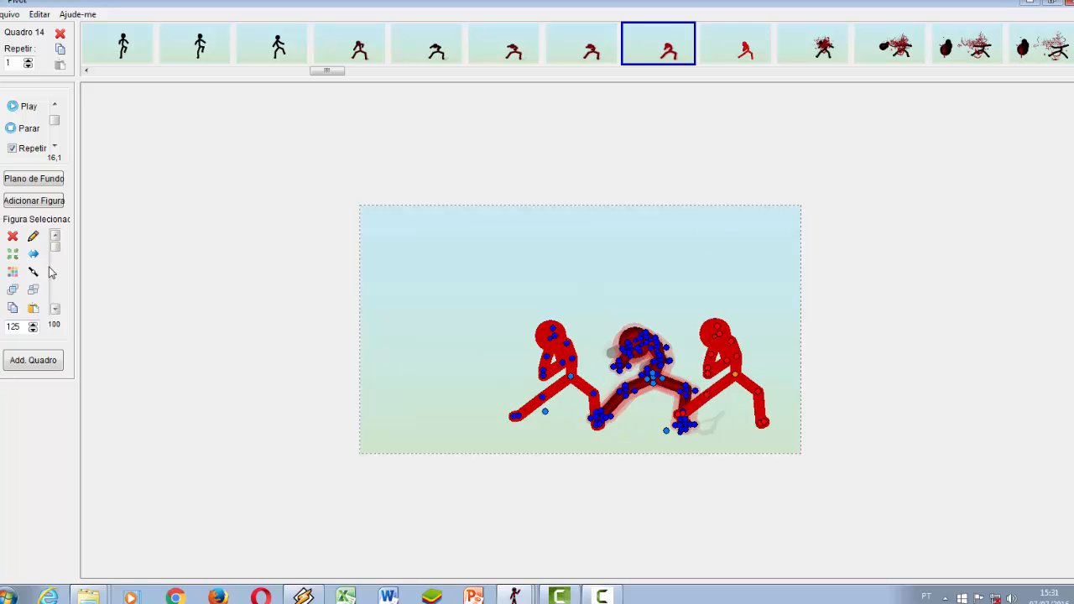
{"action": "left_click", "coordinate": [13, 272]}
{"action": "left_click", "coordinate": [472, 178]}
{"action": "left_click", "coordinate": [504, 334]}
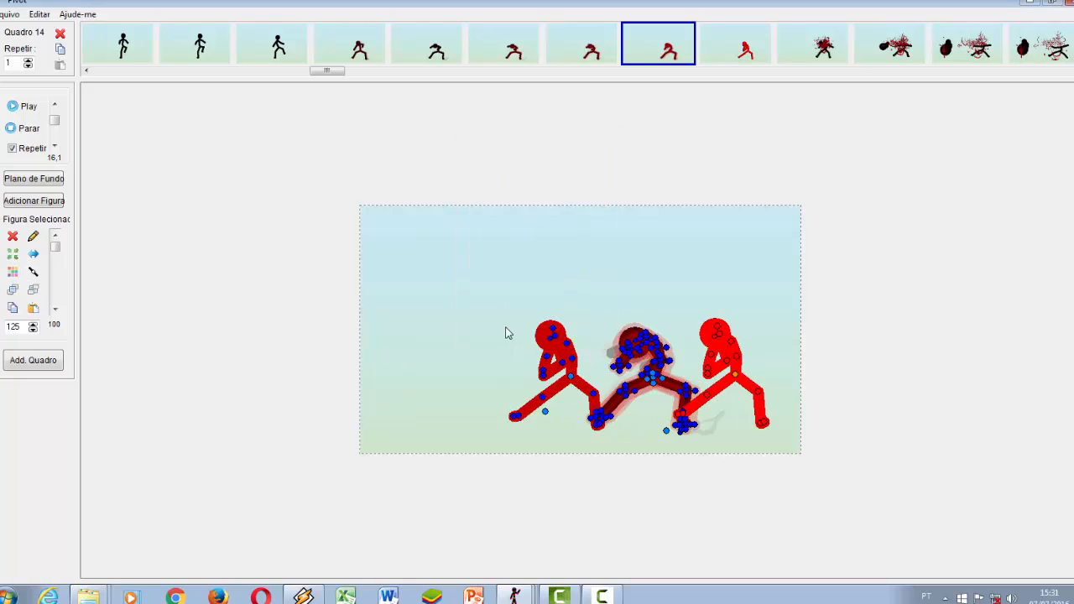
Preview the animation at frame 14 and compare the figure in frames 14, 15 and 16.
{"action": "left_click", "coordinate": [13, 107]}
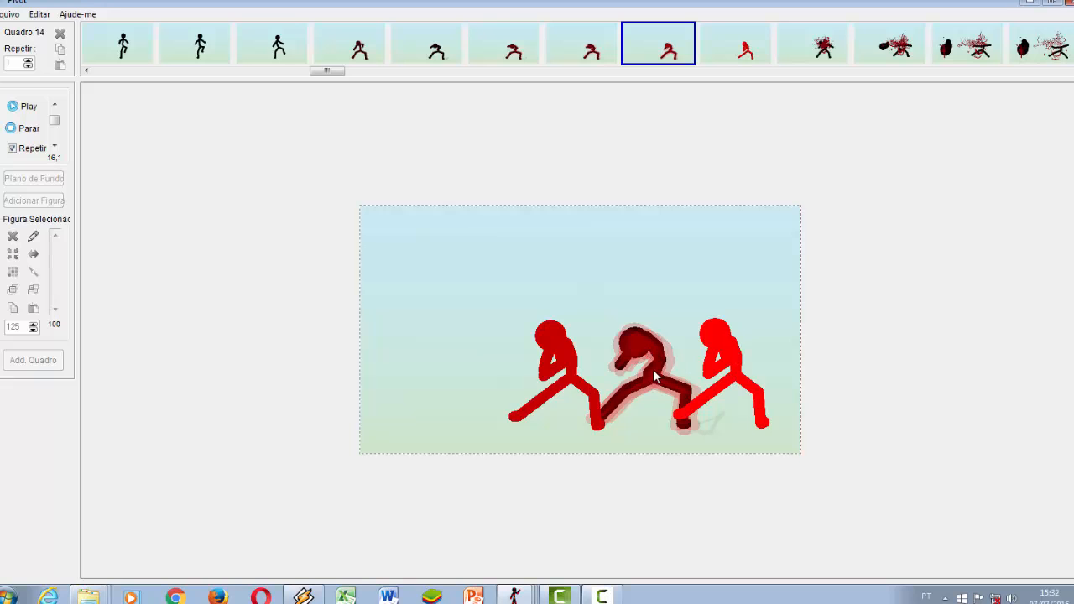
{"action": "left_click", "coordinate": [663, 45]}
{"action": "left_click", "coordinate": [740, 48]}
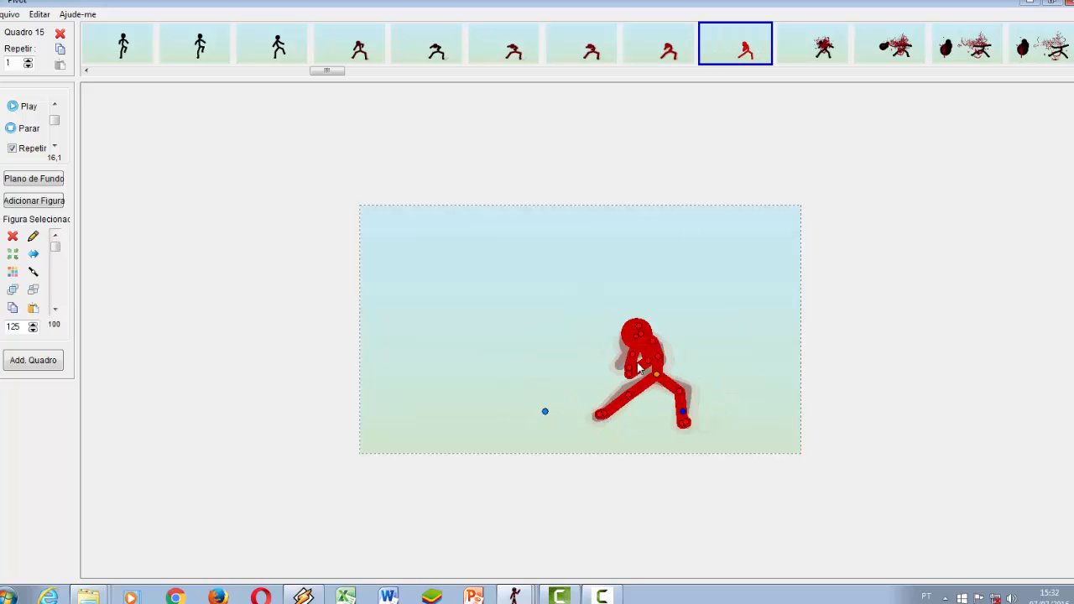
{"action": "left_click", "coordinate": [824, 49]}
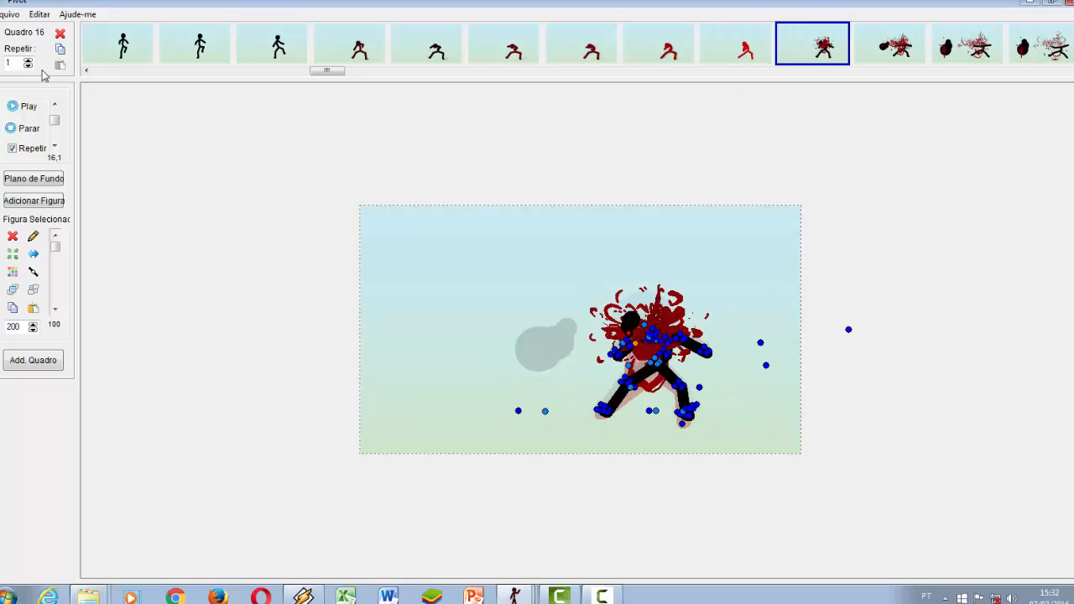
Play the animation repeatedly, including from frames 7 and 11, and return to the glowing figure in frame 14.
{"action": "left_click", "coordinate": [21, 106]}
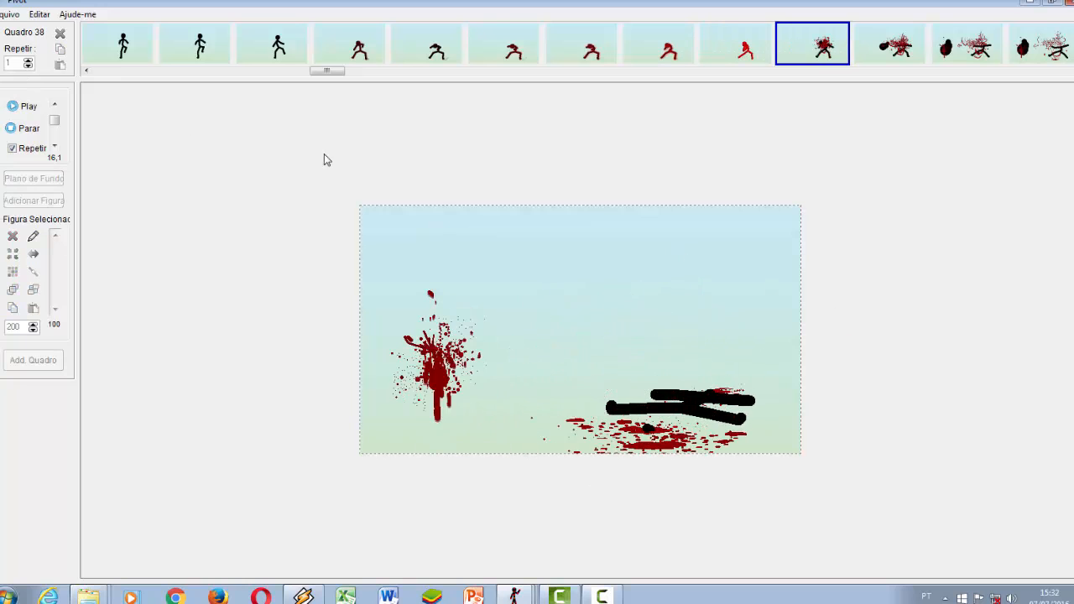
{"action": "left_click", "coordinate": [118, 48]}
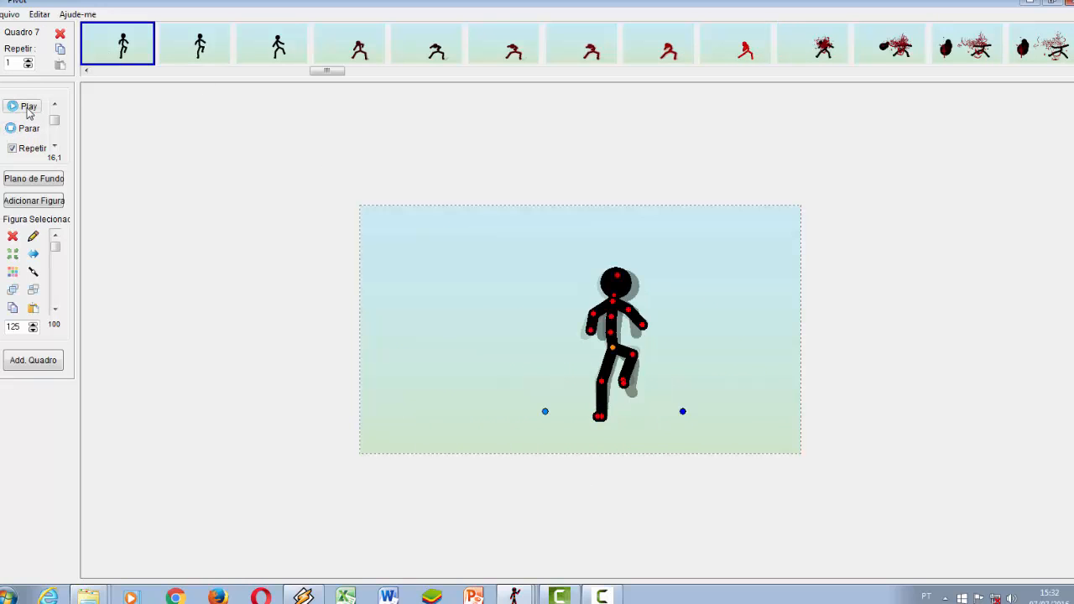
{"action": "left_click", "coordinate": [419, 50]}
{"action": "left_click", "coordinate": [27, 107]}
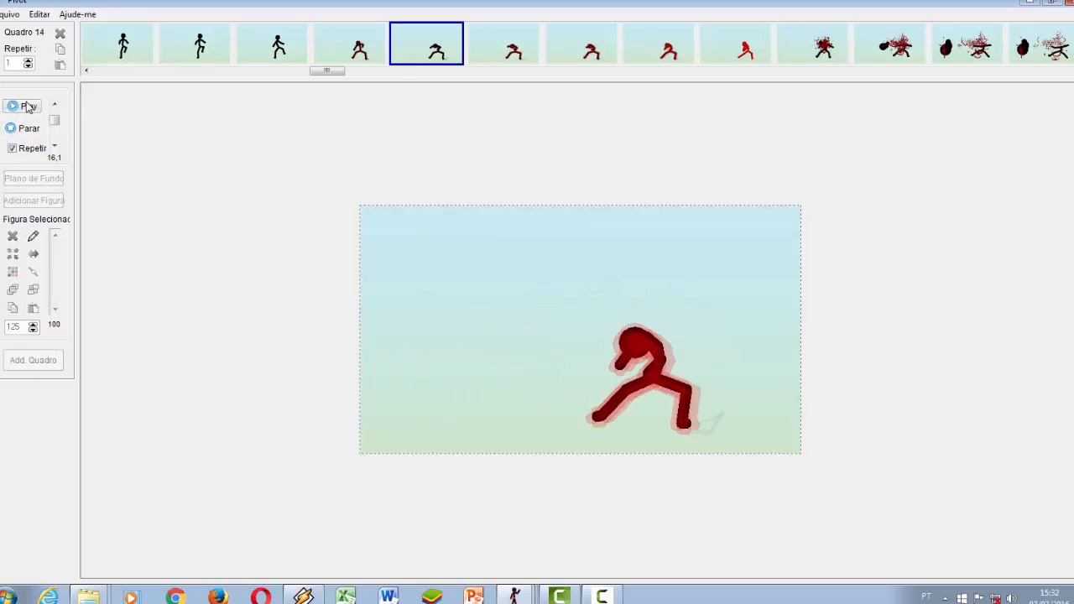
{"action": "left_click", "coordinate": [28, 127]}
{"action": "left_click", "coordinate": [25, 106]}
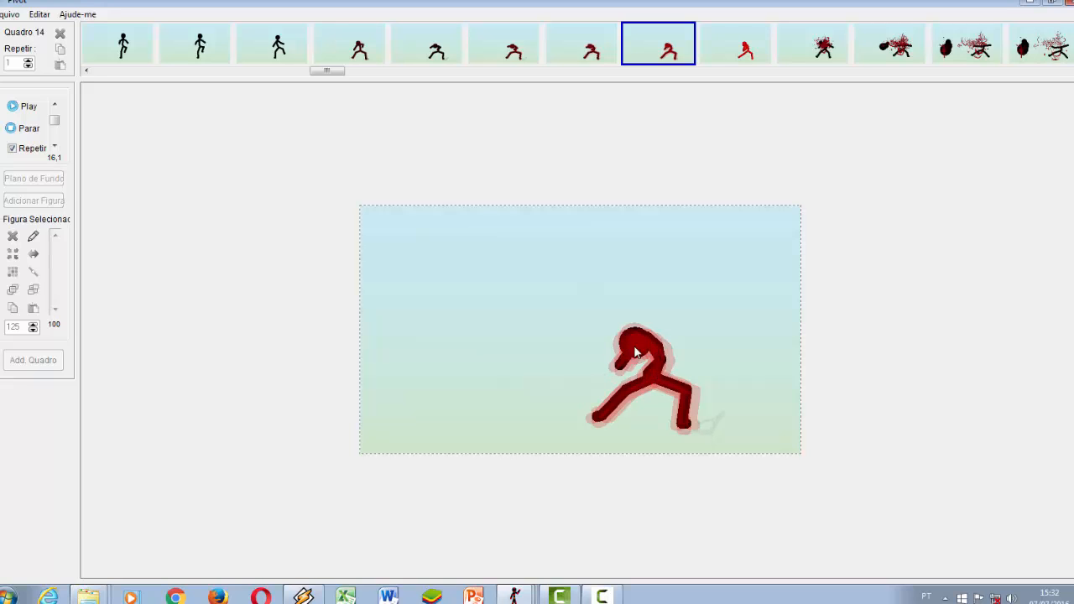
{"action": "left_click", "coordinate": [666, 47]}
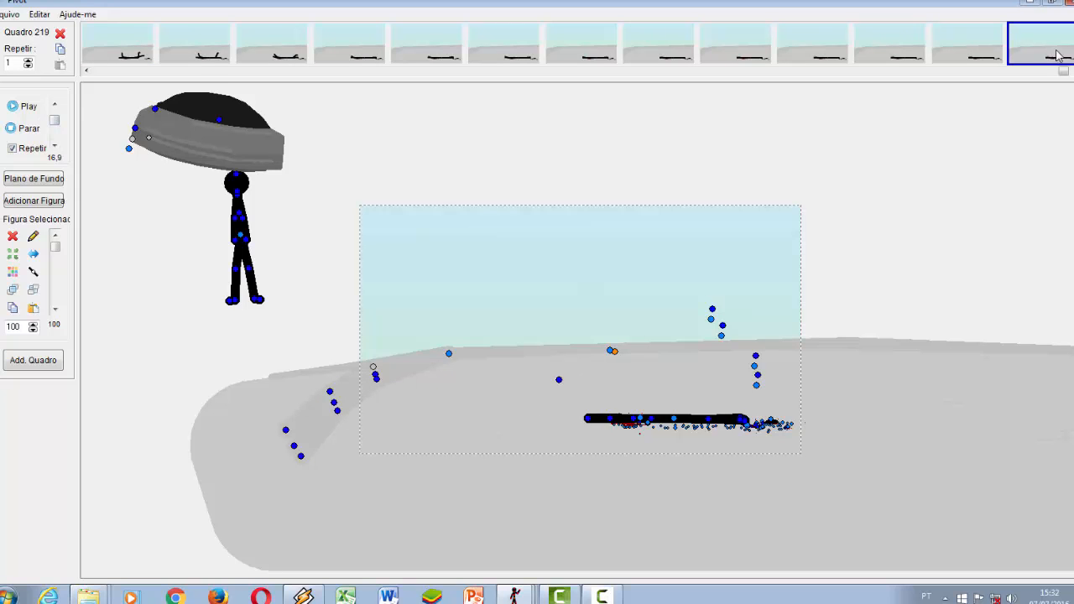
Find the flying saucer scene's glow effect in the timeline and step from frame 188 to frame 191.
{"action": "left_click_drag", "start_coordinate": [1064, 71], "coordinate": [958, 72]}
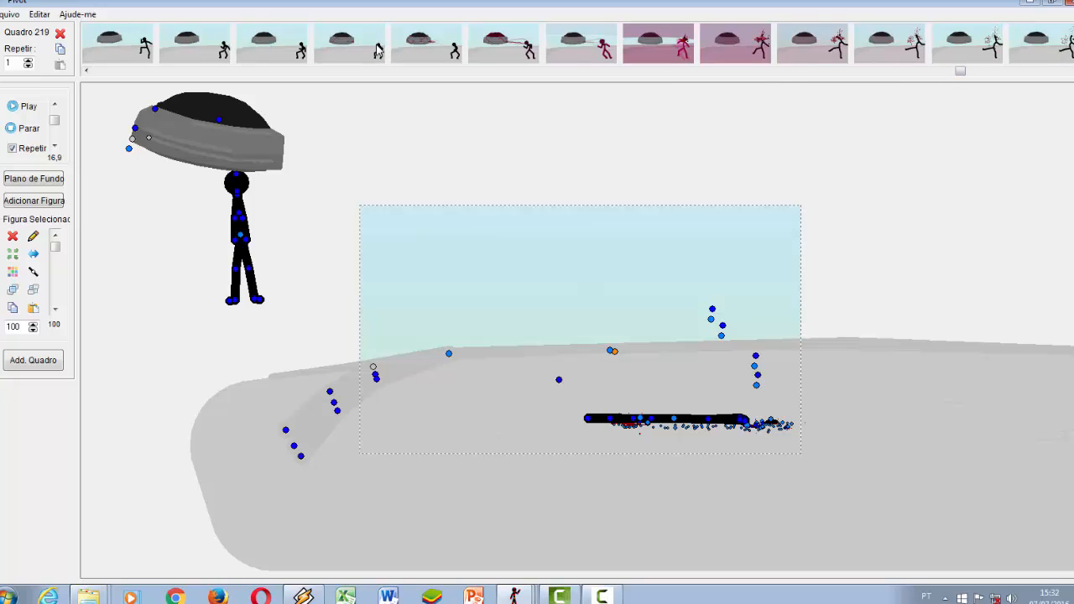
{"action": "left_click", "coordinate": [377, 49]}
{"action": "key", "text": "Right"}
{"action": "key", "text": "Right"}
{"action": "key", "text": "Right"}
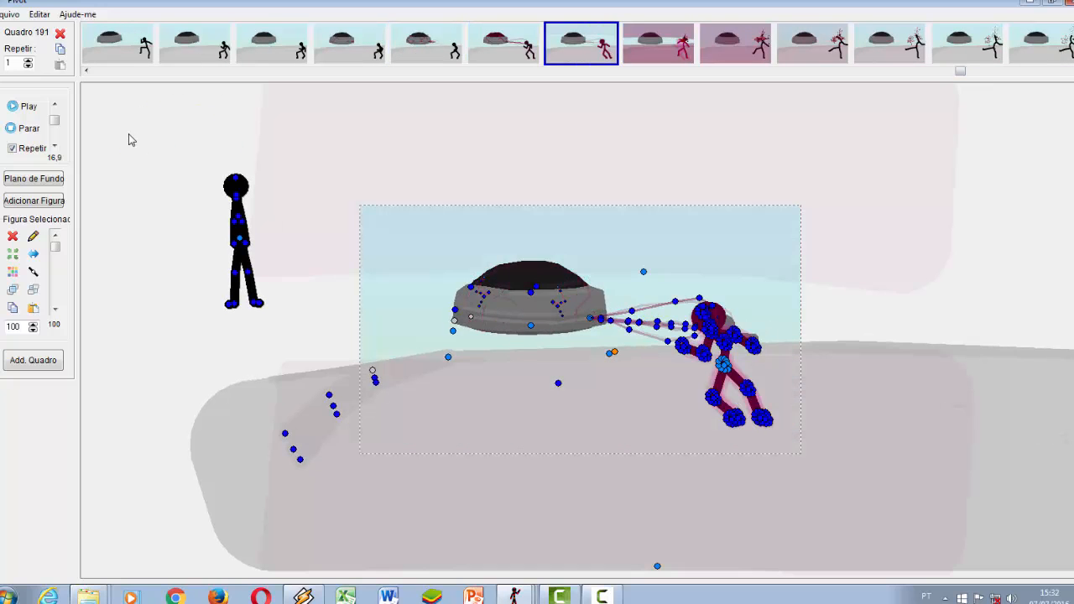
Play the saucer scene and stop on frame 191 to view the figure's pink glow.
{"action": "left_click", "coordinate": [27, 107]}
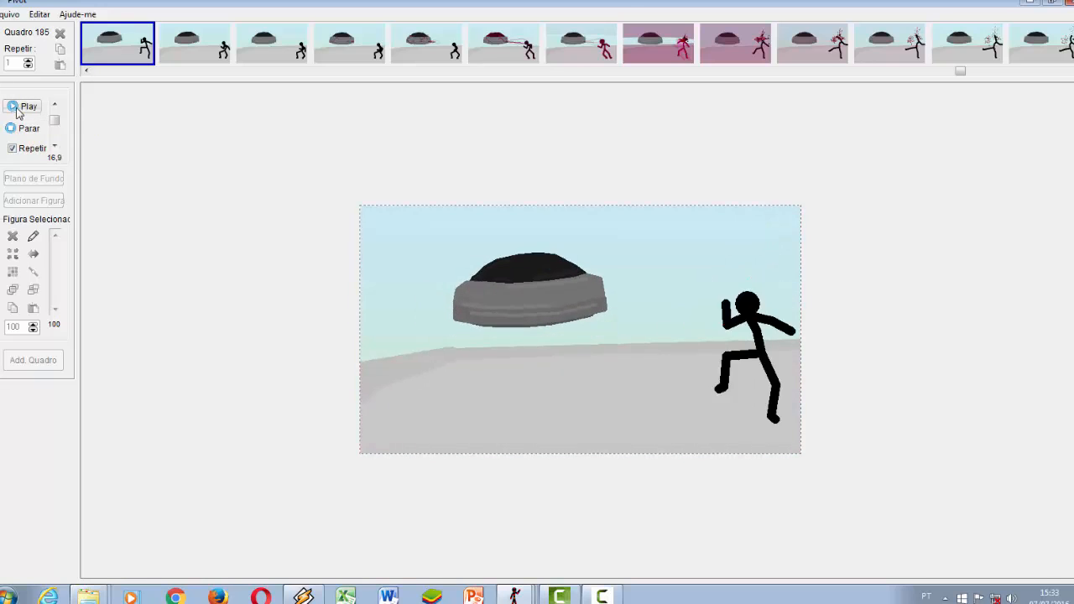
{"action": "left_click", "coordinate": [519, 47]}
{"action": "left_click", "coordinate": [574, 44]}
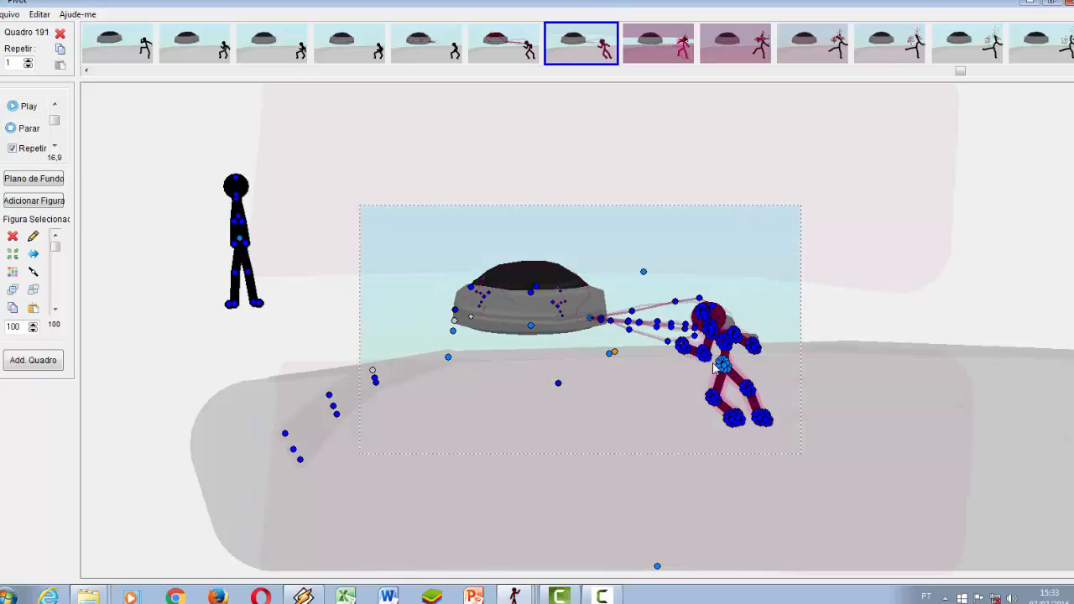
{"action": "left_click", "coordinate": [23, 106]}
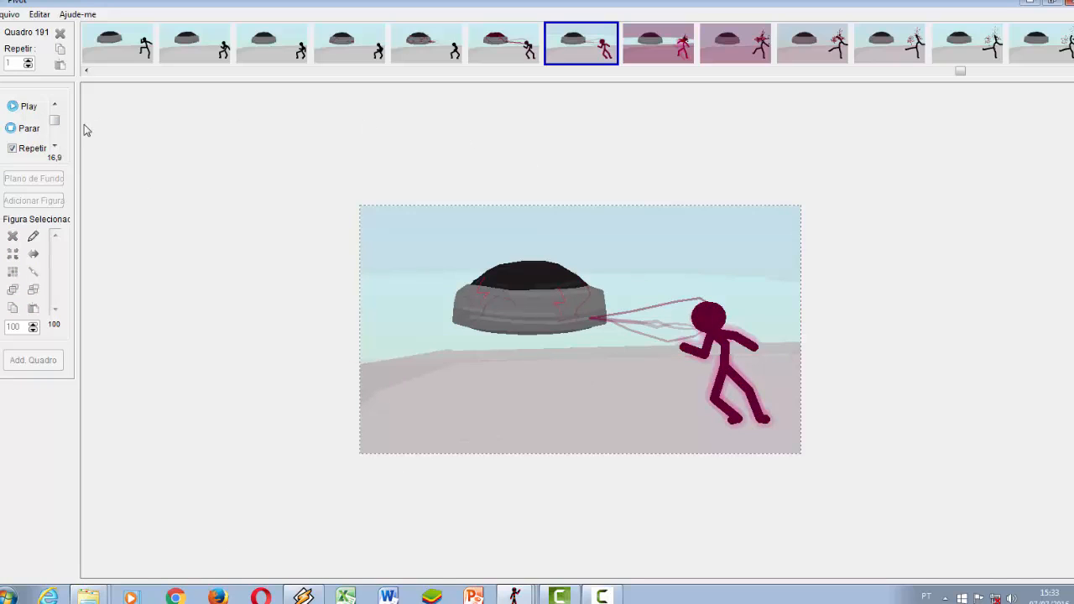
{"action": "left_click", "coordinate": [25, 127]}
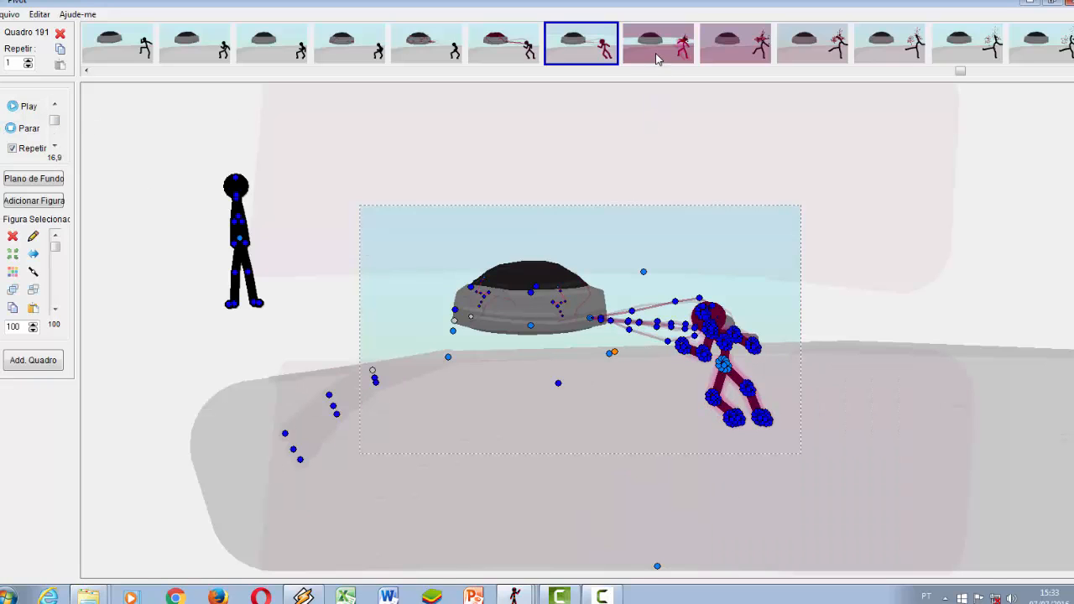
Compare the size and opacity of the figure's glow copies in frames 191 and 192, and replay the scene.
{"action": "left_click", "coordinate": [668, 55]}
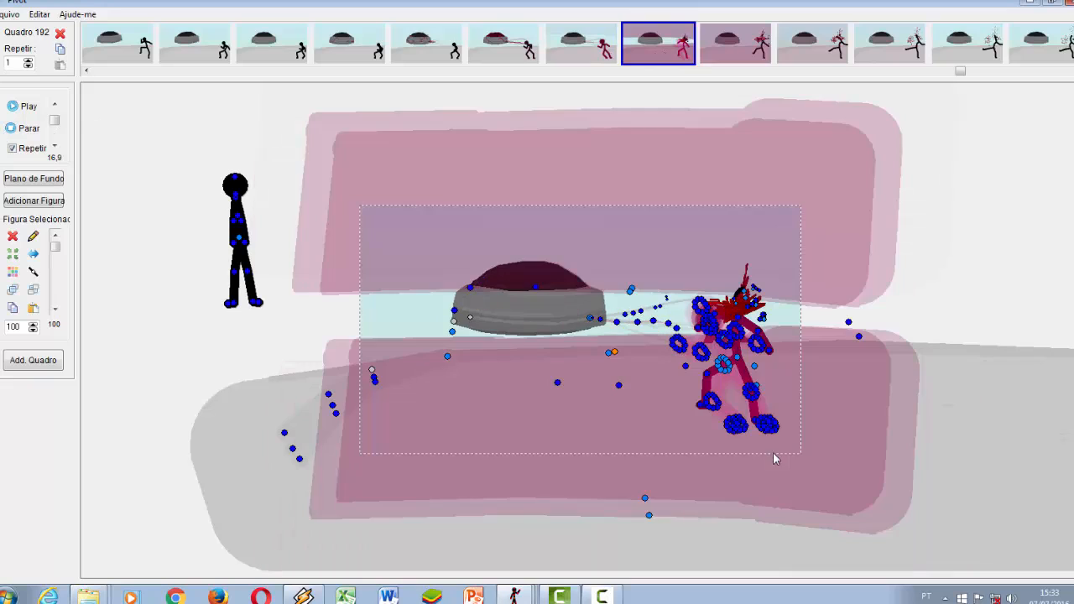
{"action": "left_click", "coordinate": [725, 374]}
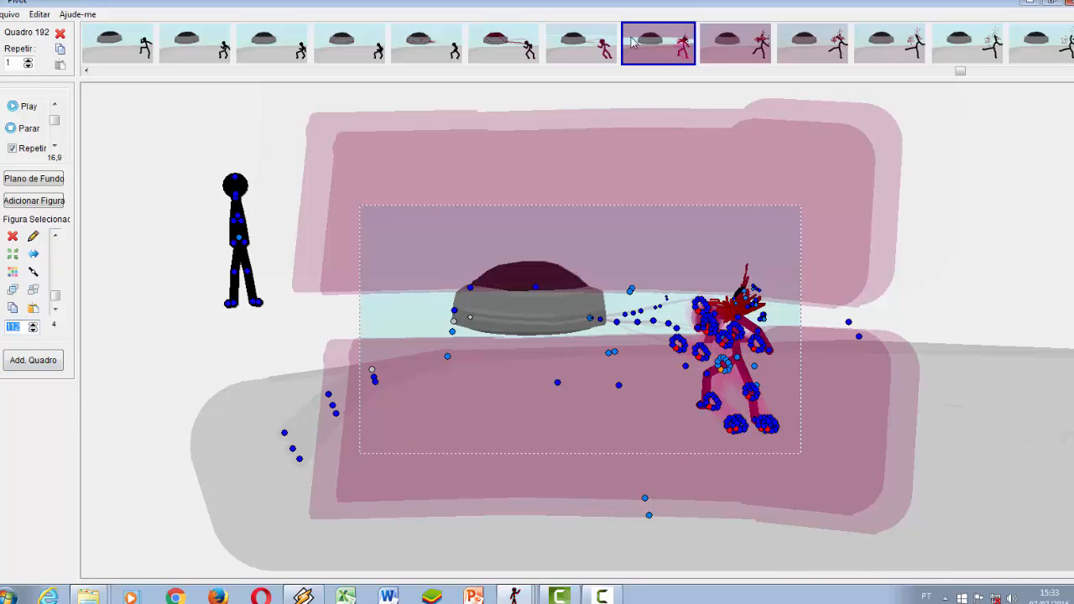
{"action": "left_click", "coordinate": [603, 47]}
{"action": "left_click", "coordinate": [33, 329]}
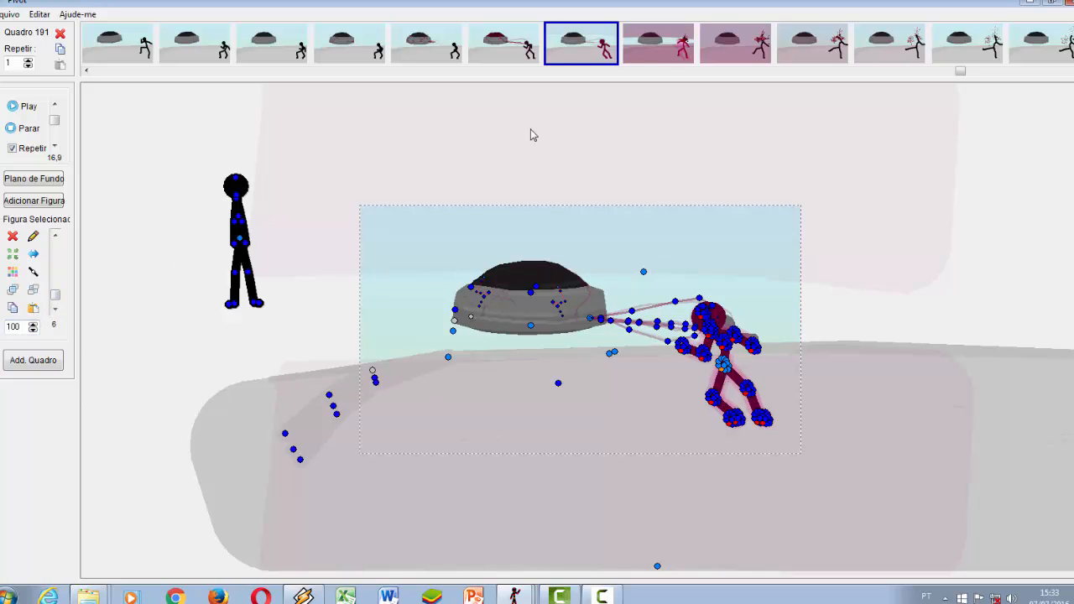
{"action": "left_click", "coordinate": [680, 52]}
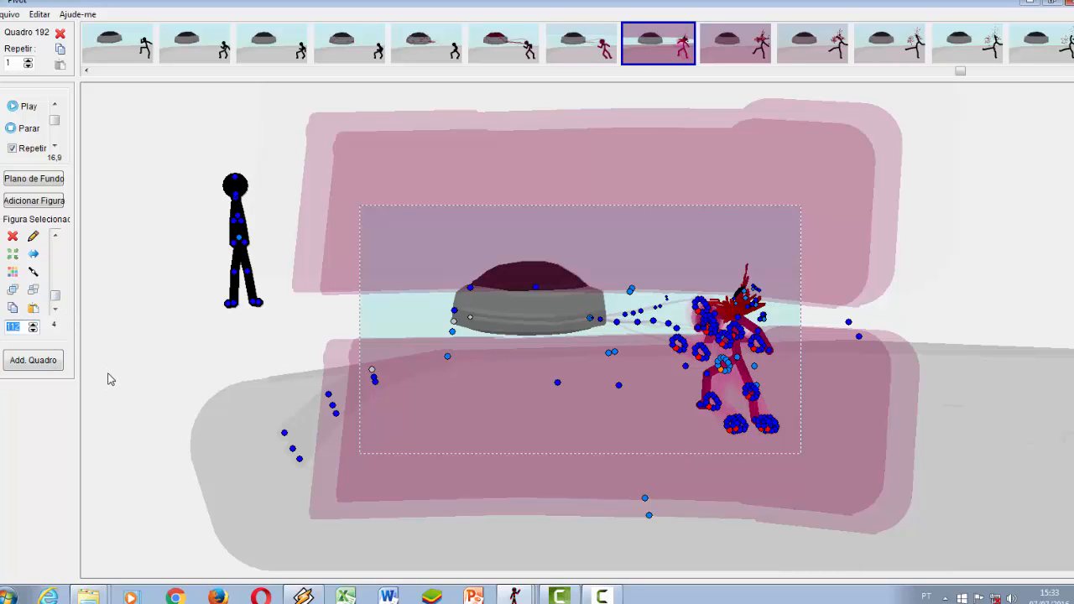
{"action": "left_click", "coordinate": [724, 50]}
{"action": "left_click", "coordinate": [605, 51]}
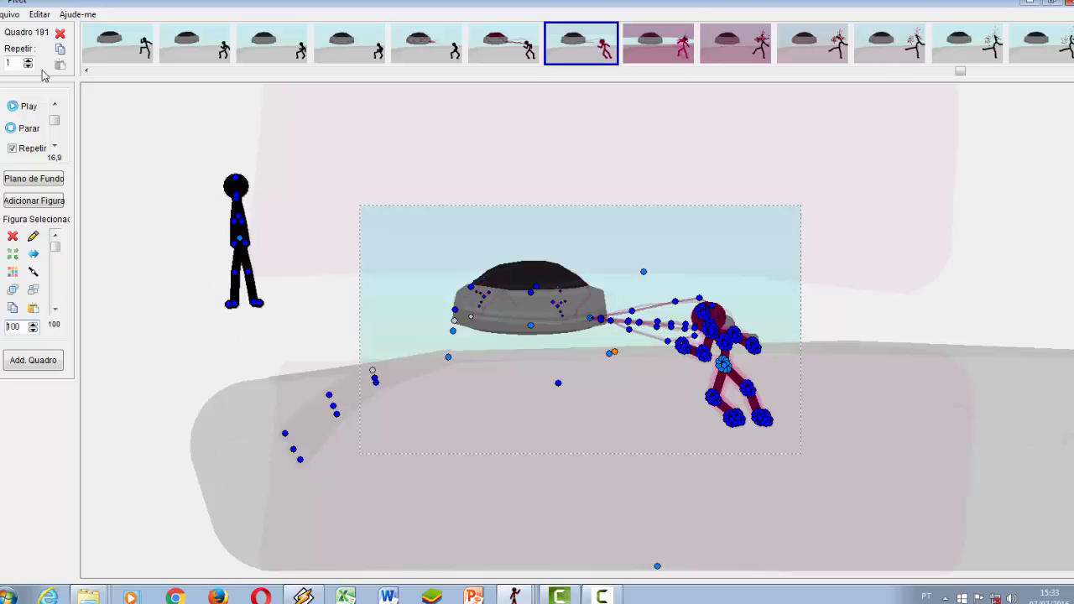
{"action": "left_click", "coordinate": [18, 109]}
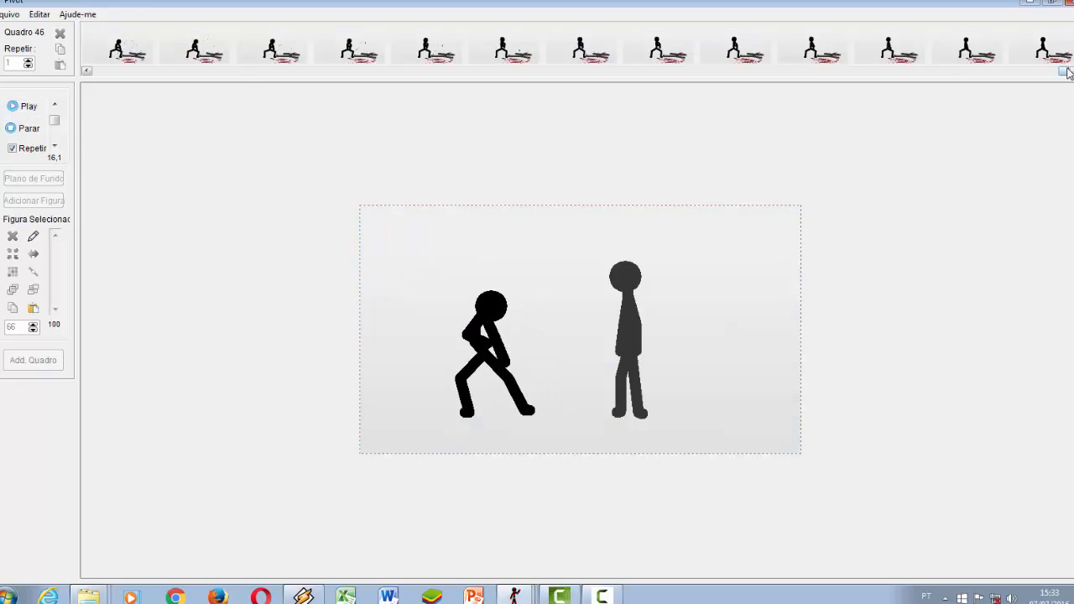
Go to the beginning of the two-figure animation, step through its first 12 frames, and play it.
{"action": "left_click_drag", "start_coordinate": [1064, 71], "coordinate": [203, 80]}
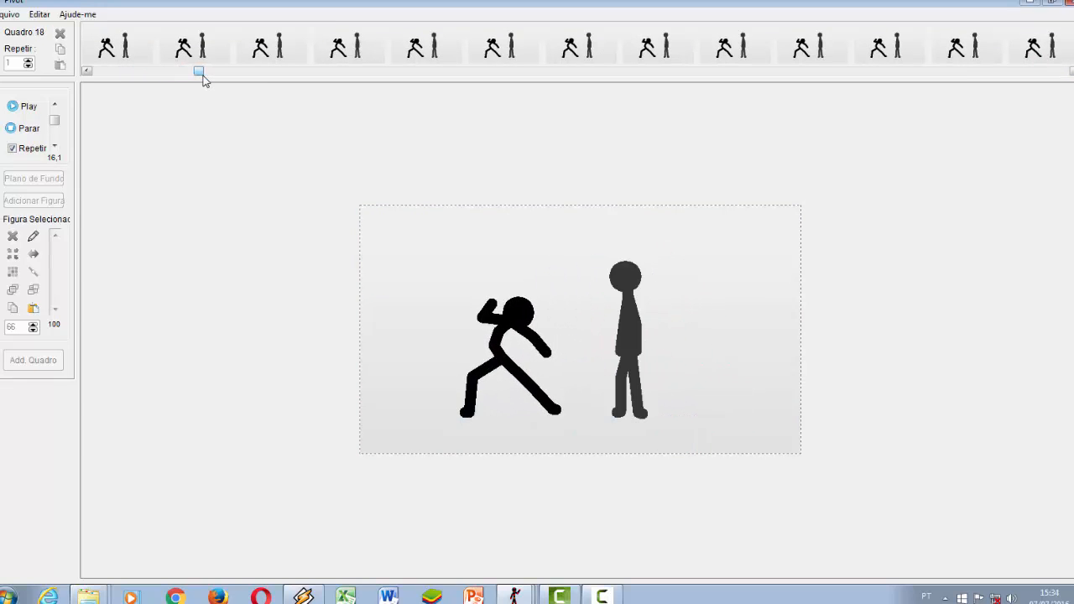
{"action": "left_click", "coordinate": [112, 48]}
{"action": "key", "text": "Left"}
{"action": "key", "text": "Left"}
{"action": "key", "text": "Left"}
{"action": "key", "text": "Left"}
{"action": "key", "text": "Left"}
{"action": "key", "text": "Left"}
{"action": "key", "text": "Left"}
{"action": "key", "text": "Left"}
{"action": "key", "text": "Left"}
{"action": "key", "text": "Left"}
{"action": "key", "text": "Left"}
{"action": "key", "text": "Right"}
{"action": "key", "text": "Right"}
{"action": "key", "text": "Right"}
{"action": "key", "text": "Right"}
{"action": "key", "text": "Right"}
{"action": "key", "text": "Right"}
{"action": "key", "text": "Right"}
{"action": "key", "text": "Right"}
{"action": "key", "text": "Right"}
{"action": "key", "text": "Right"}
{"action": "key", "text": "Right"}
{"action": "key", "text": "Right"}
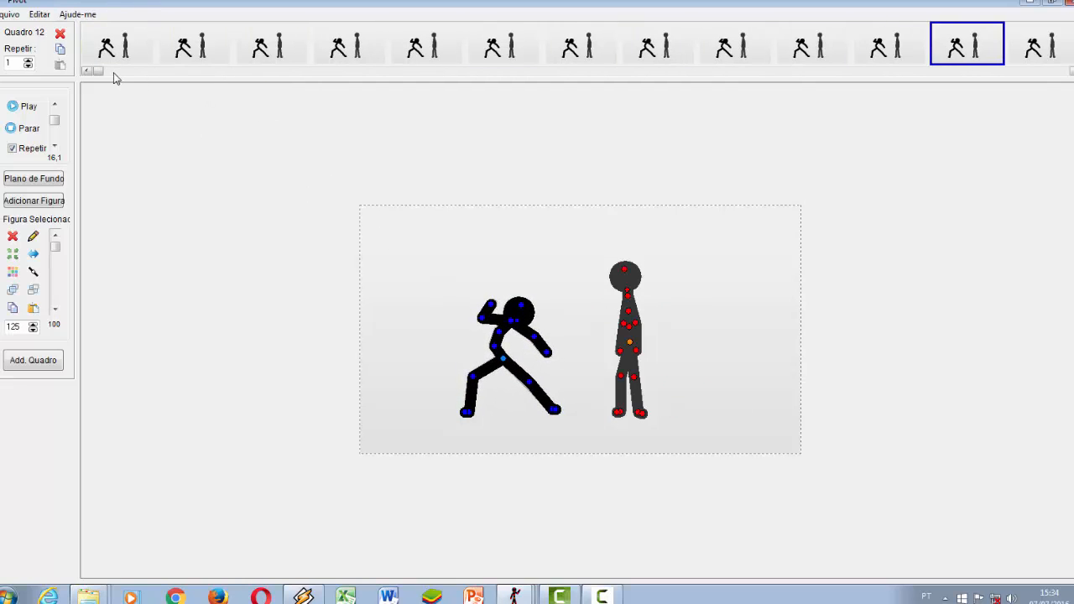
{"action": "left_click", "coordinate": [25, 105]}
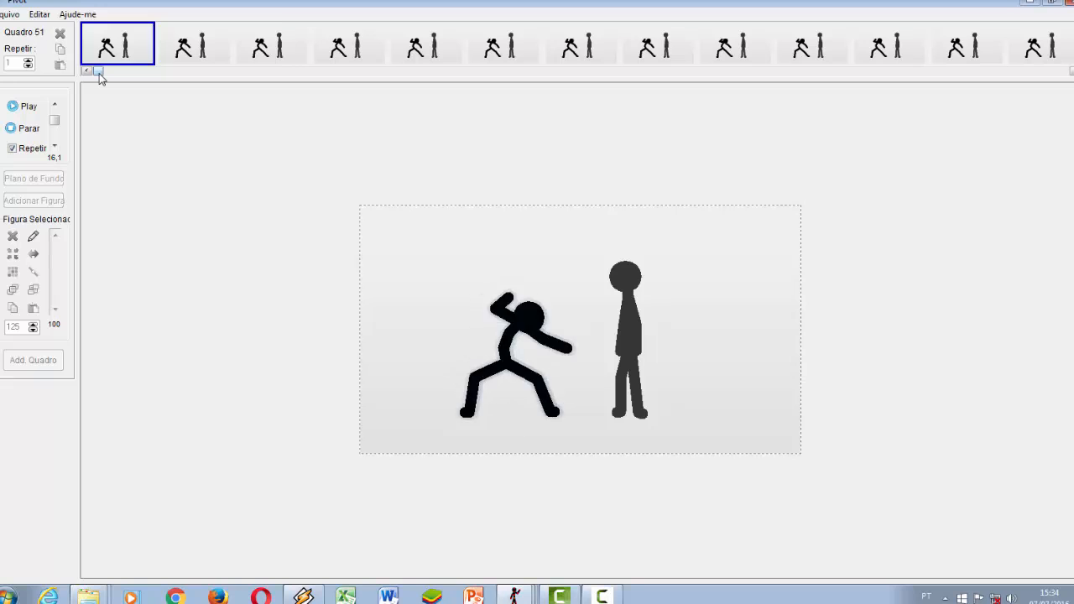
Step through the two-figure animation frame by frame from the start up to frame 49.
{"action": "left_click", "coordinate": [129, 59]}
{"action": "key", "text": "Right"}
{"action": "key", "text": "Right"}
{"action": "key", "text": "Right"}
{"action": "key", "text": "Right"}
{"action": "key", "text": "Right"}
{"action": "key", "text": "Right"}
{"action": "key", "text": "Right"}
{"action": "key", "text": "Right"}
{"action": "key", "text": "Right"}
{"action": "key", "text": "Right"}
{"action": "key", "text": "Right"}
{"action": "key", "text": "Right"}
{"action": "key", "text": "Right"}
{"action": "key", "text": "Right"}
{"action": "key", "text": "Right"}
{"action": "key", "text": "Right"}
{"action": "key", "text": "Right"}
{"action": "key", "text": "Right"}
{"action": "key", "text": "Right"}
{"action": "key", "text": "Right"}
{"action": "key", "text": "Right"}
{"action": "key", "text": "Right"}
{"action": "key", "text": "Right"}
{"action": "key", "text": "Right"}
{"action": "key", "text": "Right"}
{"action": "key", "text": "Right"}
{"action": "key", "text": "Right"}
{"action": "key", "text": "Right"}
{"action": "key", "text": "Right"}
{"action": "key", "text": "Right"}
{"action": "key", "text": "Right"}
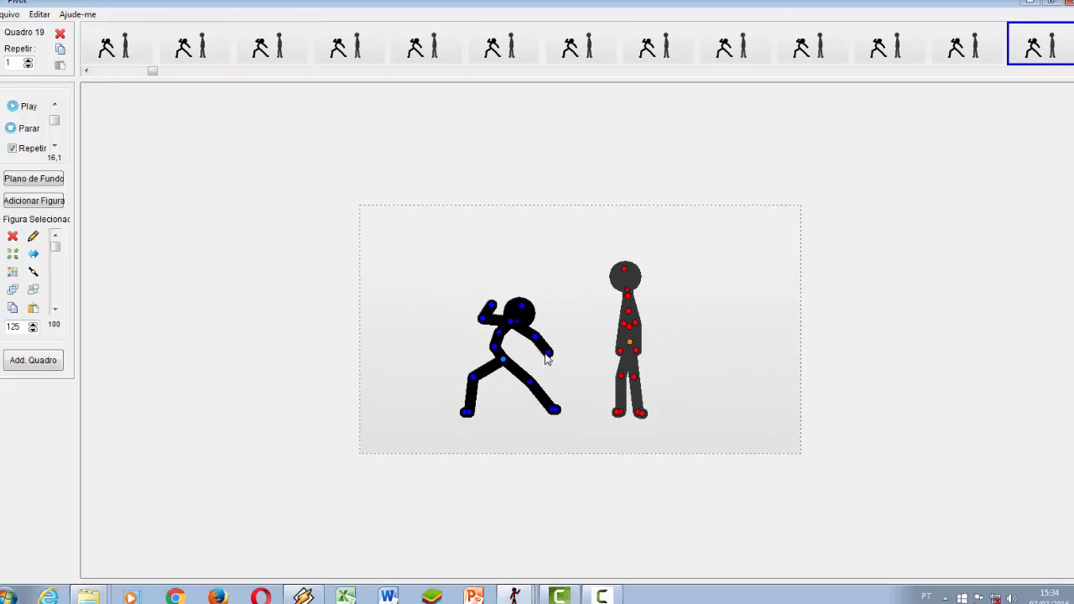
{"action": "key", "text": "Left"}
{"action": "key", "text": "Left"}
{"action": "key", "text": "Left"}
{"action": "key", "text": "Right"}
Shift the overlapping figure copies apart in frame 49 to show the glow layers, and undo the moves.
{"action": "left_click_drag", "start_coordinate": [490, 352], "coordinate": [473, 357]}
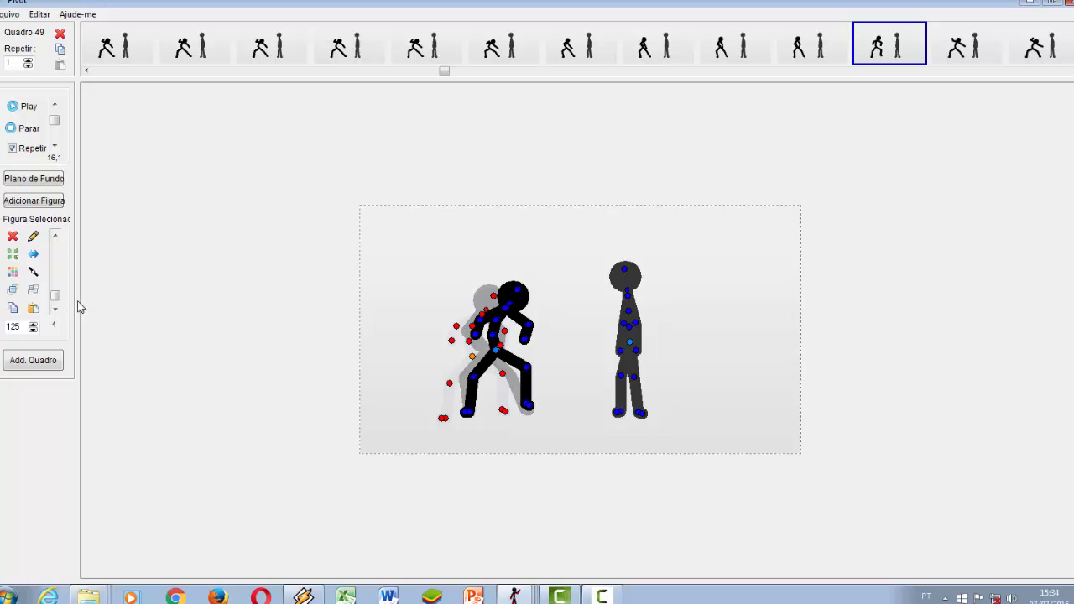
{"action": "left_click_drag", "start_coordinate": [499, 349], "coordinate": [518, 344]}
{"action": "key", "text": "ctrl+z"}
{"action": "key", "text": "ctrl+z"}
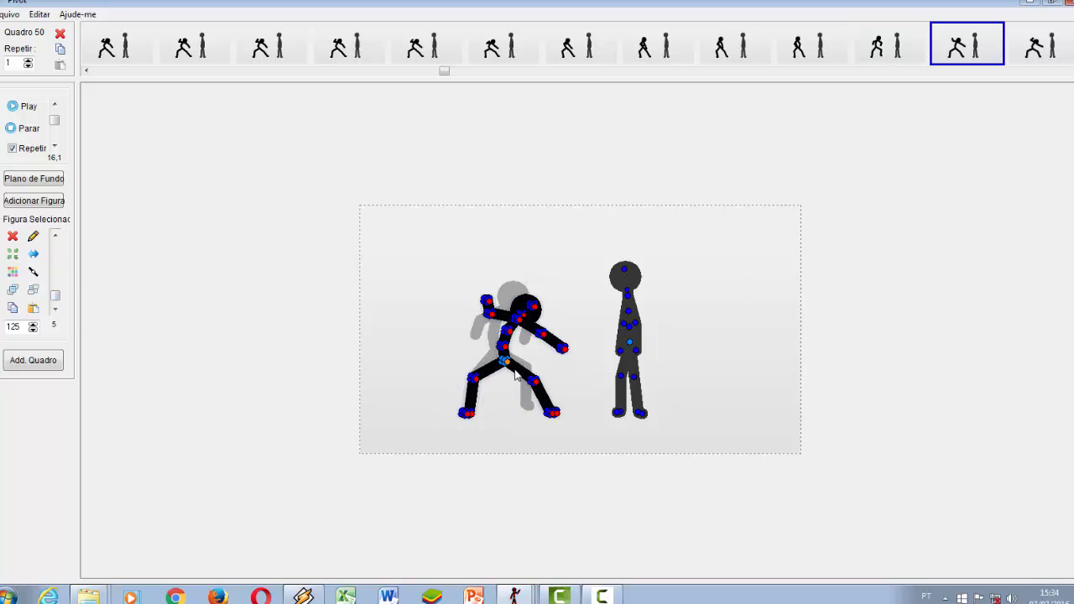
Pull the main black figure away from its faint glow copies in frame 50, past the canvas edge.
{"action": "left_click_drag", "start_coordinate": [504, 363], "coordinate": [318, 335]}
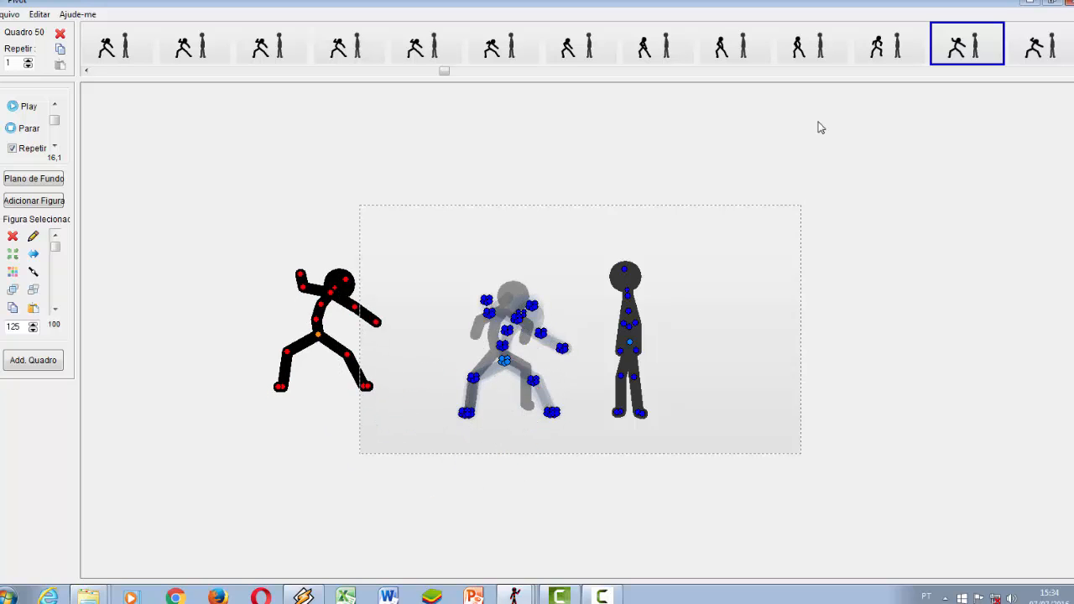
Undo the black figure's move in frame 50 and step back and forth through the neighbouring frames.
{"action": "key", "text": "ctrl+z"}
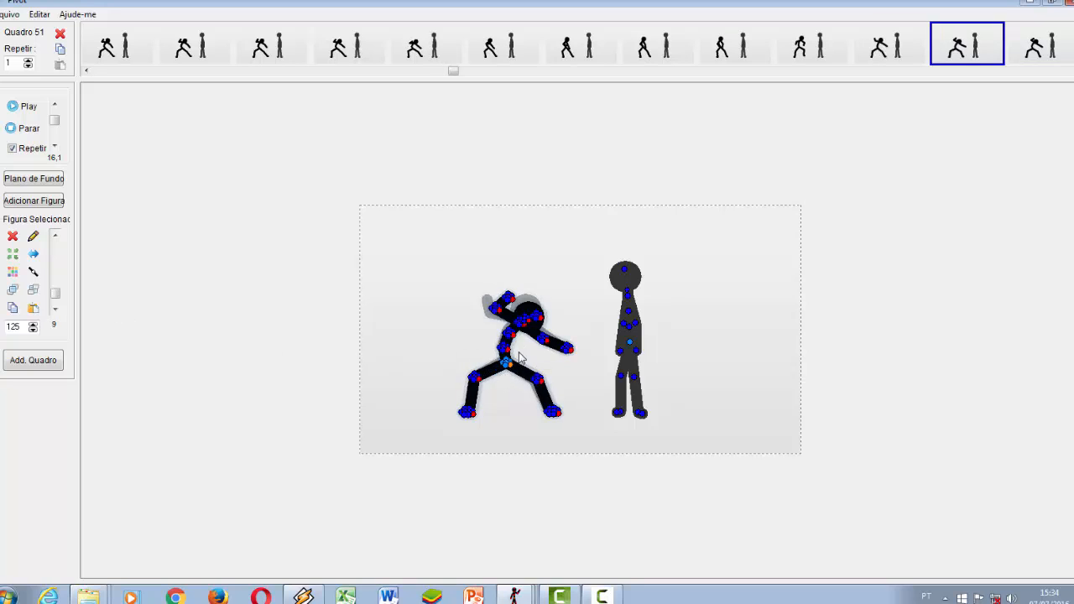
{"action": "key", "text": "Right"}
{"action": "key", "text": "Right"}
{"action": "key", "text": "Left"}
{"action": "key", "text": "Left"}
{"action": "key", "text": "Left"}
{"action": "key", "text": "Right"}
{"action": "key", "text": "Right"}
{"action": "key", "text": "Right"}
{"action": "key", "text": "Left"}
{"action": "key", "text": "Left"}
{"action": "key", "text": "Left"}
{"action": "key", "text": "Left"}
{"action": "key", "text": "Right"}
{"action": "key", "text": "Right"}
{"action": "key", "text": "Right"}
{"action": "left_click", "coordinate": [507, 366]}
Step through the two-figure animation frame by frame up to frame 68.
{"action": "key", "text": "Right"}
{"action": "key", "text": "Right"}
{"action": "key", "text": "Right"}
{"action": "key", "text": "Right"}
{"action": "key", "text": "Right"}
{"action": "key", "text": "Right"}
{"action": "key", "text": "Right"}
{"action": "key", "text": "Right"}
{"action": "key", "text": "Right"}
{"action": "key", "text": "Right"}
{"action": "key", "text": "Right"}
{"action": "key", "text": "Right"}
{"action": "key", "text": "Right"}
{"action": "key", "text": "Right"}
{"action": "left_click", "coordinate": [555, 290]}
{"action": "key", "text": "Right"}
{"action": "key", "text": "Right"}
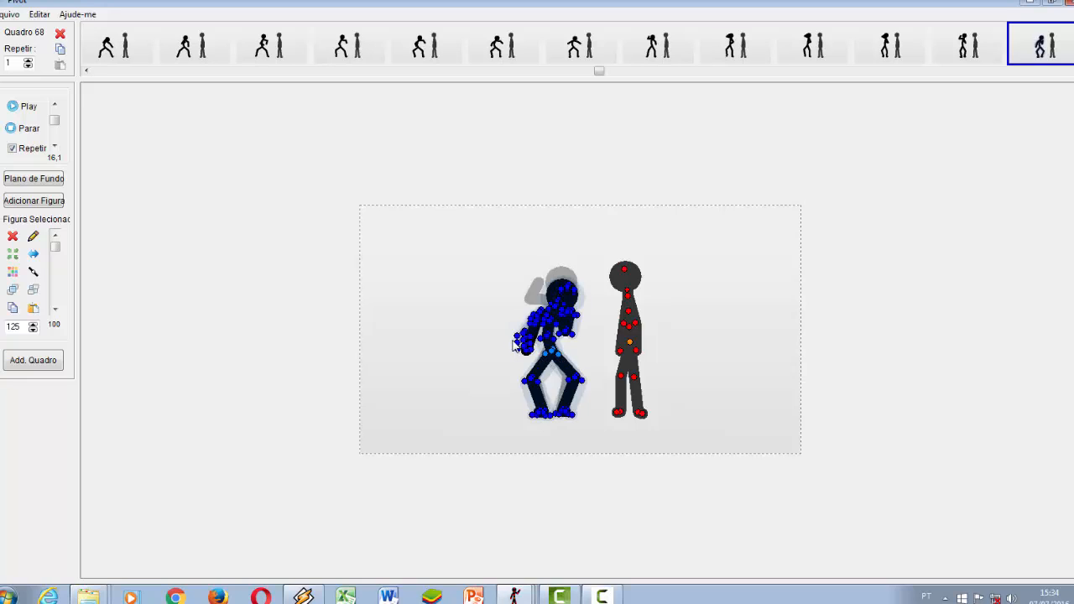
Preview frame 68 in playback without the figure handles and return to editing it.
{"action": "left_click", "coordinate": [24, 107]}
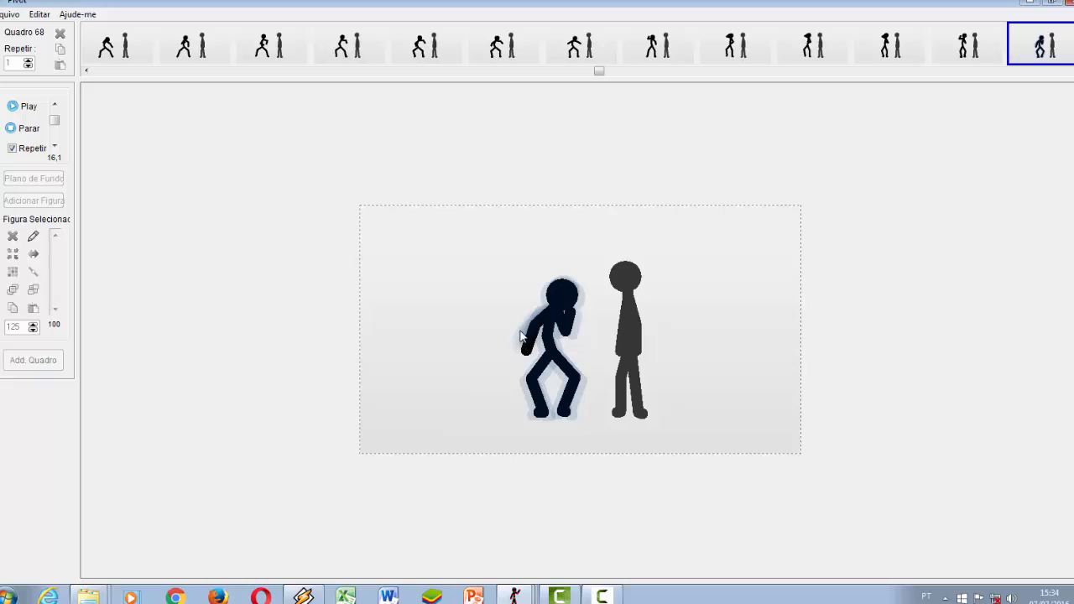
{"action": "left_click", "coordinate": [1059, 38]}
{"action": "left_click", "coordinate": [511, 328]}
Move a faint glow copy into the empty area behind the black figure in frame 68 and paste two duplicates of it.
{"action": "left_click", "coordinate": [553, 347]}
{"action": "left_click_drag", "start_coordinate": [554, 353], "coordinate": [418, 335]}
{"action": "key", "text": "ctrl+v"}
{"action": "key", "text": "ctrl+v"}
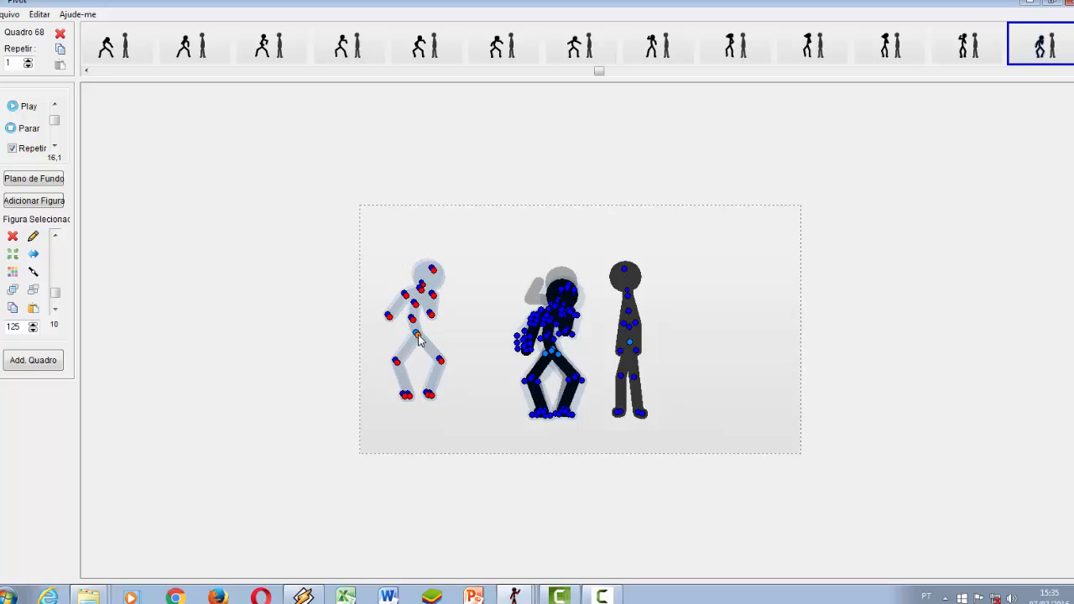
Shift the arm of one separated glow copy slightly and preview the blurred arm in playback.
{"action": "left_click_drag", "start_coordinate": [406, 297], "coordinate": [406, 297]}
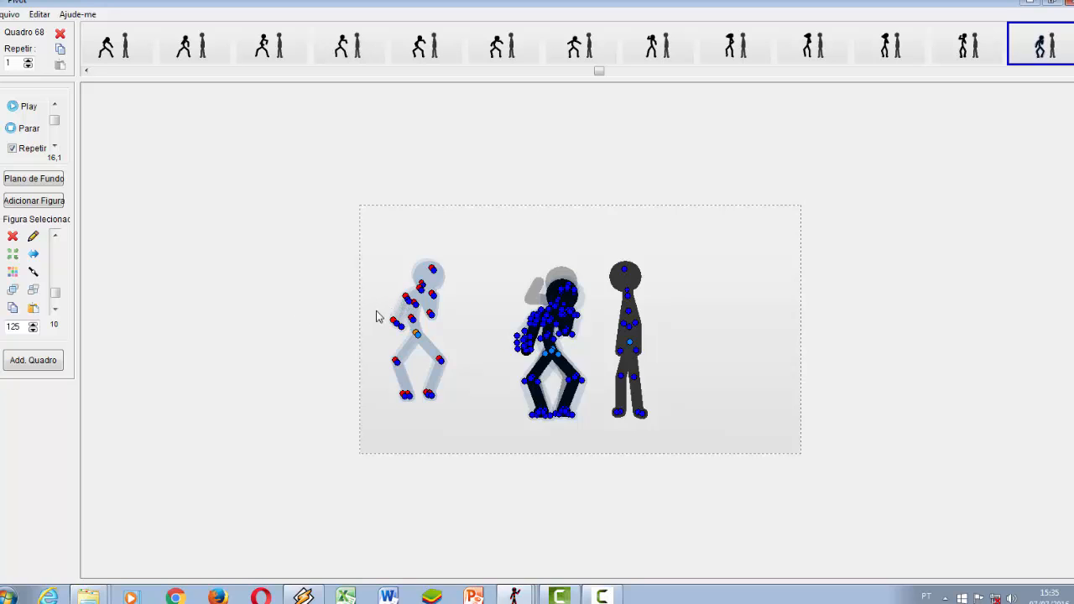
{"action": "left_click", "coordinate": [11, 106]}
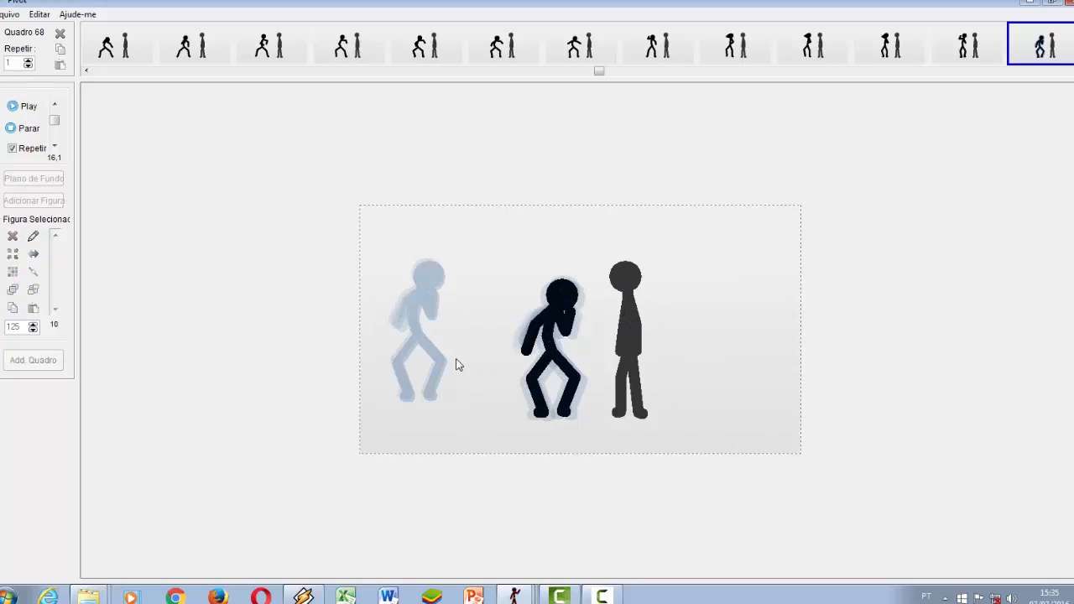
{"action": "left_click", "coordinate": [10, 128]}
Paste two more duplicates of the separated glow copy, offset an arm, and preview the layered result.
{"action": "left_click", "coordinate": [418, 336]}
{"action": "key", "text": "ctrl+v"}
{"action": "key", "text": "ctrl+v"}
{"action": "left_click_drag", "start_coordinate": [409, 300], "coordinate": [401, 312]}
{"action": "left_click", "coordinate": [409, 306]}
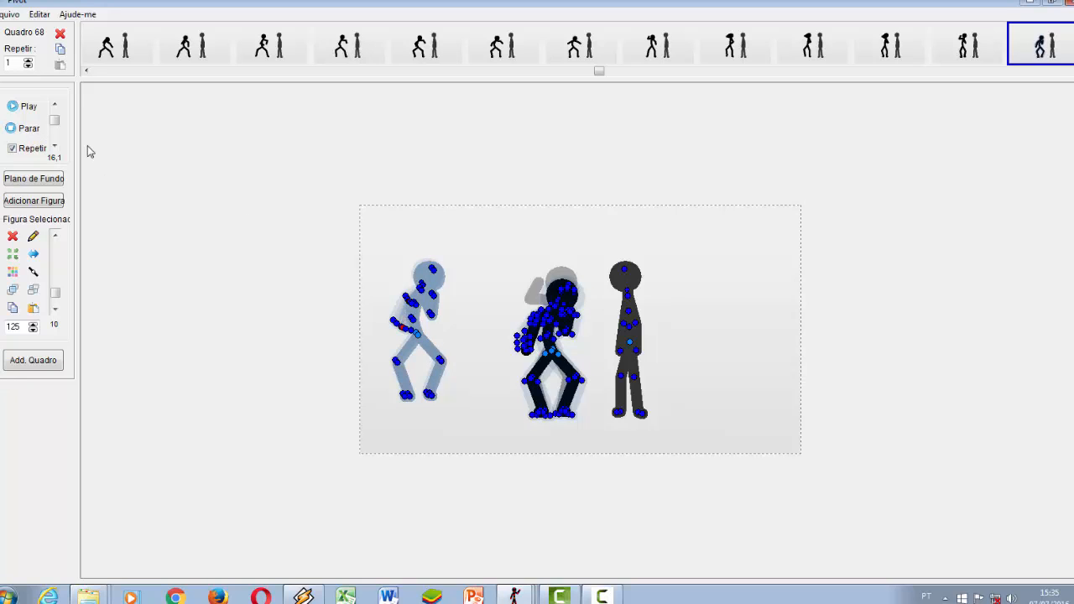
{"action": "left_click", "coordinate": [12, 106]}
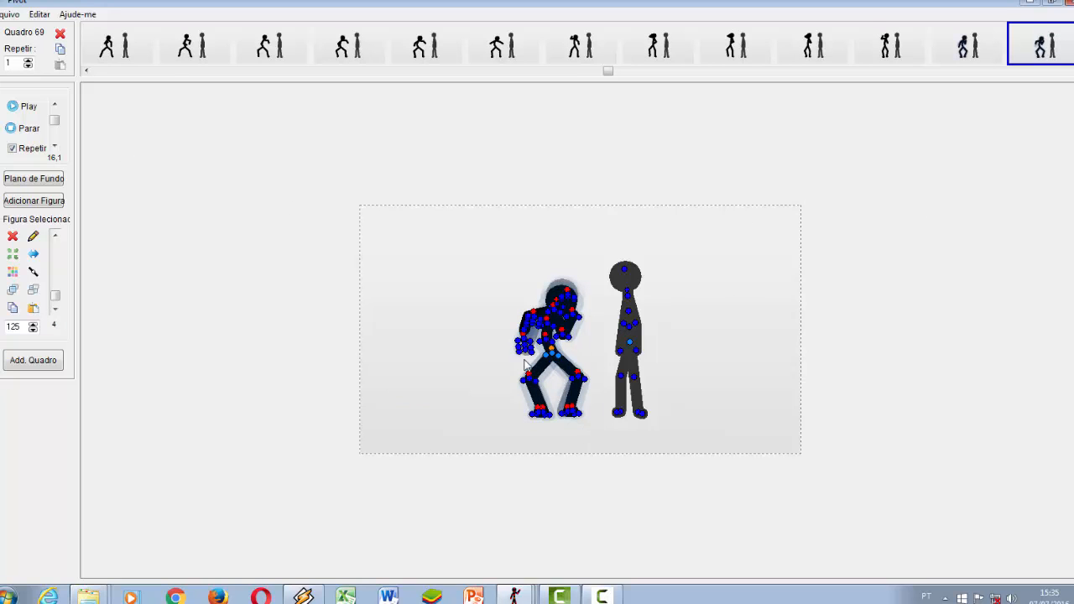
Play the animation from frame 69, and step frame by frame up to frame 97.
{"action": "left_click", "coordinate": [23, 106]}
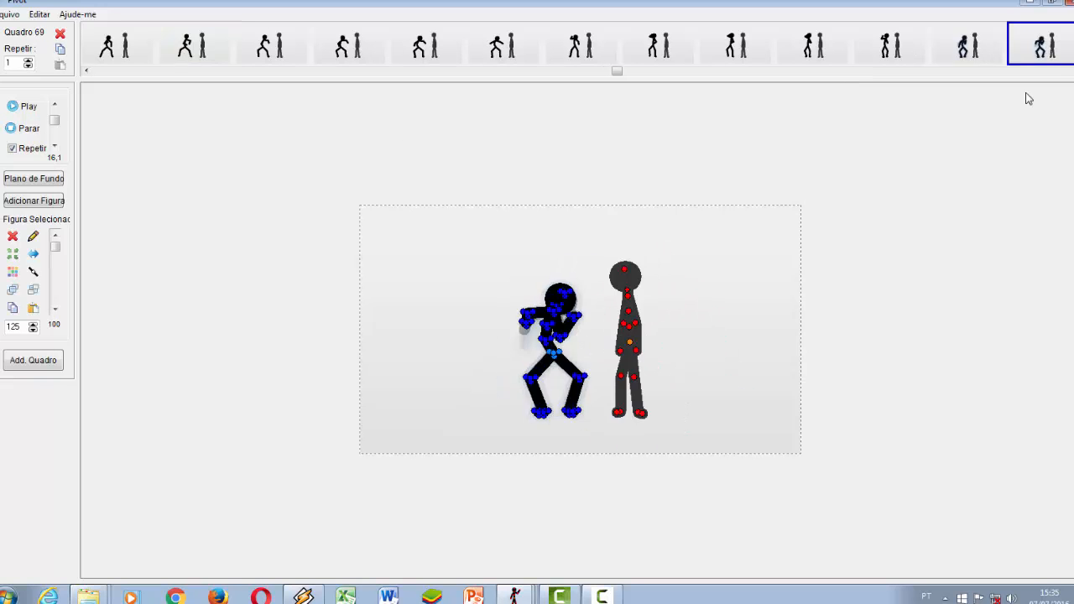
{"action": "key", "text": "Right"}
{"action": "key", "text": "Right"}
{"action": "key", "text": "Right"}
{"action": "key", "text": "Right"}
{"action": "key", "text": "Right"}
{"action": "key", "text": "Right"}
{"action": "key", "text": "Right"}
{"action": "key", "text": "Right"}
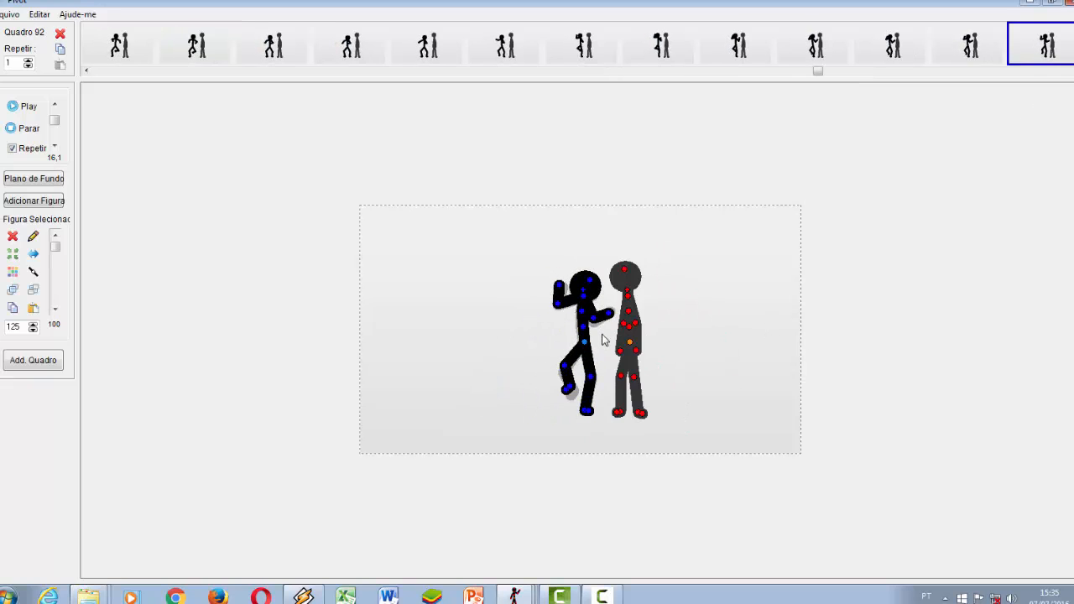
{"action": "key", "text": "Right"}
{"action": "key", "text": "Right"}
{"action": "key", "text": "Right"}
{"action": "key", "text": "Right"}
{"action": "key", "text": "Right"}
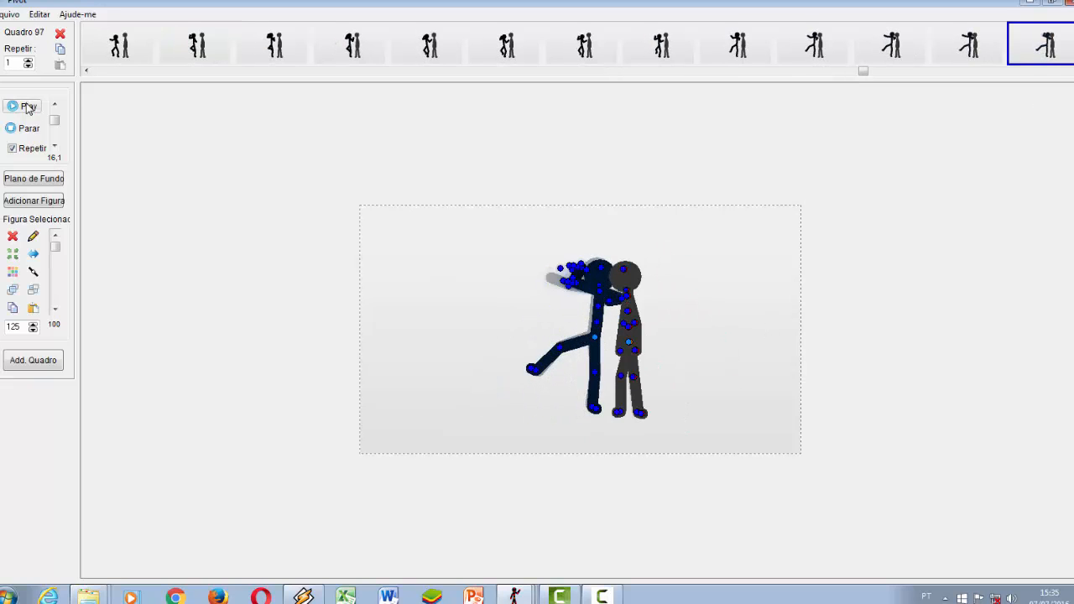
Preview frame 97 and pull one faint full-body copy away from the attacking figure to expose the layering.
{"action": "left_click", "coordinate": [28, 107]}
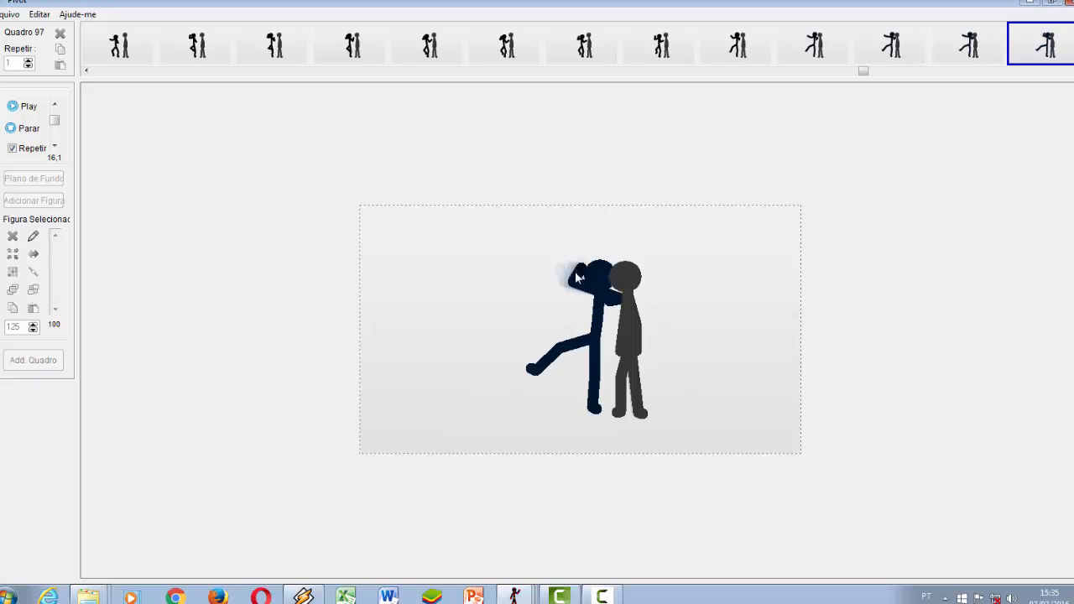
{"action": "left_click", "coordinate": [1048, 50]}
{"action": "left_click", "coordinate": [595, 338]}
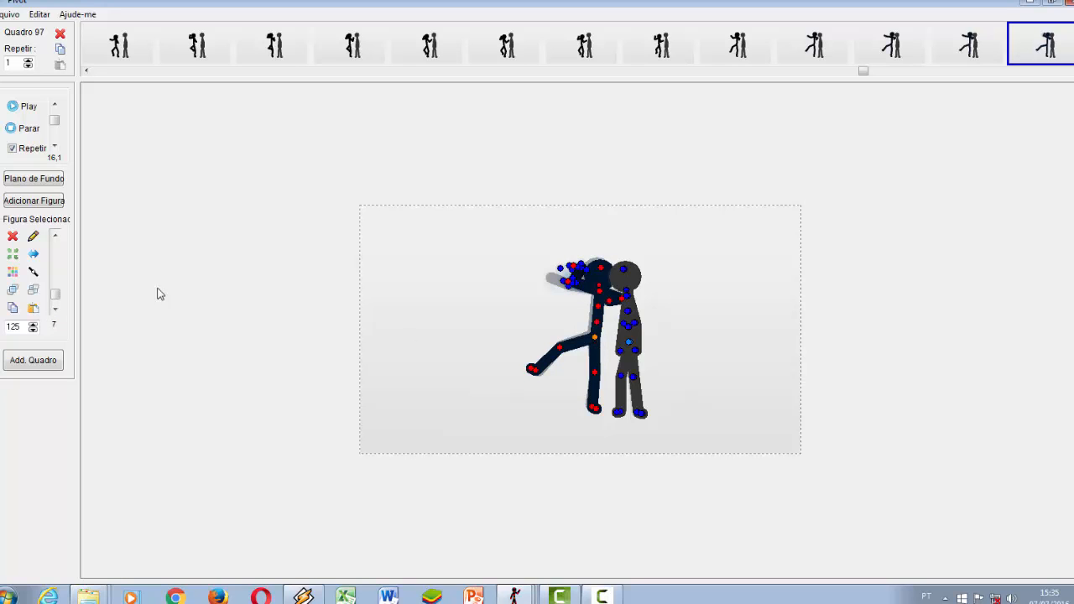
{"action": "left_click_drag", "start_coordinate": [596, 340], "coordinate": [575, 340]}
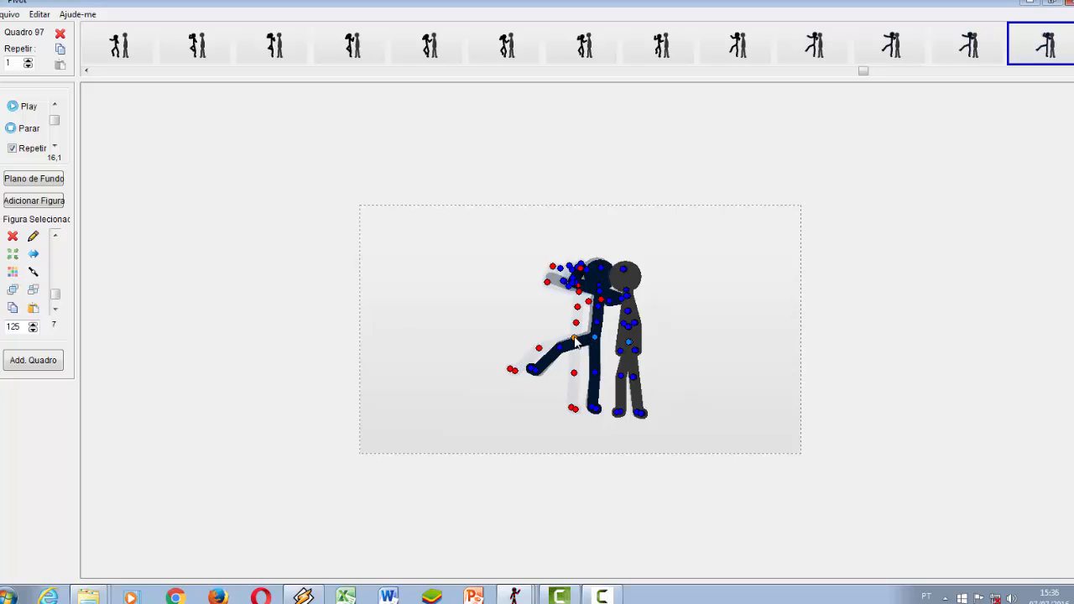
{"action": "left_click", "coordinate": [23, 106]}
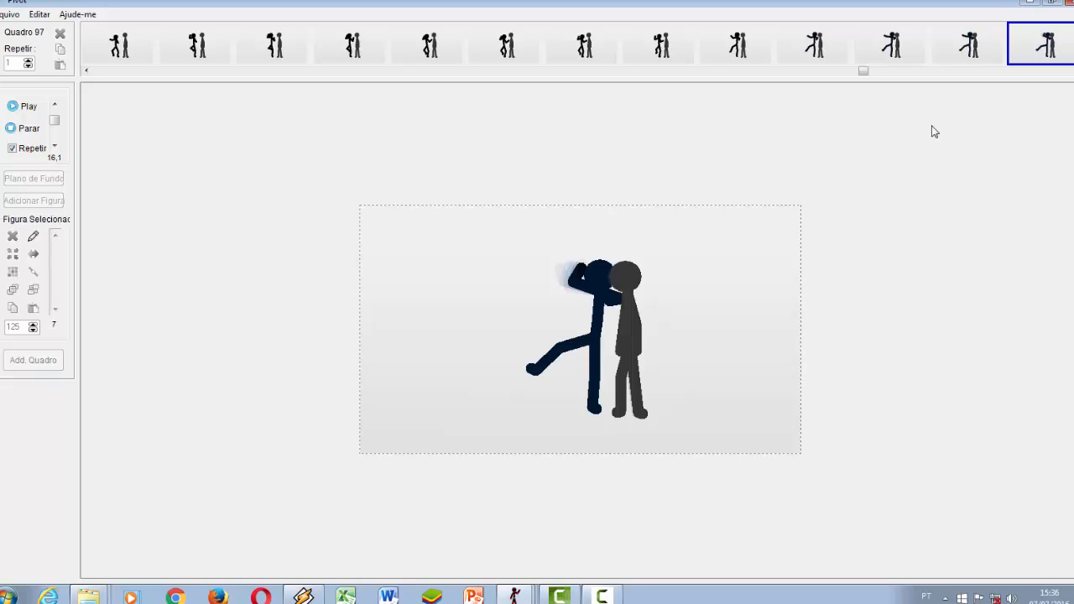
Step through the frames up to frame 97, go back to frame 94, and preview it in playback.
{"action": "left_click", "coordinate": [832, 34]}
{"action": "key", "text": "Right"}
{"action": "key", "text": "Right"}
{"action": "key", "text": "Right"}
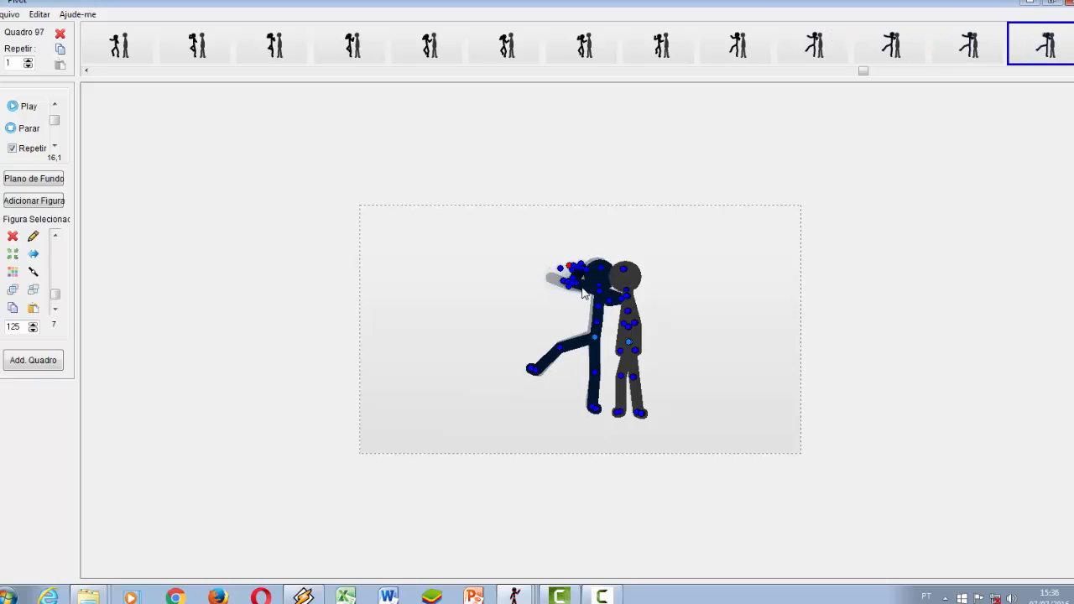
{"action": "key", "text": "Left"}
{"action": "key", "text": "Left"}
{"action": "key", "text": "Left"}
{"action": "left_click", "coordinate": [28, 107]}
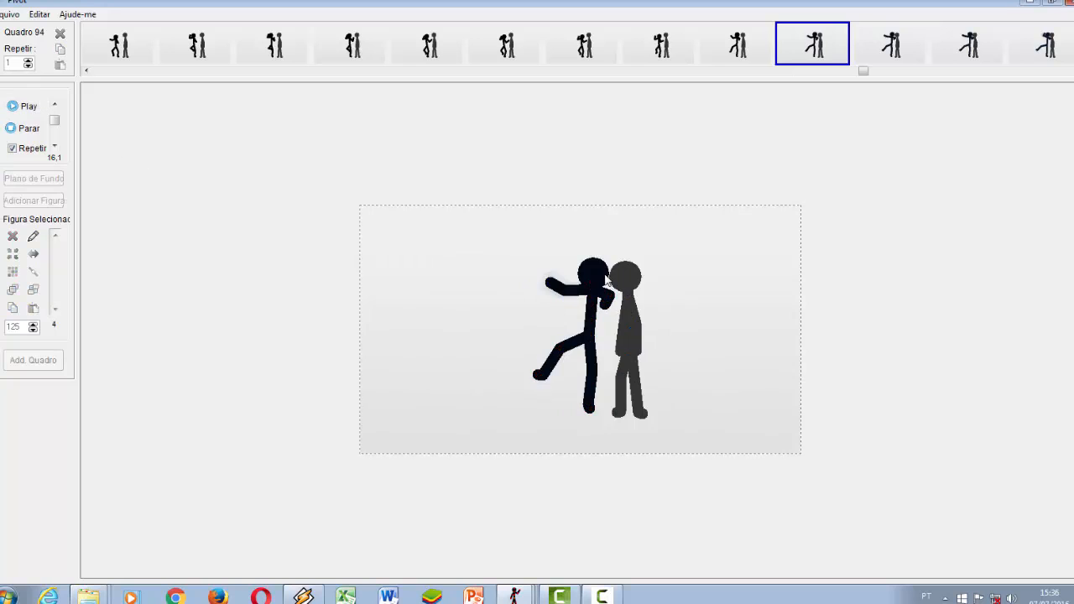
Step from frame 94 to frame 97 and preview the arm's glow in playback.
{"action": "left_click", "coordinate": [786, 41]}
{"action": "key", "text": "Right"}
{"action": "key", "text": "Right"}
{"action": "key", "text": "Right"}
{"action": "left_click", "coordinate": [21, 106]}
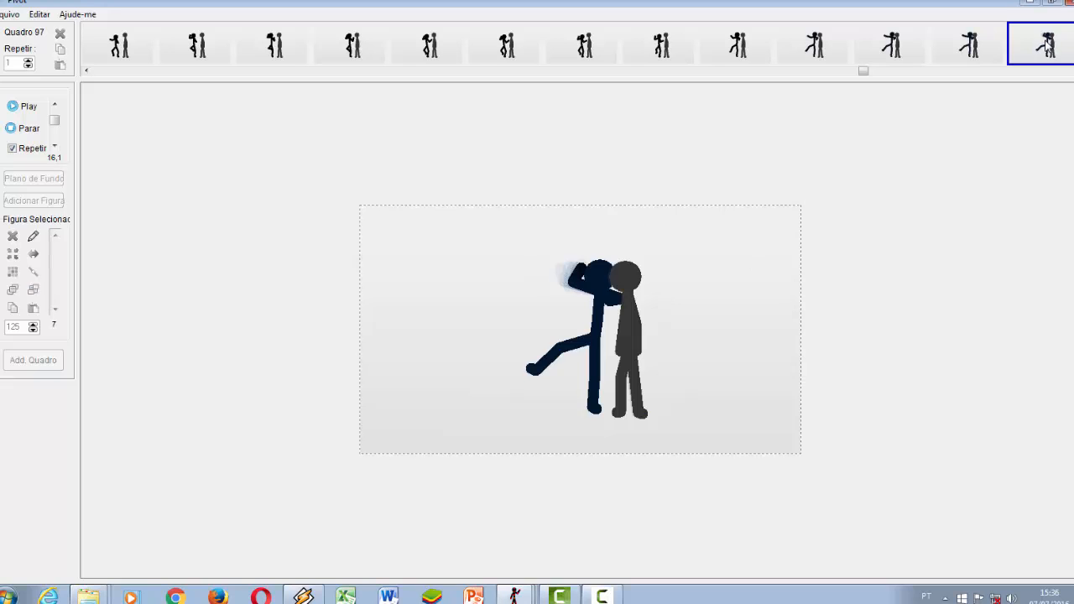
{"action": "left_click", "coordinate": [1048, 49]}
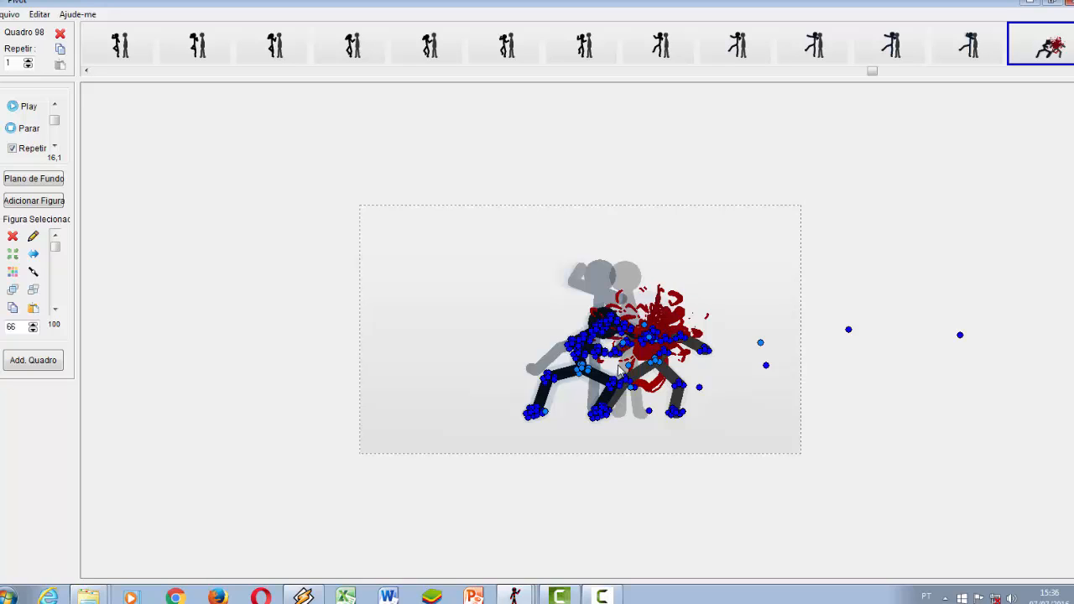
Preview the impact in frame 98 and step between frames 98 and 100, ending on frame 99.
{"action": "left_click", "coordinate": [25, 105]}
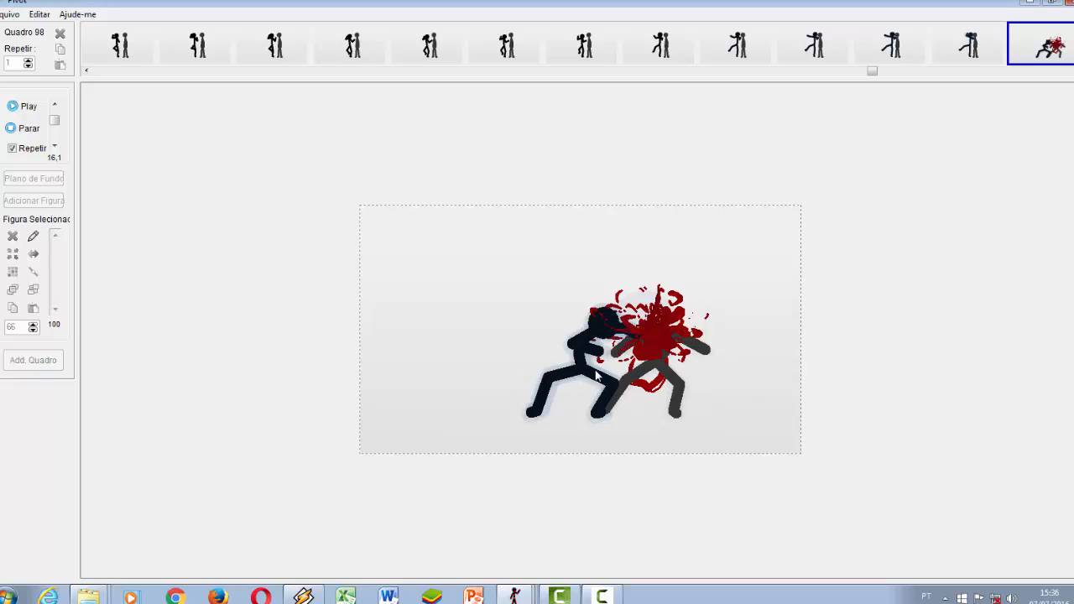
{"action": "left_click", "coordinate": [1046, 45]}
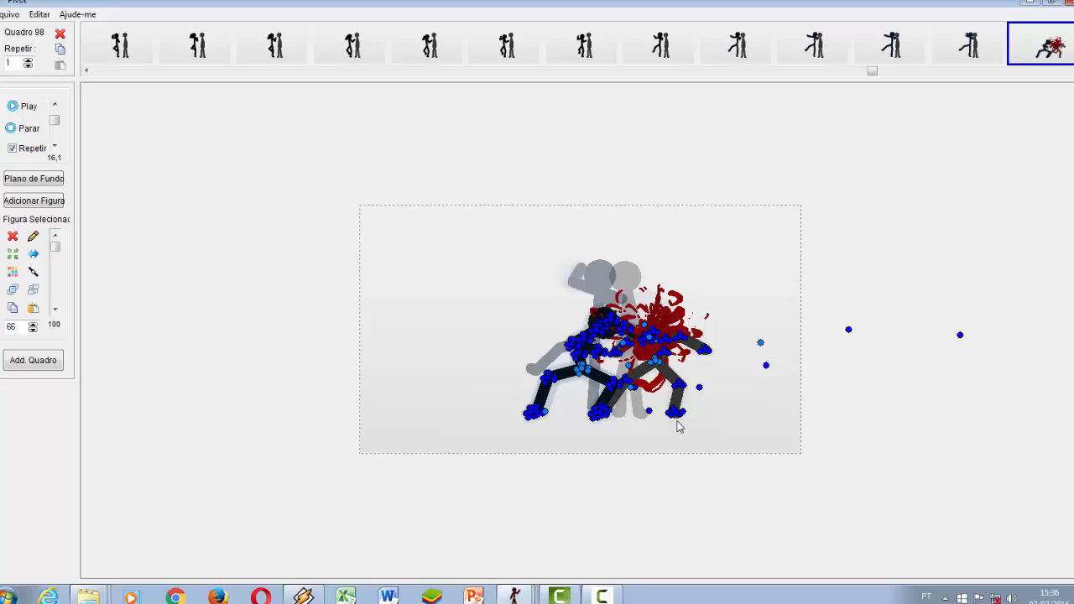
{"action": "key", "text": "Right"}
{"action": "key", "text": "Right"}
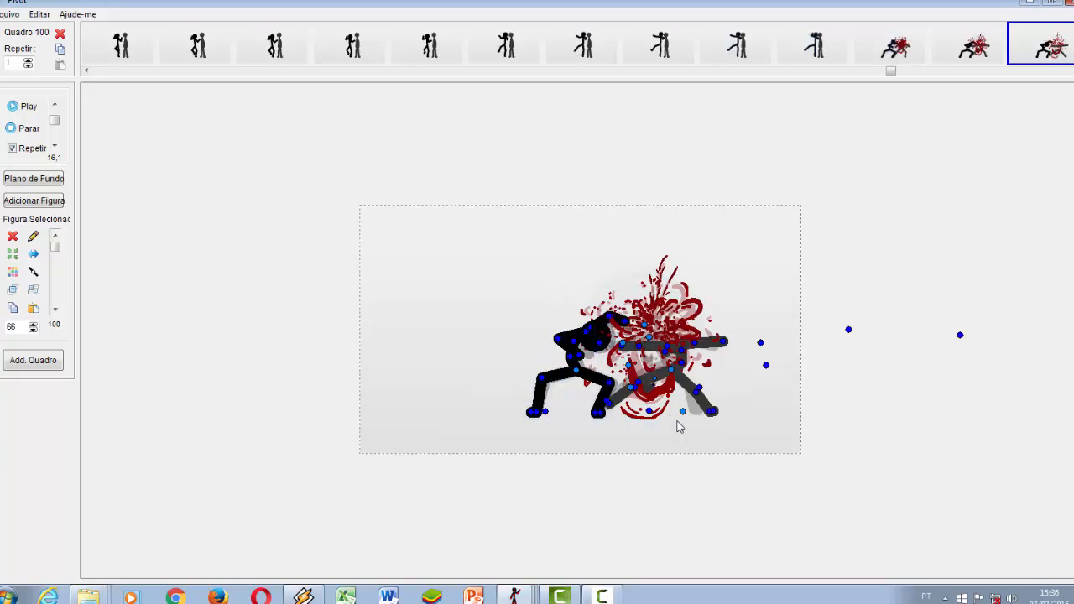
{"action": "key", "text": "Left"}
{"action": "key", "text": "Left"}
{"action": "key", "text": "Right"}
Select the overlapping copies of the attacking figure in frame 99 one after another to inspect their opacity.
{"action": "left_click", "coordinate": [586, 376]}
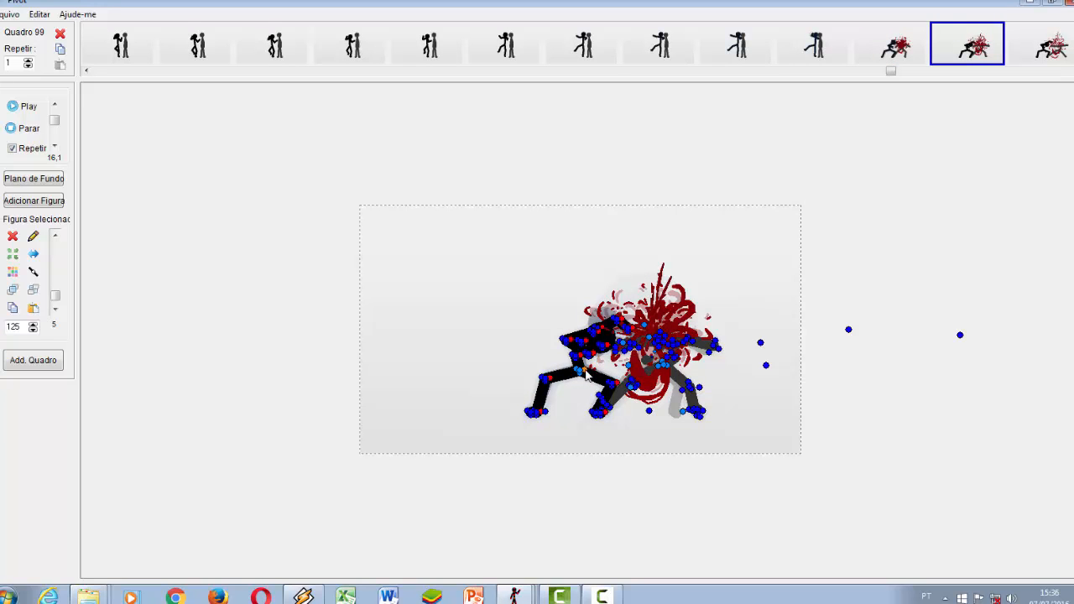
{"action": "left_click", "coordinate": [580, 374]}
{"action": "left_click", "coordinate": [576, 374]}
{"action": "left_click", "coordinate": [577, 373]}
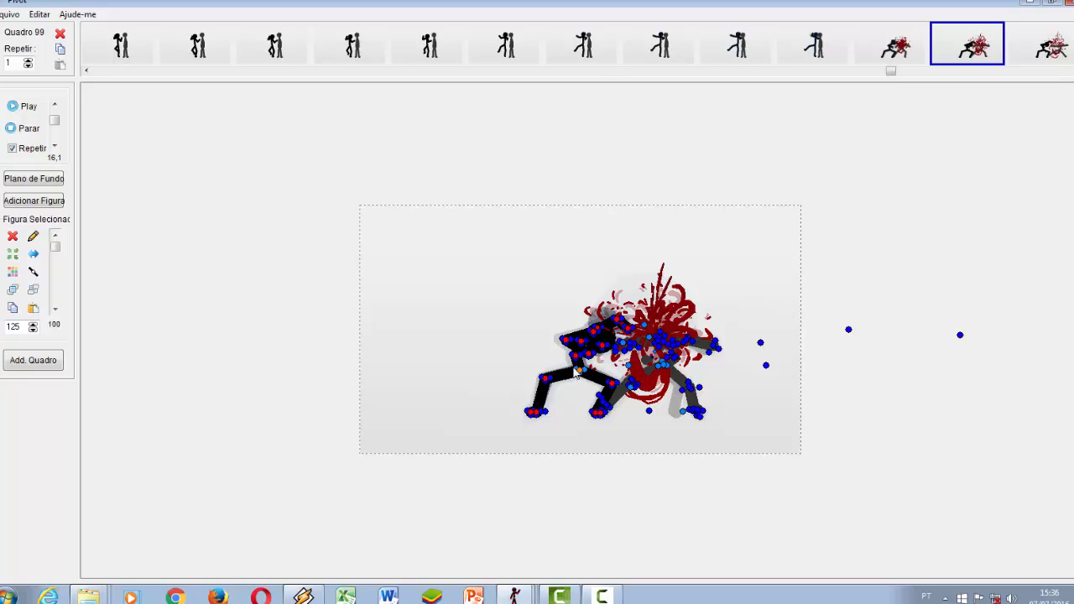
{"action": "left_click", "coordinate": [579, 382]}
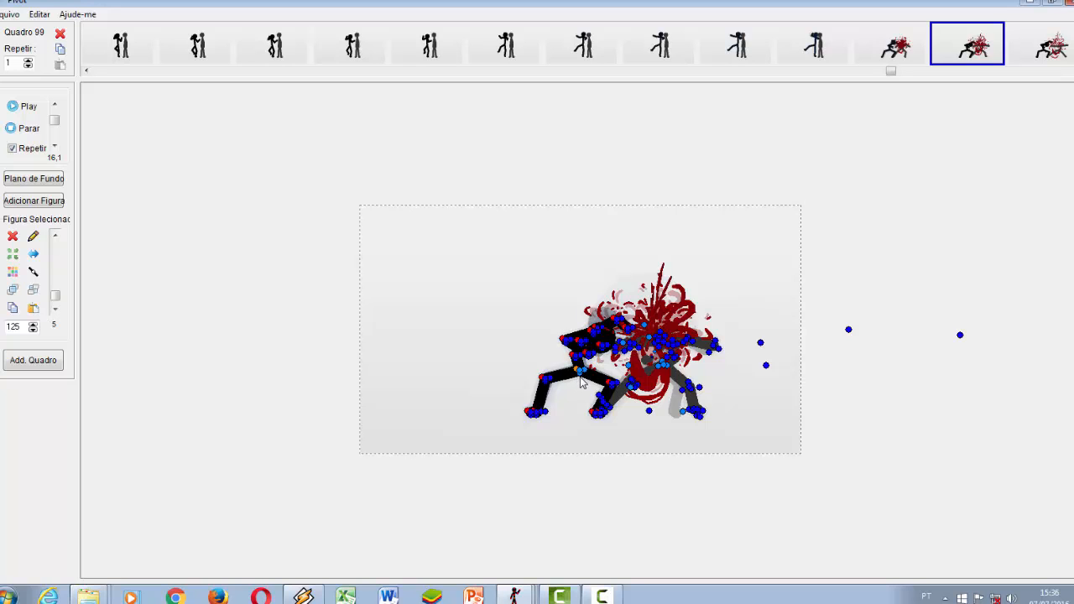
Step through the blood splatter frames from frame 99 up to frame 114.
{"action": "key", "text": "Right"}
{"action": "key", "text": "Right"}
{"action": "key", "text": "Right"}
{"action": "key", "text": "Right"}
{"action": "key", "text": "Right"}
{"action": "key", "text": "Right"}
{"action": "key", "text": "Right"}
{"action": "key", "text": "Right"}
{"action": "key", "text": "Right"}
{"action": "key", "text": "Right"}
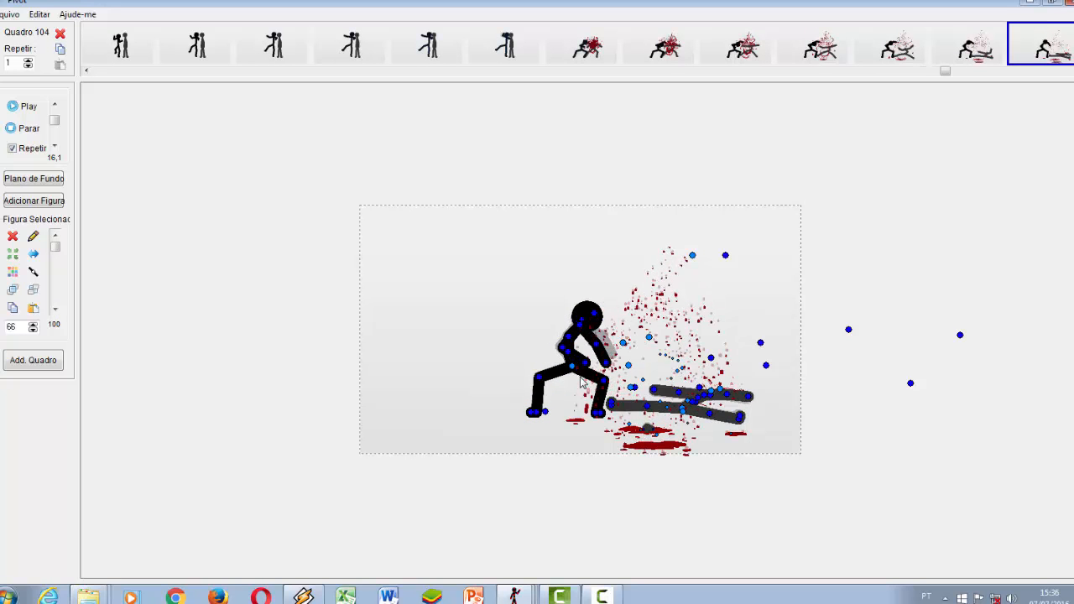
{"action": "key", "text": "Right"}
{"action": "key", "text": "Right"}
{"action": "key", "text": "Right"}
{"action": "key", "text": "Right"}
{"action": "key", "text": "Right"}
{"action": "key", "text": "Right"}
{"action": "key", "text": "Right"}
{"action": "key", "text": "Right"}
{"action": "key", "text": "Right"}
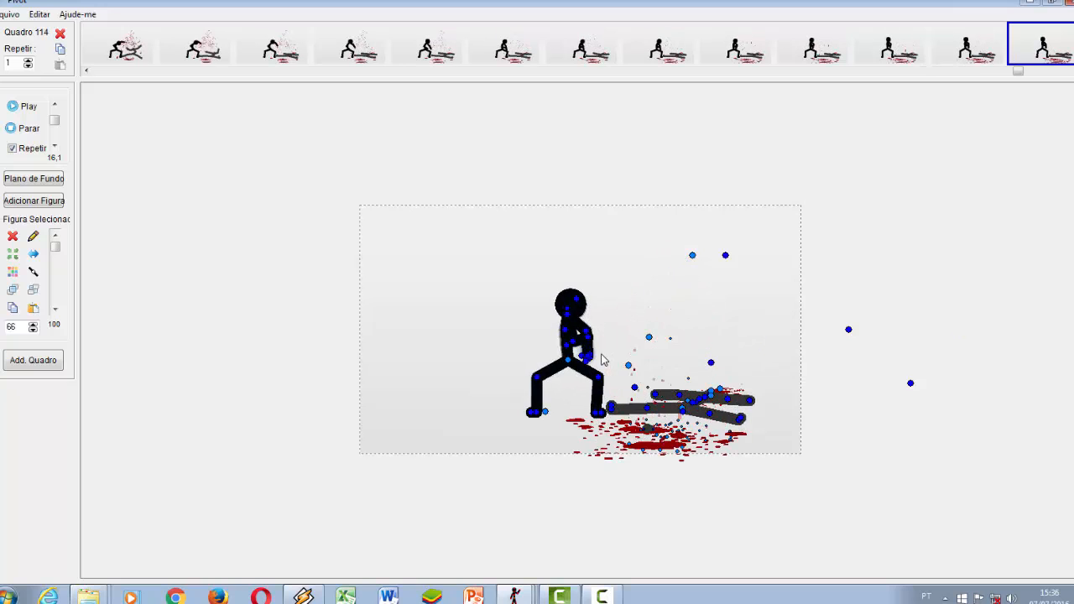
Step back to frame 108, go to frame 102, and play the animation.
{"action": "key", "text": "Left"}
{"action": "key", "text": "Left"}
{"action": "key", "text": "Left"}
{"action": "key", "text": "Left"}
{"action": "key", "text": "Left"}
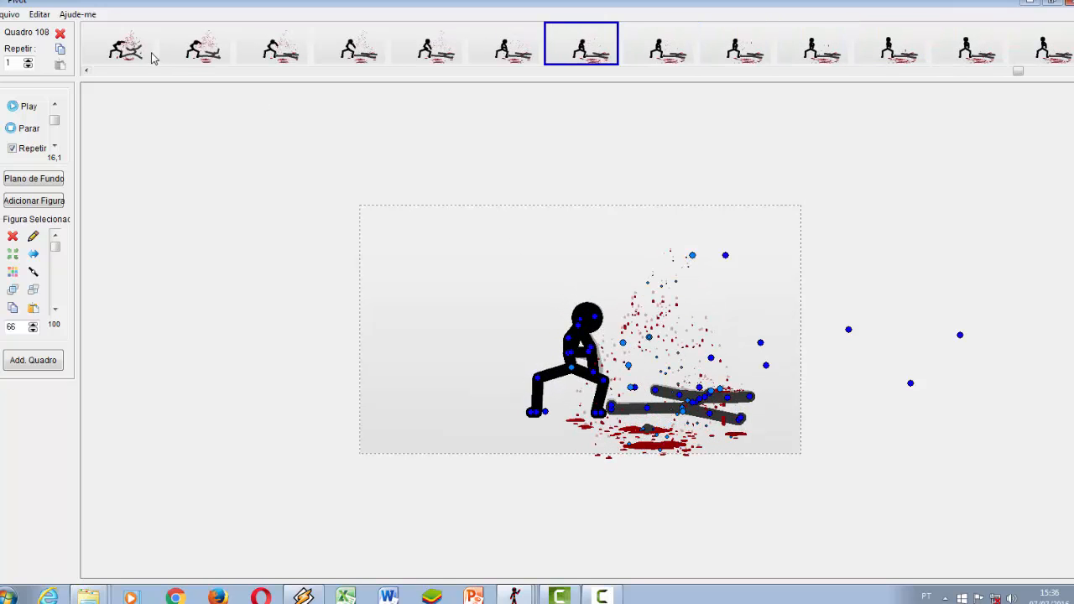
{"action": "left_click", "coordinate": [141, 58]}
{"action": "left_click", "coordinate": [29, 106]}
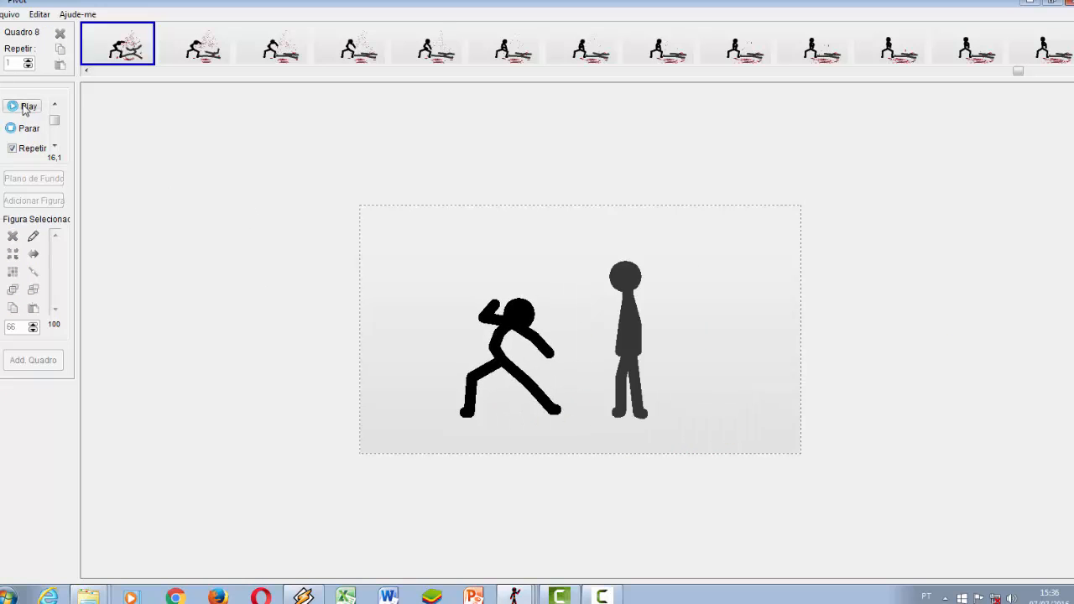
Stop playback and step forward and back through the closing frames, ending on frame 109.
{"action": "left_click", "coordinate": [820, 47]}
{"action": "key", "text": "Right"}
{"action": "key", "text": "Right"}
{"action": "key", "text": "Right"}
{"action": "key", "text": "Right"}
{"action": "key", "text": "Left"}
{"action": "key", "text": "Left"}
{"action": "key", "text": "Left"}
{"action": "key", "text": "Left"}
{"action": "key", "text": "Left"}
{"action": "key", "text": "Left"}
{"action": "key", "text": "Left"}
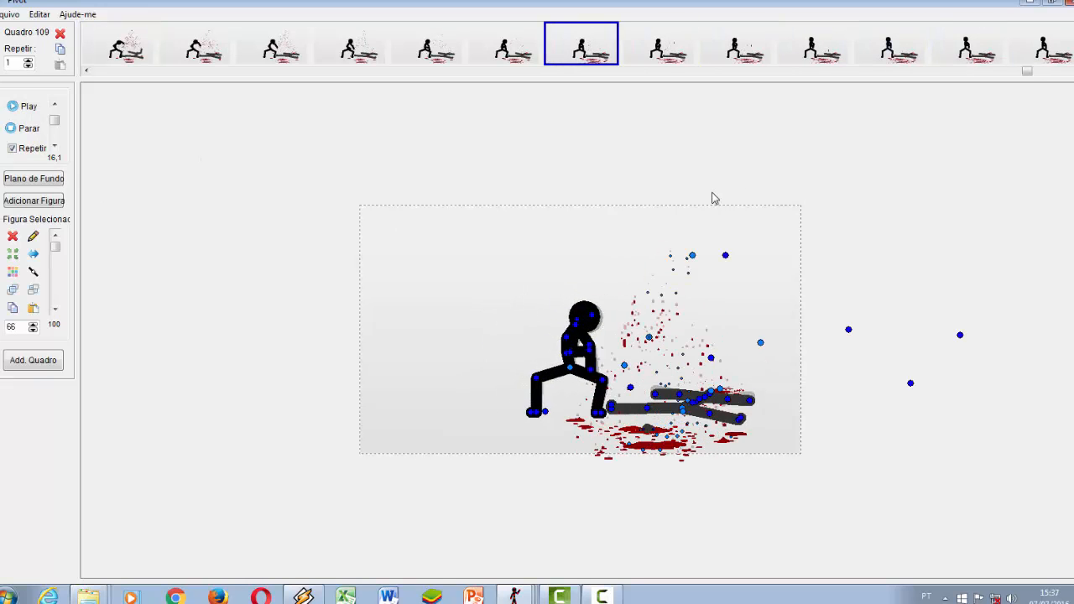
Step past frame 109, go back to frame 103, and play the whole animation before stopping it.
{"action": "key", "text": "Right"}
{"action": "key", "text": "Right"}
{"action": "key", "text": "Right"}
{"action": "key", "text": "Right"}
{"action": "key", "text": "Right"}
{"action": "key", "text": "Left"}
{"action": "key", "text": "Left"}
{"action": "left_click", "coordinate": [133, 55]}
{"action": "left_click", "coordinate": [12, 107]}
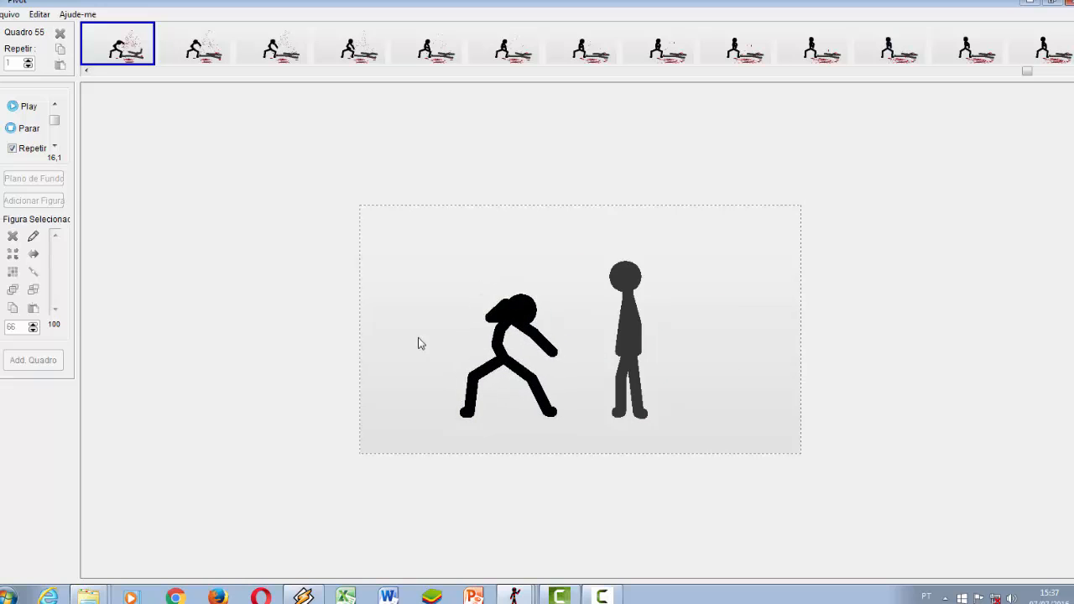
{"action": "left_click", "coordinate": [11, 128]}
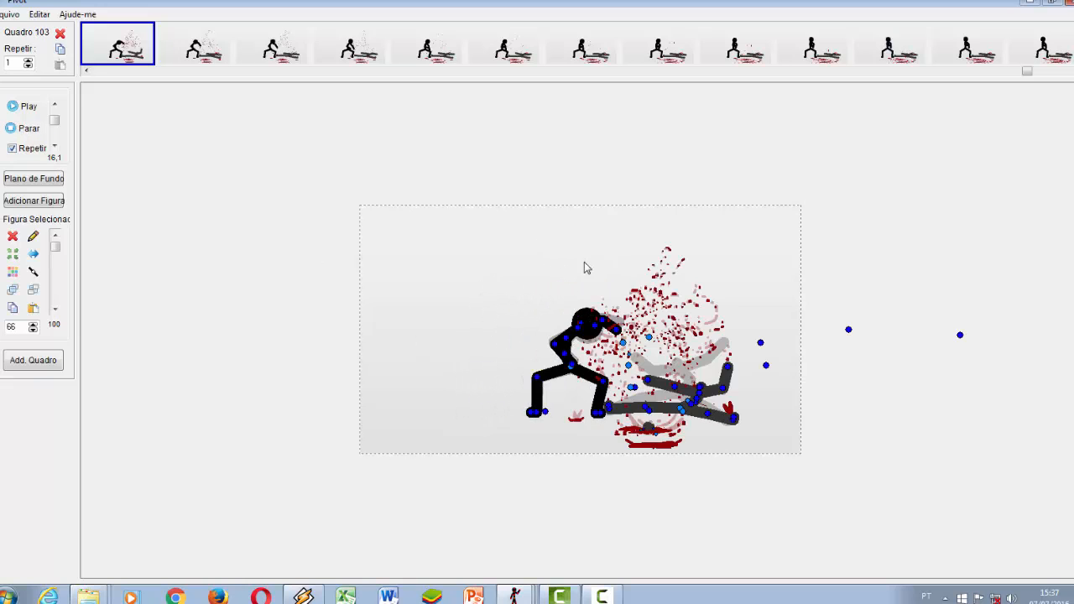
Open the arena animation from the "Cenário - Arena - Detalhamento e Luz" folder in 1 Tutoriais.
{"action": "left_click", "coordinate": [10, 14]}
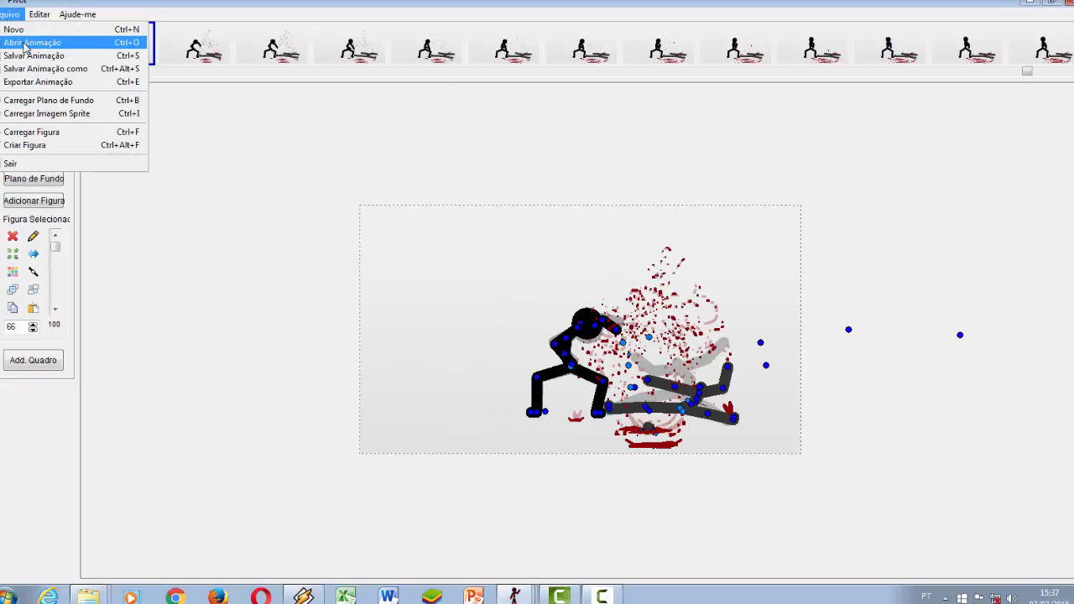
{"action": "left_click", "coordinate": [25, 43]}
{"action": "left_click", "coordinate": [460, 76]}
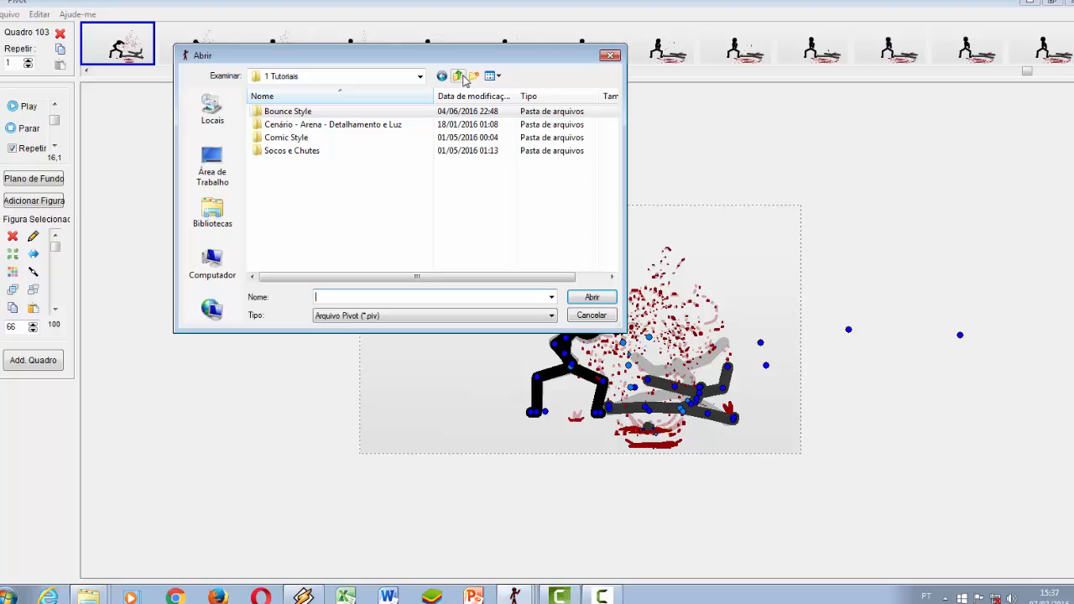
{"action": "double_click", "coordinate": [394, 125]}
{"action": "left_click", "coordinate": [327, 113]}
{"action": "double_click", "coordinate": [328, 115]}
{"action": "left_click", "coordinate": [618, 340]}
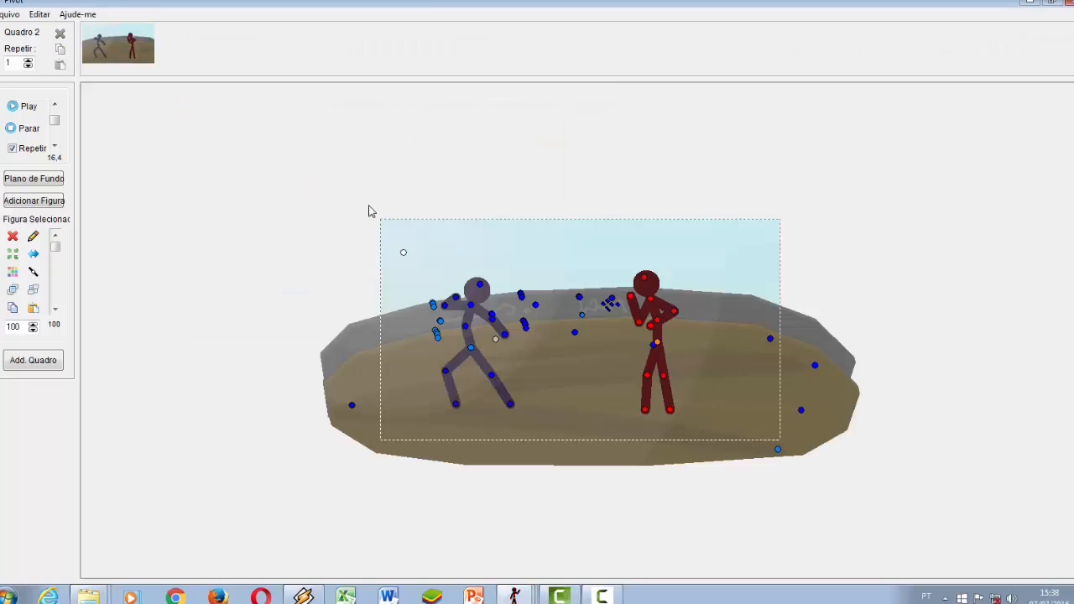
Move both stick figures outside the visible canvas and play the arena animation to view the scenery on its own.
{"action": "left_click", "coordinate": [24, 110]}
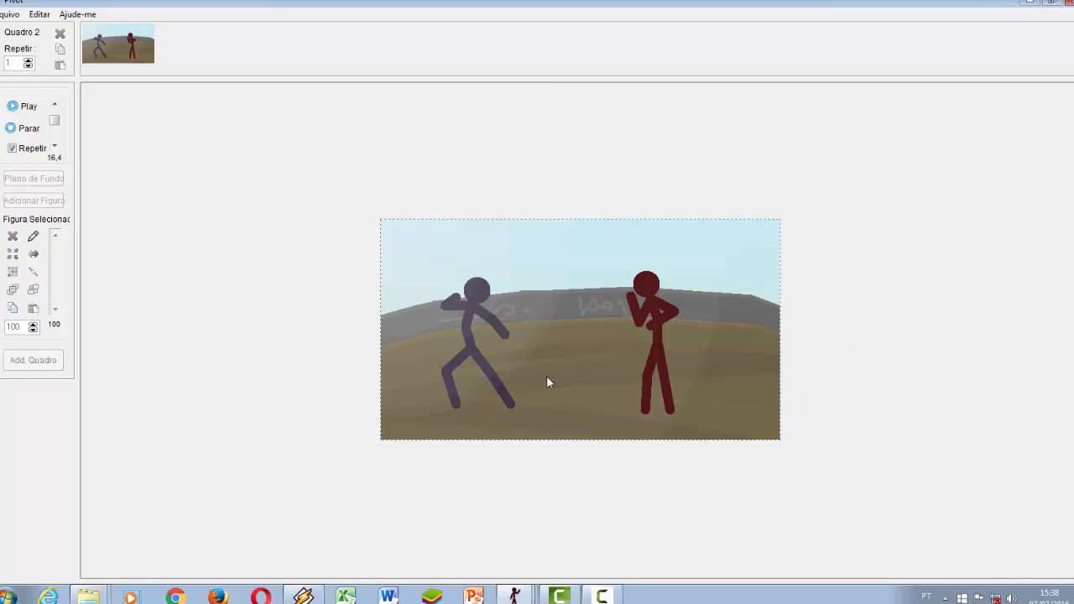
{"action": "left_click", "coordinate": [30, 129]}
{"action": "left_click_drag", "start_coordinate": [471, 346], "coordinate": [215, 335]}
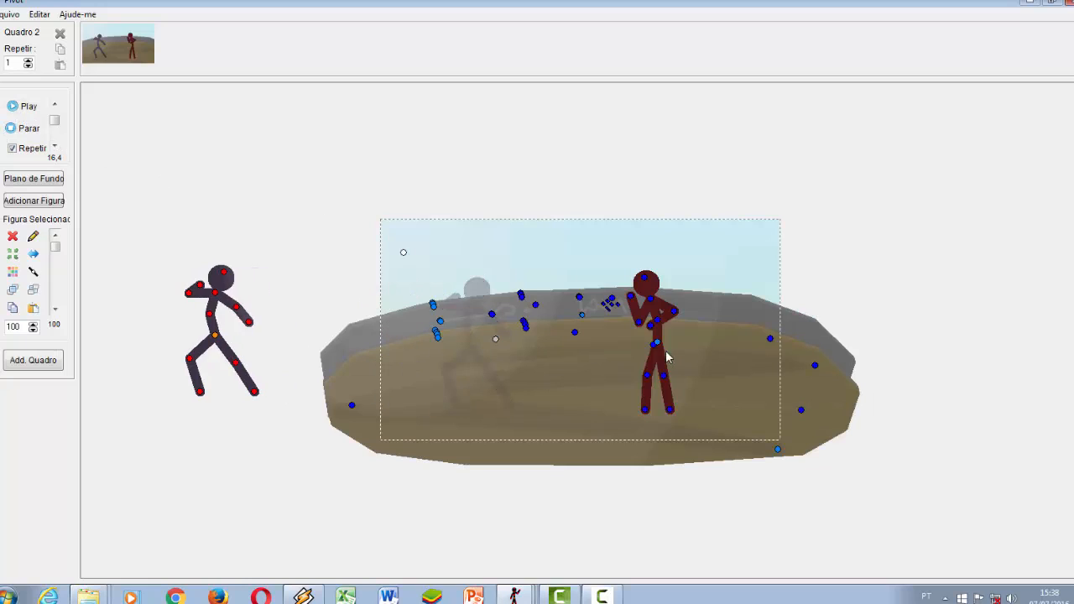
{"action": "left_click_drag", "start_coordinate": [659, 342], "coordinate": [937, 342]}
{"action": "left_click", "coordinate": [15, 110]}
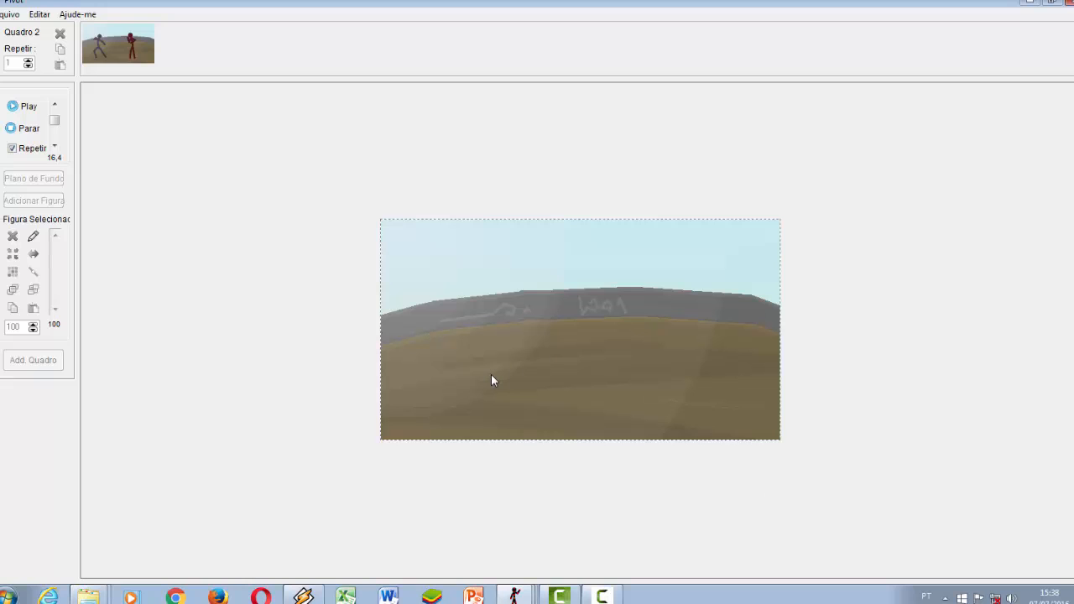
{"action": "left_click", "coordinate": [25, 127]}
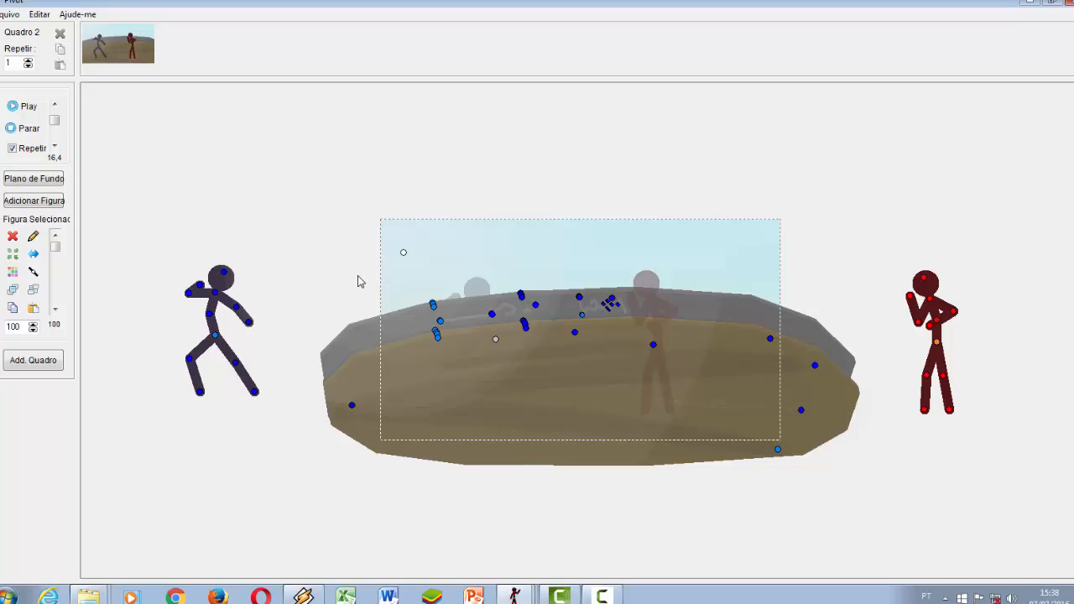
Try an opacity of 22 on all the arena scenery figures, and return to frame 1.
{"action": "left_click_drag", "start_coordinate": [333, 232], "coordinate": [832, 509]}
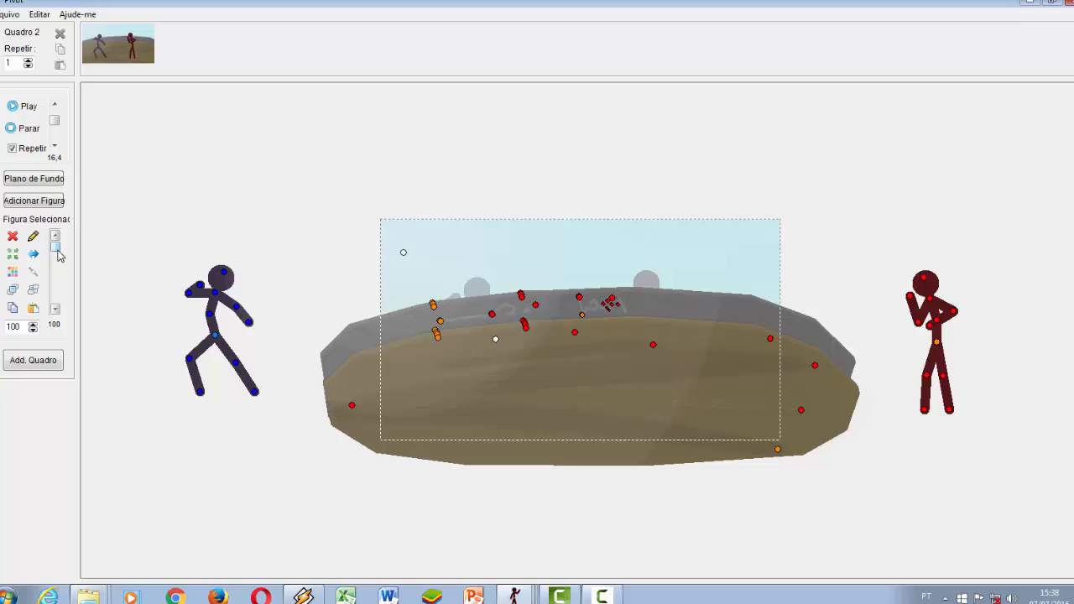
{"action": "left_click_drag", "start_coordinate": [59, 254], "coordinate": [59, 296]}
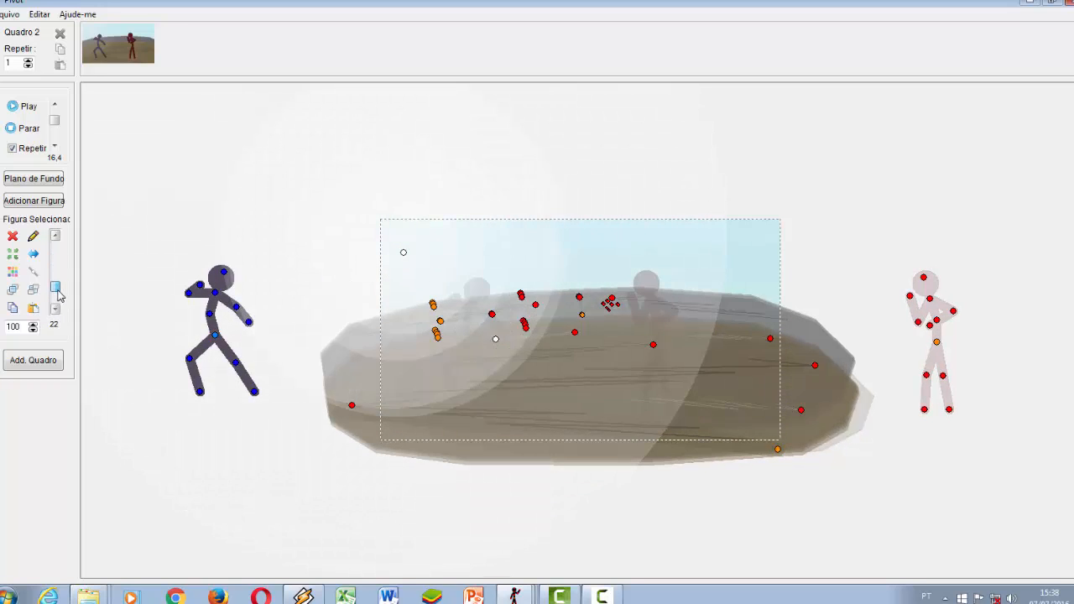
{"action": "left_click", "coordinate": [130, 46]}
Select the wall detail figures and the light figure in frame 1 to examine their scale and opacity.
{"action": "left_click", "coordinate": [525, 328]}
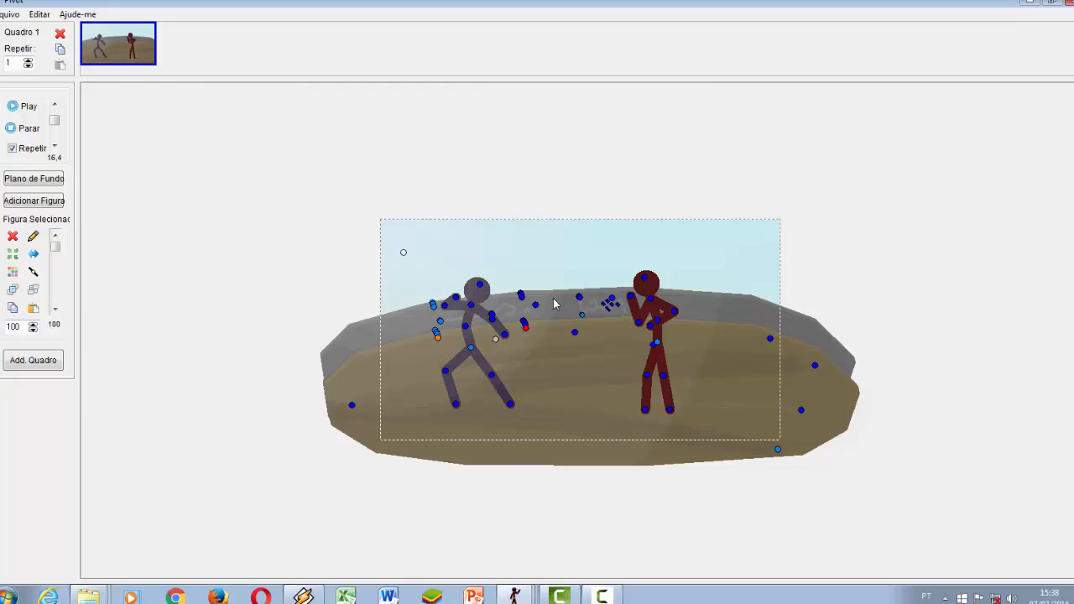
{"action": "left_click", "coordinate": [615, 310]}
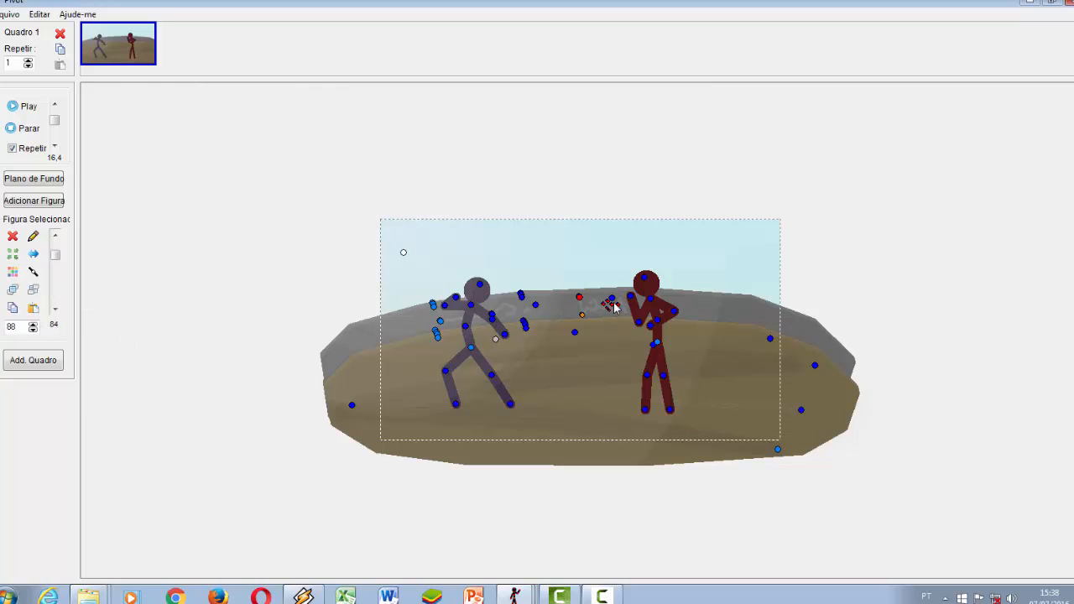
{"action": "left_click", "coordinate": [403, 253]}
Load the snowy forest landscape image as a sprite in an empty animation.
{"action": "left_click", "coordinate": [10, 14]}
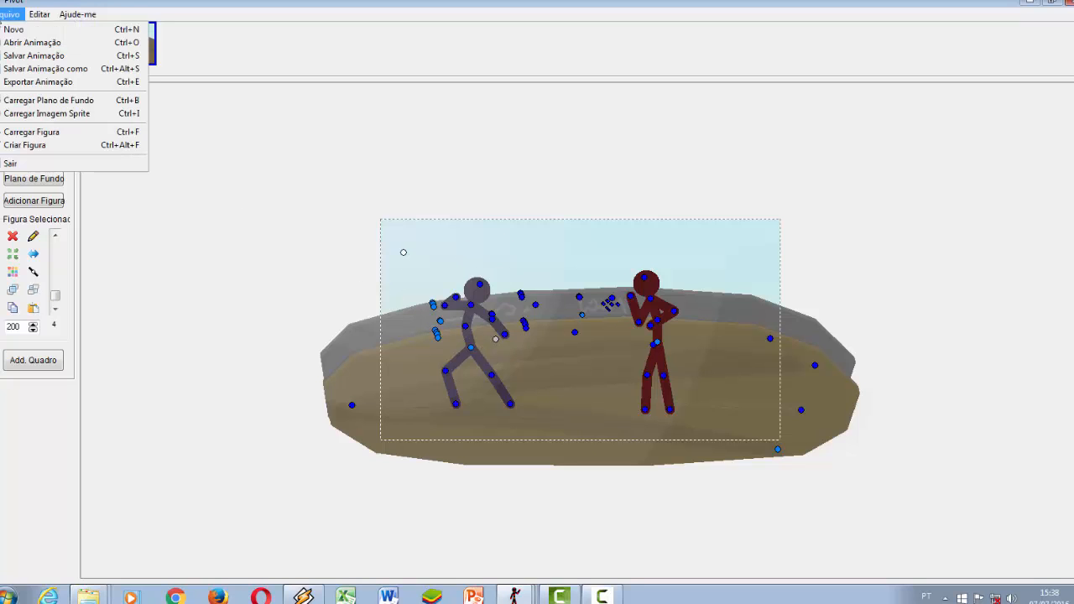
{"action": "left_click", "coordinate": [21, 130]}
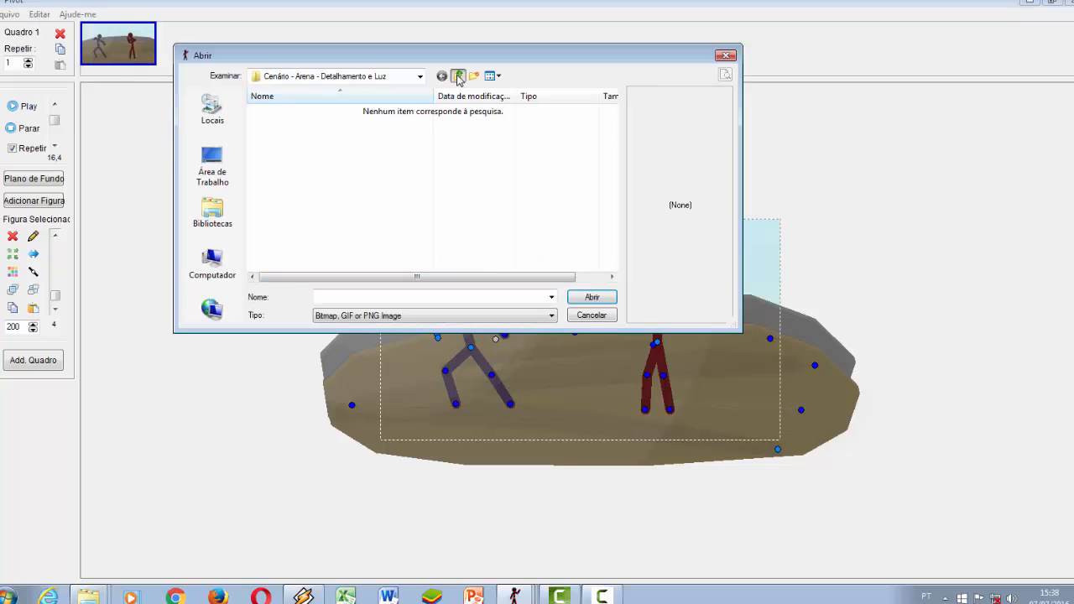
{"action": "left_click", "coordinate": [458, 75]}
{"action": "left_click", "coordinate": [458, 76]}
{"action": "scroll", "coordinate": [331, 225], "scroll_direction": "down", "scroll_amount": 6}
{"action": "scroll", "coordinate": [361, 247], "scroll_direction": "up", "scroll_amount": 3}
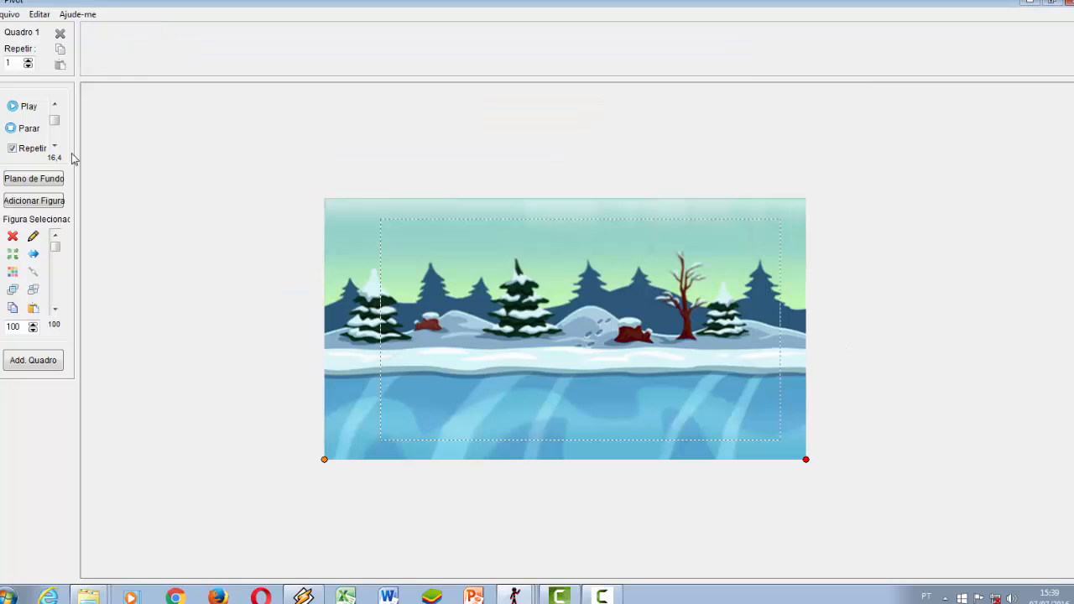
Add frames 1 to 5, nudging the snowy landscape slightly to the right between frames.
{"action": "left_click", "coordinate": [33, 360]}
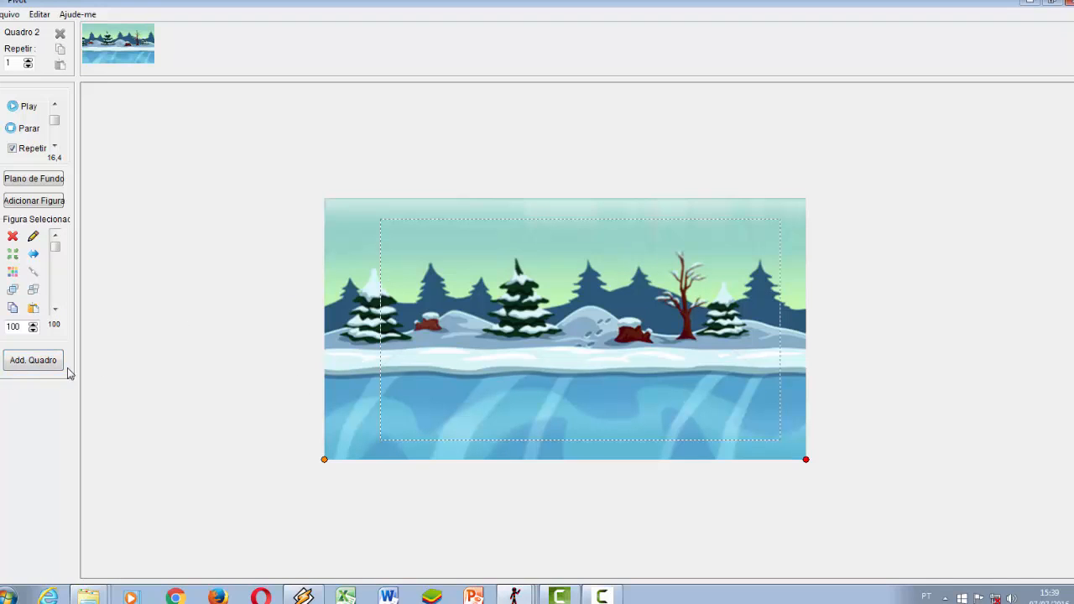
{"action": "key", "text": "Right"}
{"action": "key", "text": "Right"}
{"action": "key", "text": "Return"}
{"action": "key", "text": "Right"}
{"action": "key", "text": "Right"}
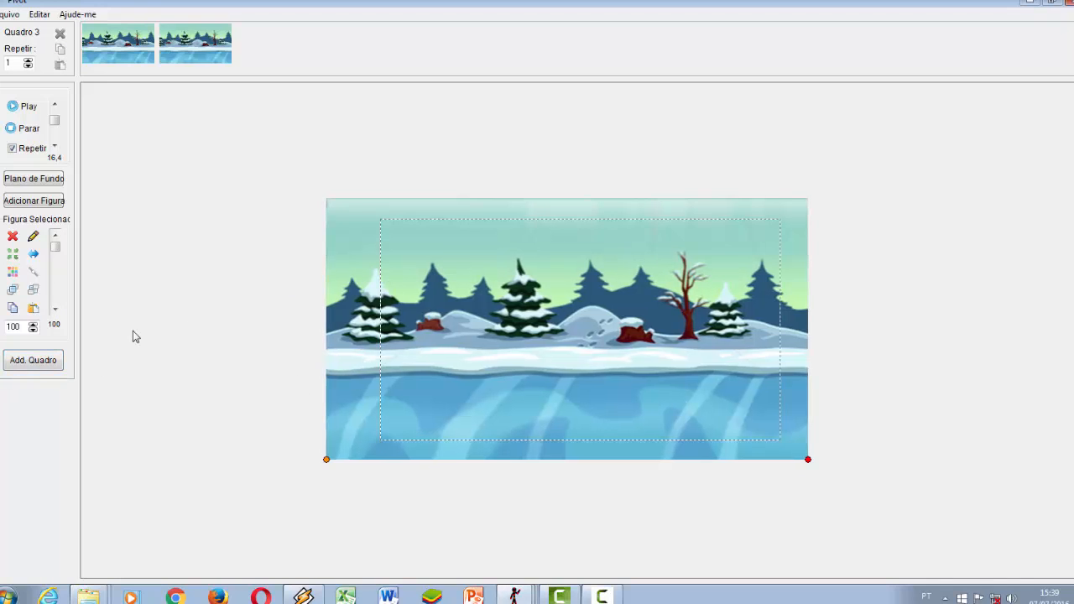
{"action": "key", "text": "Return"}
{"action": "key", "text": "Right"}
{"action": "key", "text": "Right"}
{"action": "key", "text": "Return"}
{"action": "key", "text": "Right"}
{"action": "key", "text": "Return"}
{"action": "key", "text": "Right"}
{"action": "key", "text": "Right"}
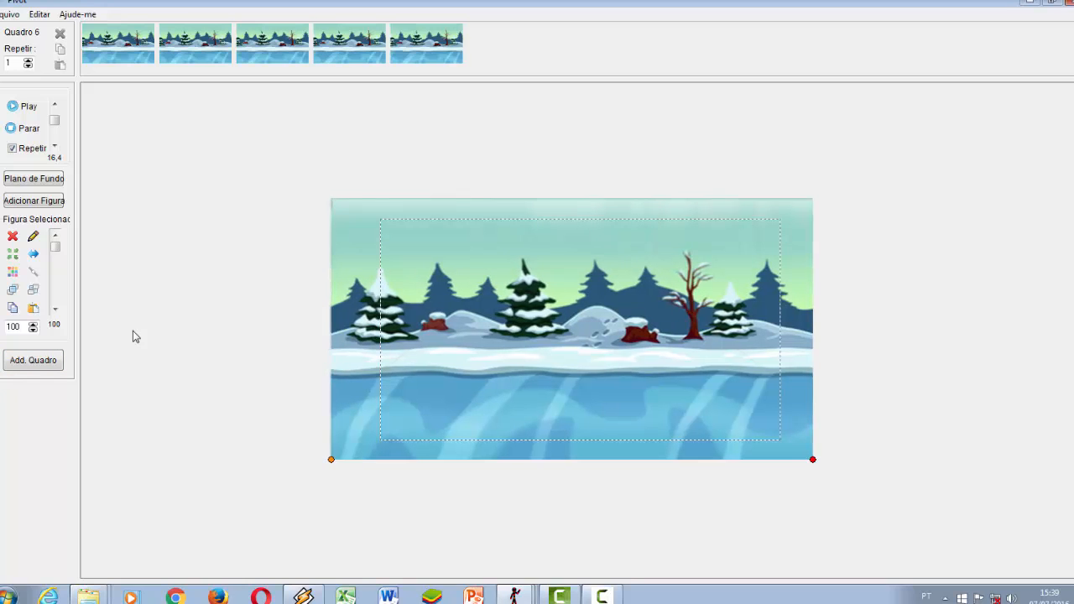
Add frames 6 to 11, continuing to nudge the landscape slightly to the right between frames.
{"action": "key", "text": "Return"}
{"action": "key", "text": "Right"}
{"action": "key", "text": "Right"}
{"action": "key", "text": "Return"}
{"action": "key", "text": "Right"}
{"action": "key", "text": "Return"}
{"action": "key", "text": "Right"}
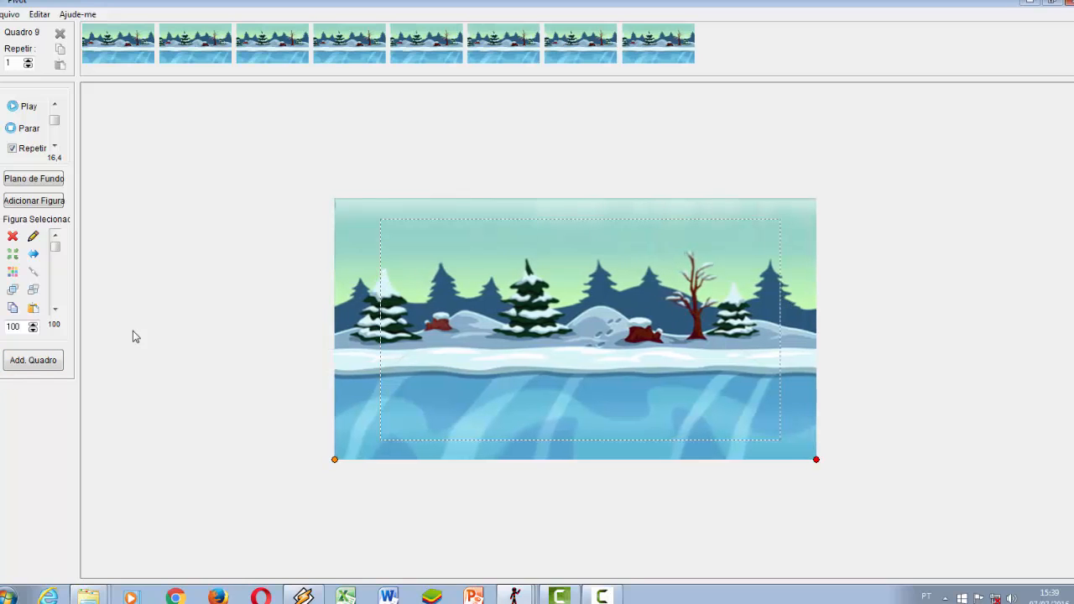
{"action": "key", "text": "Return"}
{"action": "key", "text": "Right"}
{"action": "key", "text": "Return"}
{"action": "key", "text": "Right"}
{"action": "key", "text": "Return"}
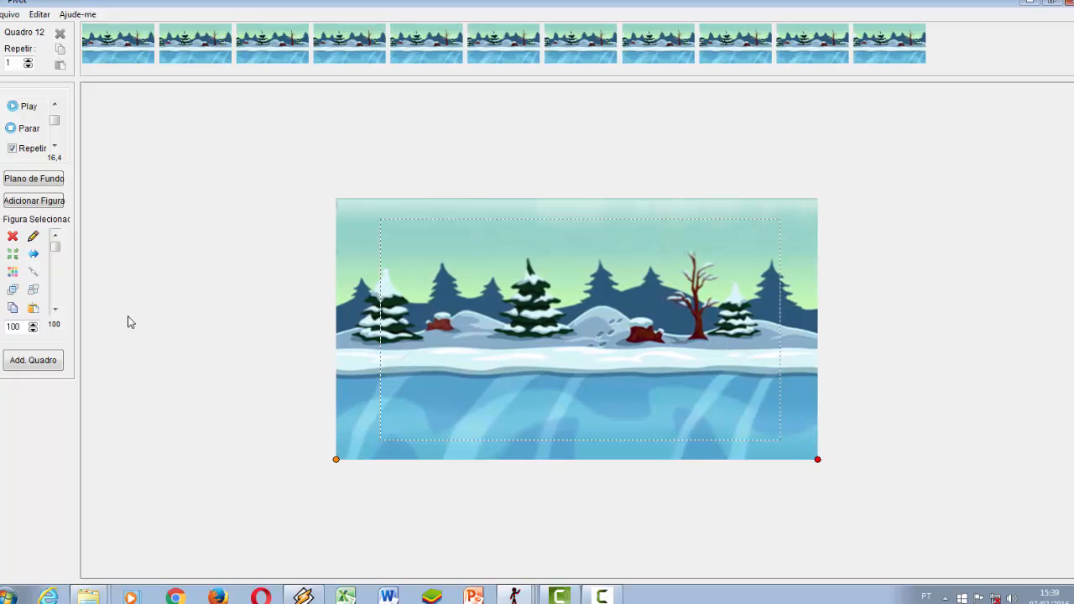
Blur the landscape with slightly offset copies at opacity 42, add it as frame 12, and play the animation.
{"action": "left_click_drag", "start_coordinate": [54, 248], "coordinate": [54, 277]}
{"action": "left_click_drag", "start_coordinate": [337, 460], "coordinate": [336, 459]}
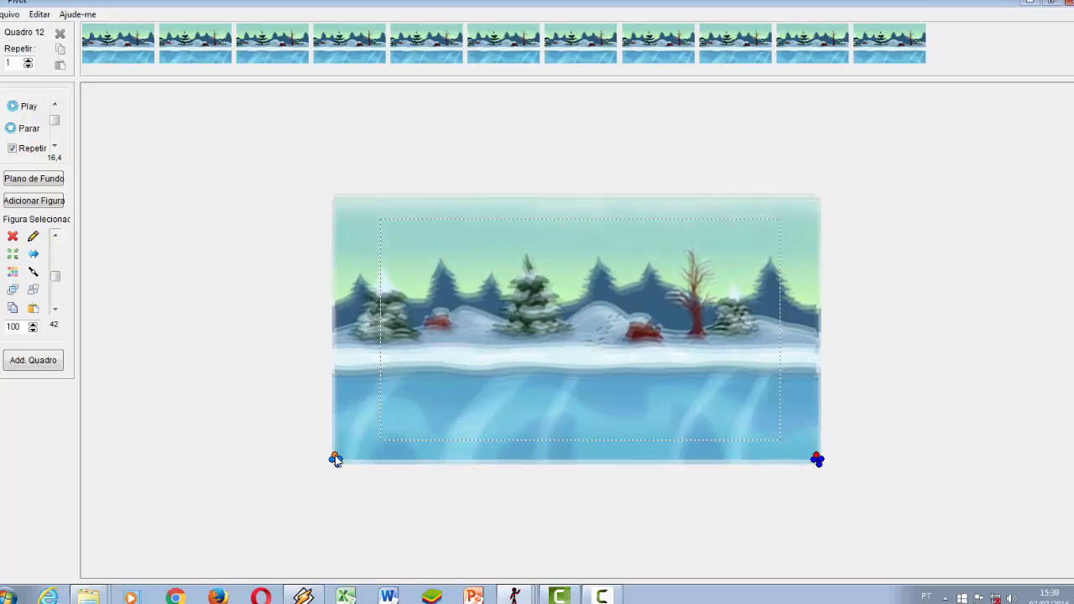
{"action": "left_click", "coordinate": [34, 360]}
{"action": "left_click", "coordinate": [12, 106]}
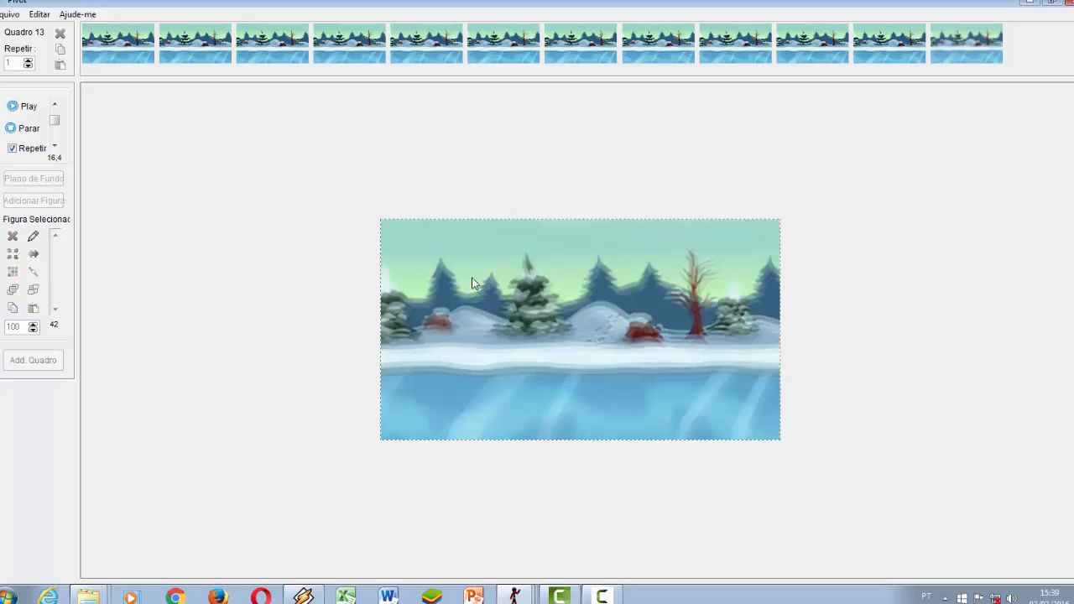
{"action": "left_click", "coordinate": [30, 128]}
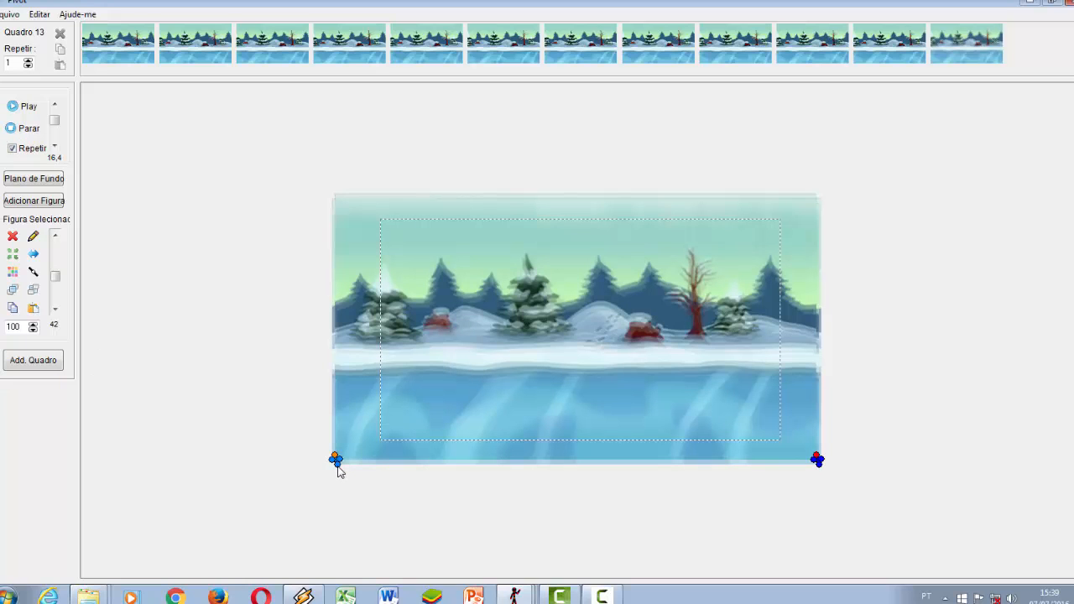
Add frames 13 to 15, slightly shifting the overlapping landscape copies to vary the blur.
{"action": "mouse_move", "coordinate": [338, 465]}
{"action": "left_mouse_down"}
{"action": "mouse_move", "coordinate": [330, 457]}
{"action": "mouse_move", "coordinate": [342, 456]}
{"action": "mouse_move", "coordinate": [335, 463]}
{"action": "left_mouse_up"}
{"action": "left_click", "coordinate": [47, 366]}
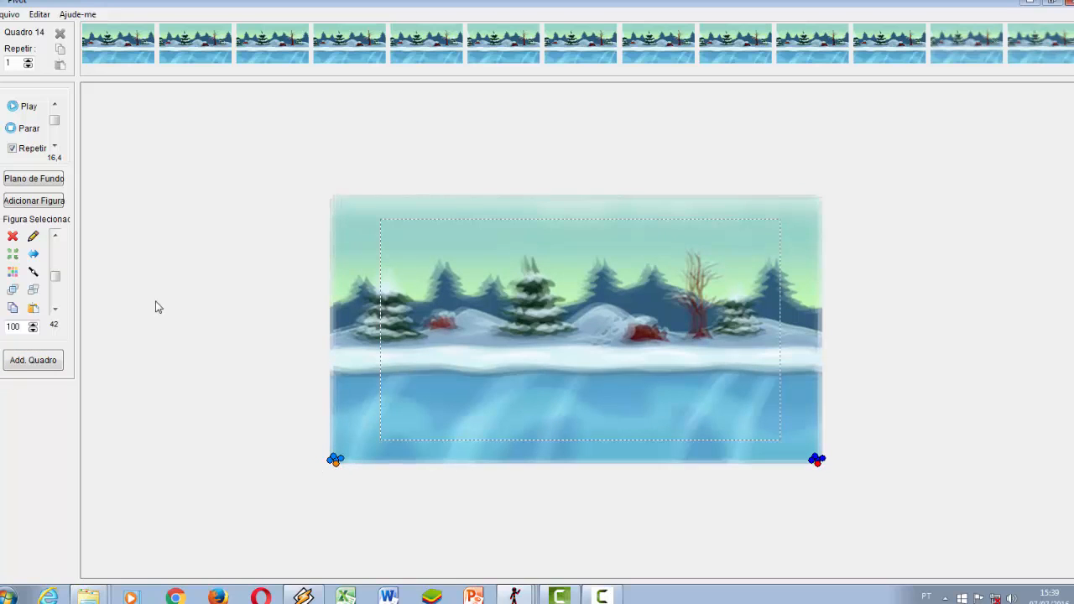
{"action": "left_click", "coordinate": [42, 366]}
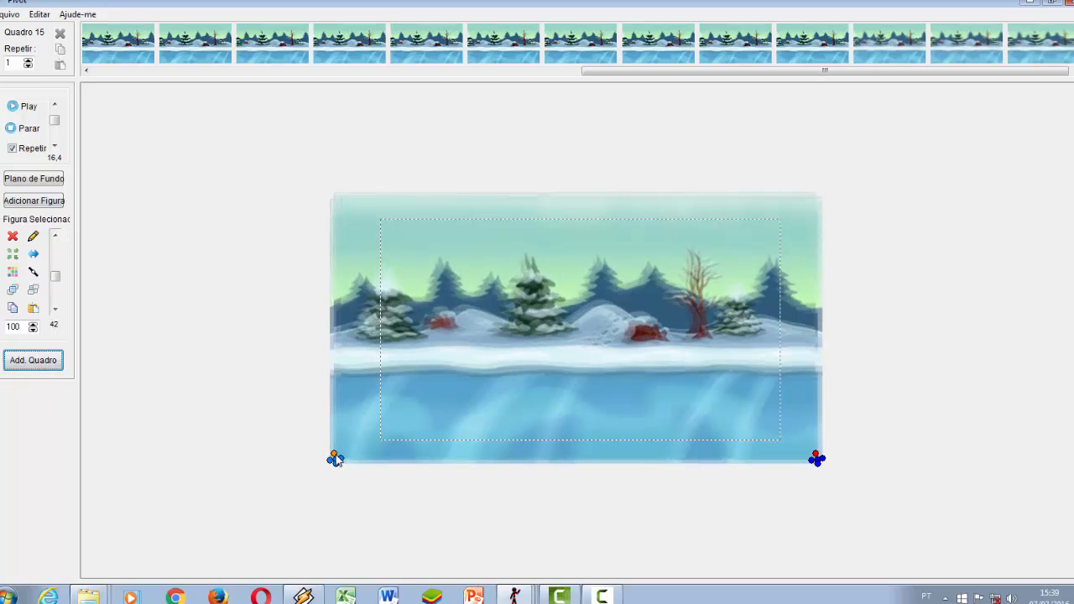
{"action": "left_click_drag", "start_coordinate": [335, 456], "coordinate": [338, 465]}
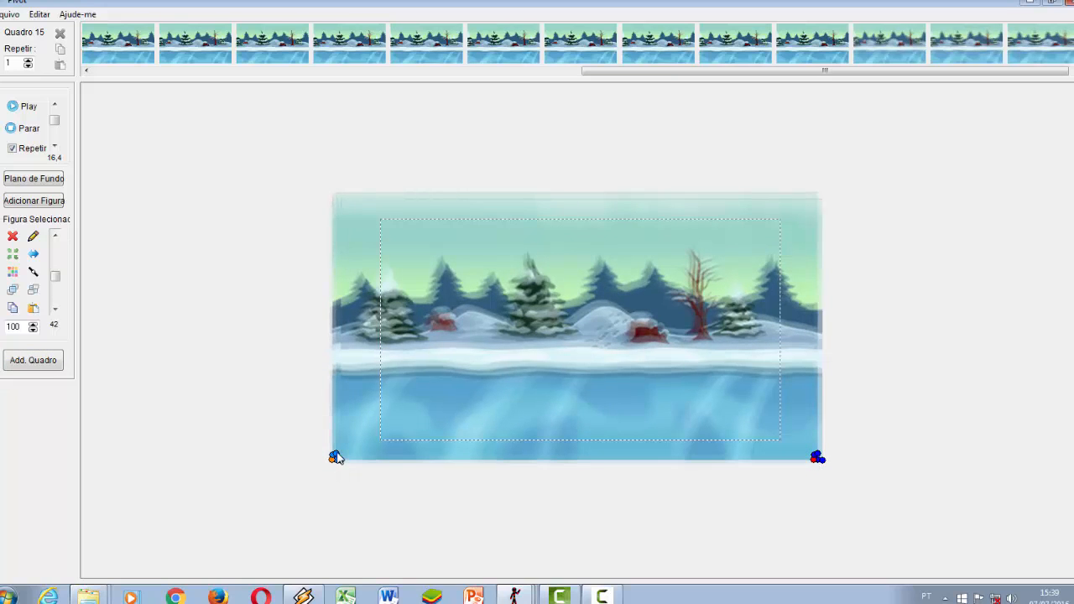
{"action": "left_click", "coordinate": [47, 366]}
Readjust the offsets of the blurred landscape copies to add frames 16 and 17.
{"action": "left_click_drag", "start_coordinate": [343, 462], "coordinate": [339, 462]}
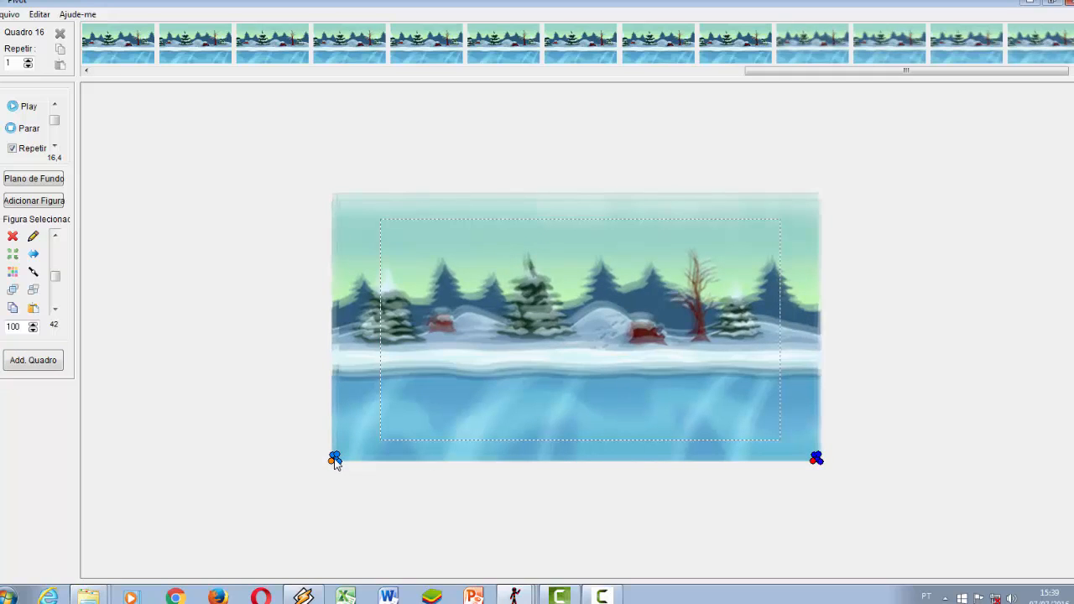
{"action": "left_click", "coordinate": [336, 455]}
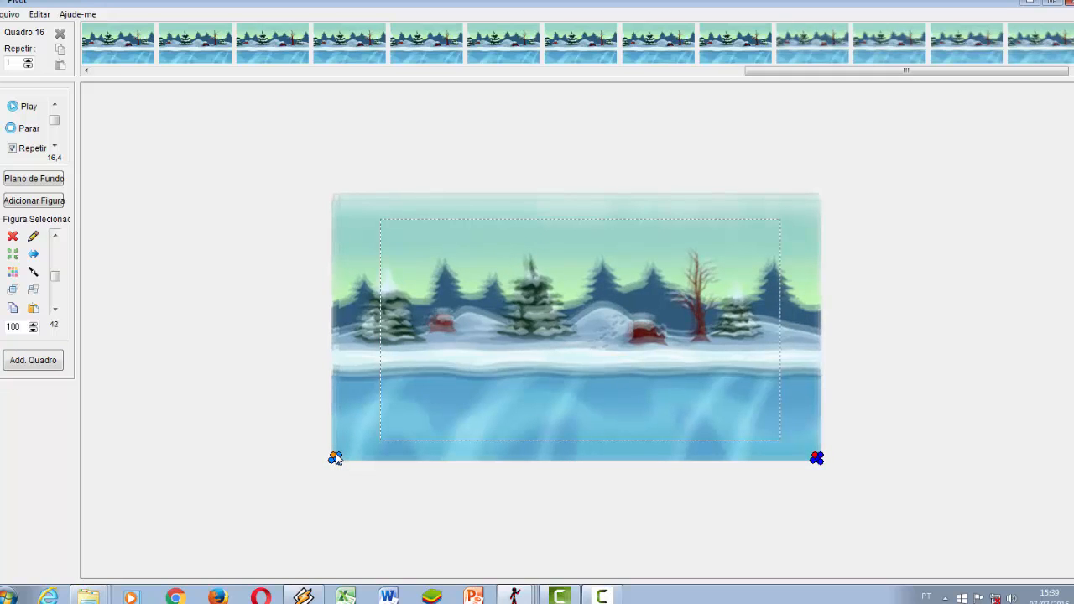
{"action": "left_click", "coordinate": [50, 362]}
{"action": "left_click", "coordinate": [336, 468]}
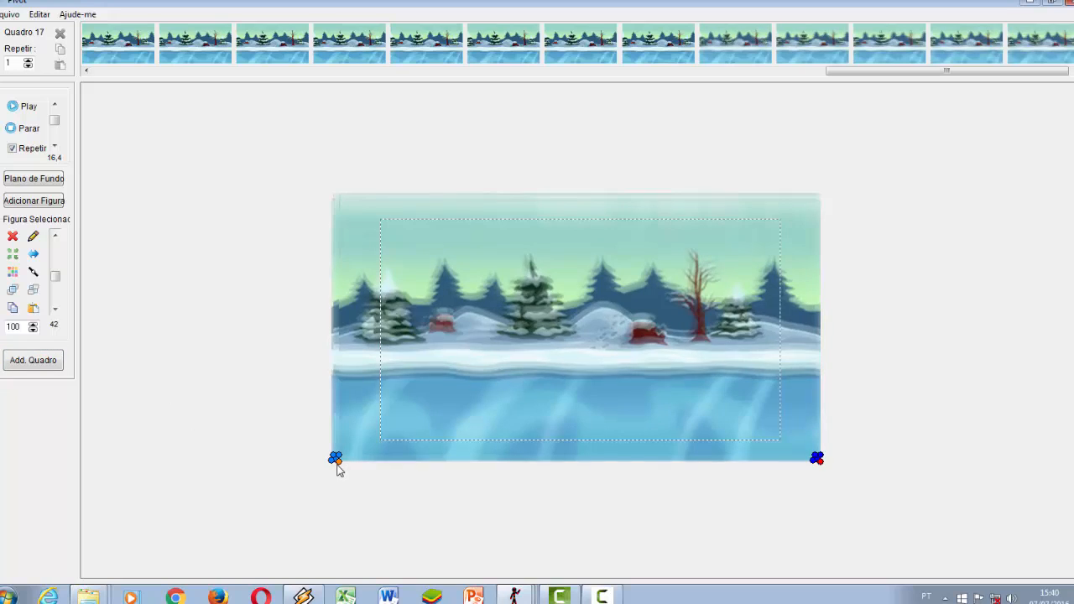
{"action": "left_click", "coordinate": [43, 360]}
Shift the blurred landscape copies slightly for frames 18 and 19, and play the animation.
{"action": "left_click", "coordinate": [334, 461]}
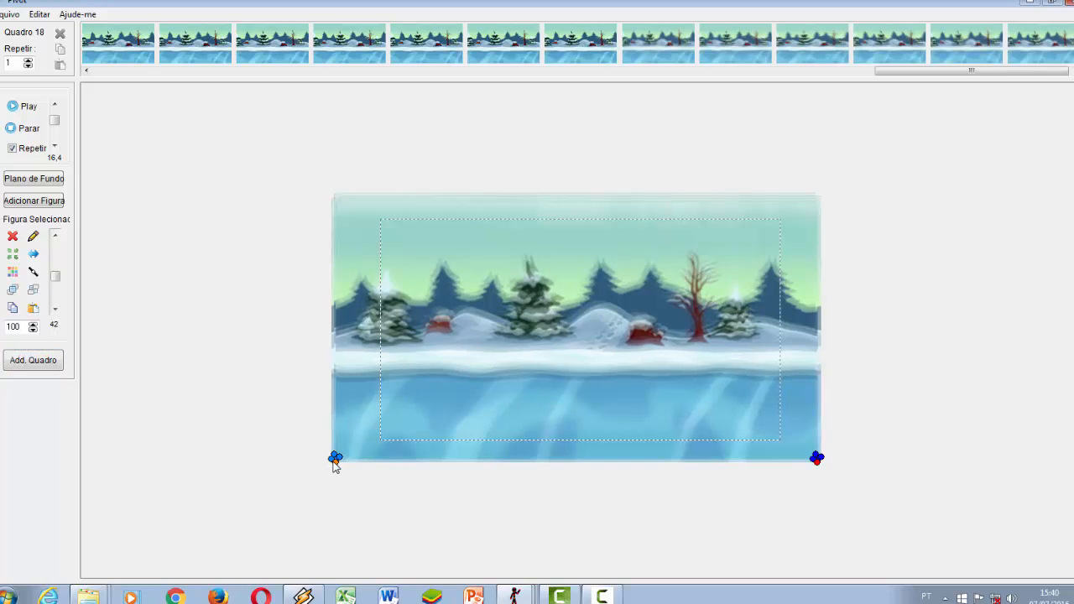
{"action": "left_click", "coordinate": [34, 360]}
{"action": "left_click", "coordinate": [336, 466]}
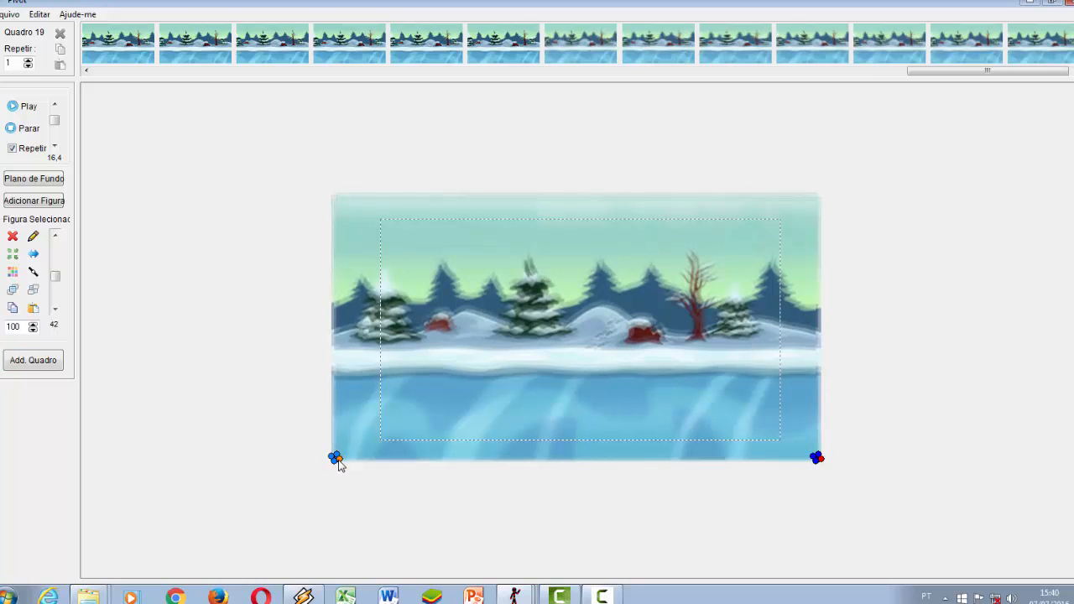
{"action": "left_click", "coordinate": [34, 360]}
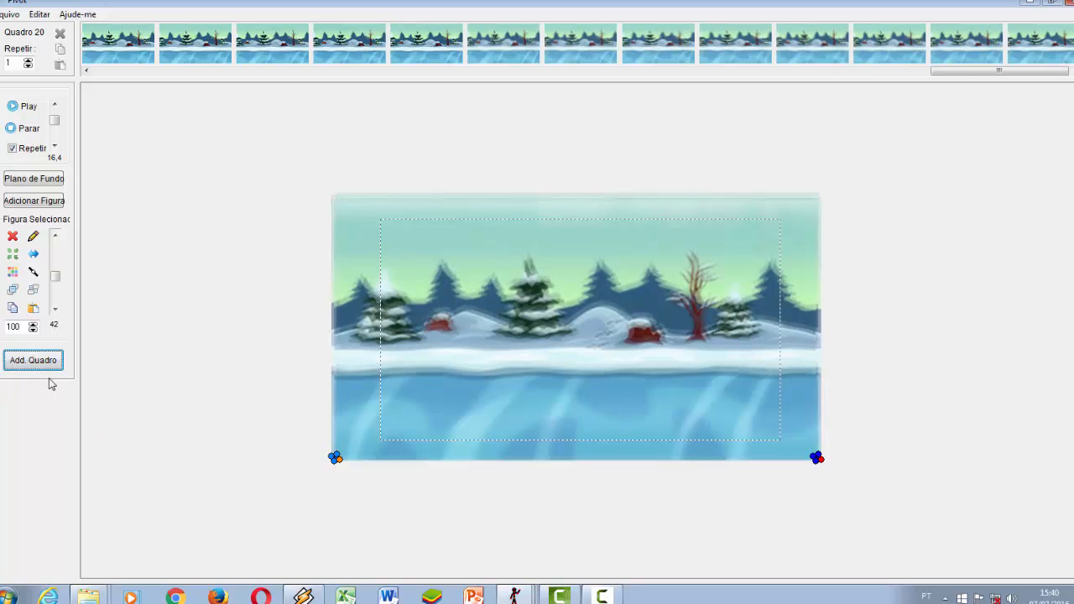
{"action": "left_click", "coordinate": [27, 107]}
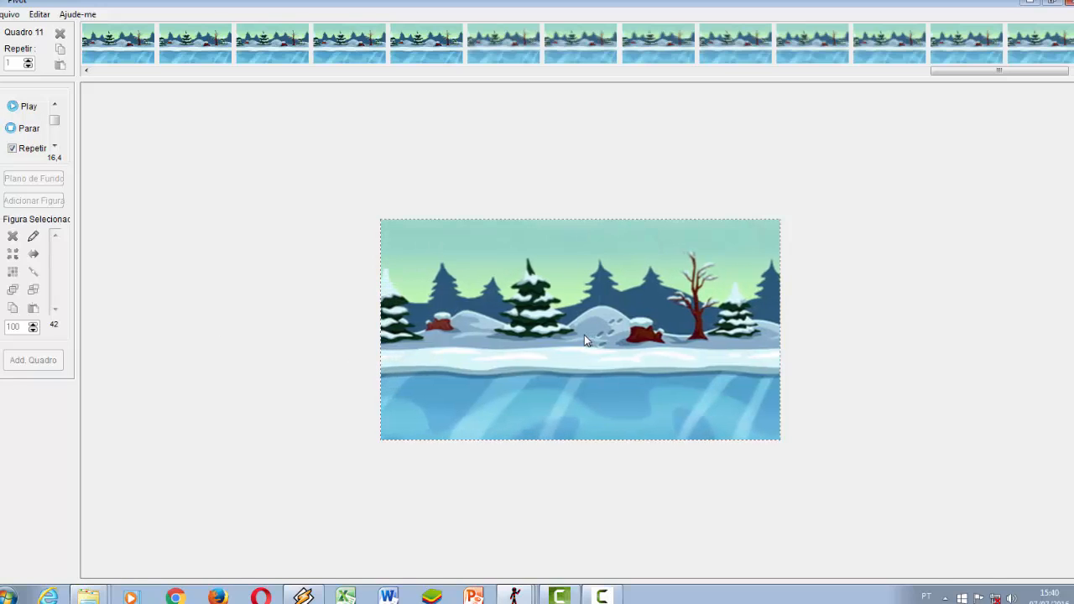
{"action": "left_click", "coordinate": [34, 132]}
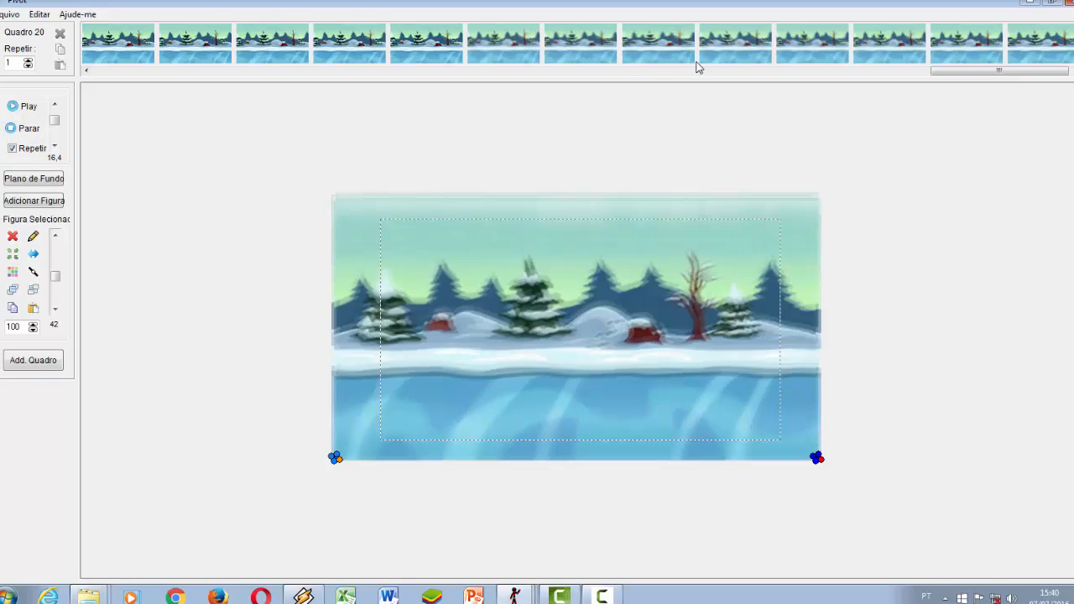
Step back and forth through blurred frames 12 to 19 to compare the copies' offsets, ending on frame 12.
{"action": "left_click", "coordinate": [644, 52]}
{"action": "key", "text": "Right"}
{"action": "key", "text": "Right"}
{"action": "key", "text": "Right"}
{"action": "key", "text": "Right"}
{"action": "key", "text": "Right"}
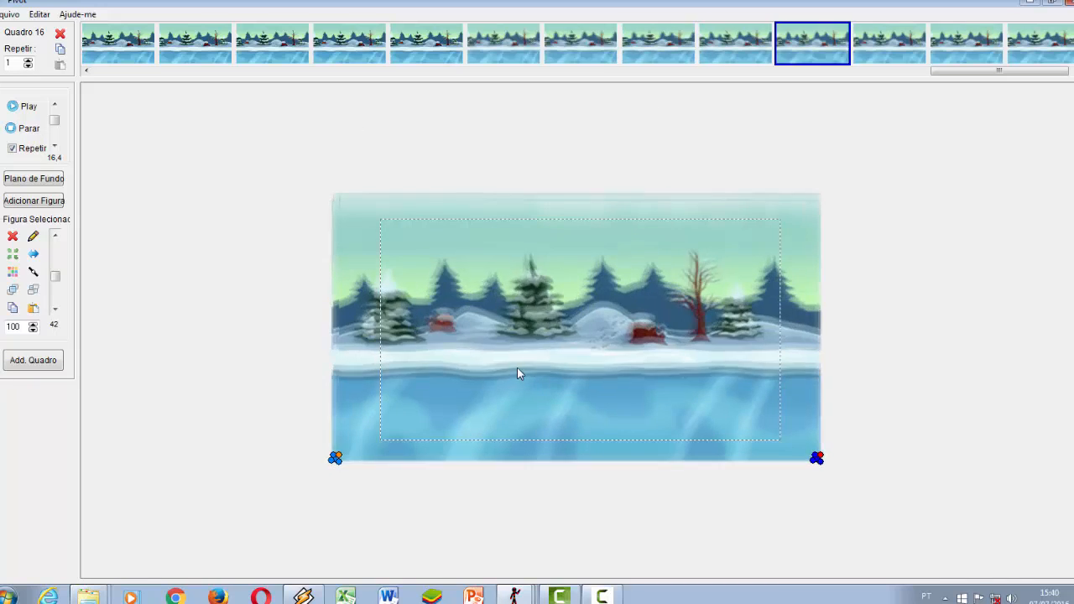
{"action": "key", "text": "Left"}
{"action": "key", "text": "Left"}
{"action": "key", "text": "Left"}
{"action": "key", "text": "Left"}
{"action": "key", "text": "Left"}
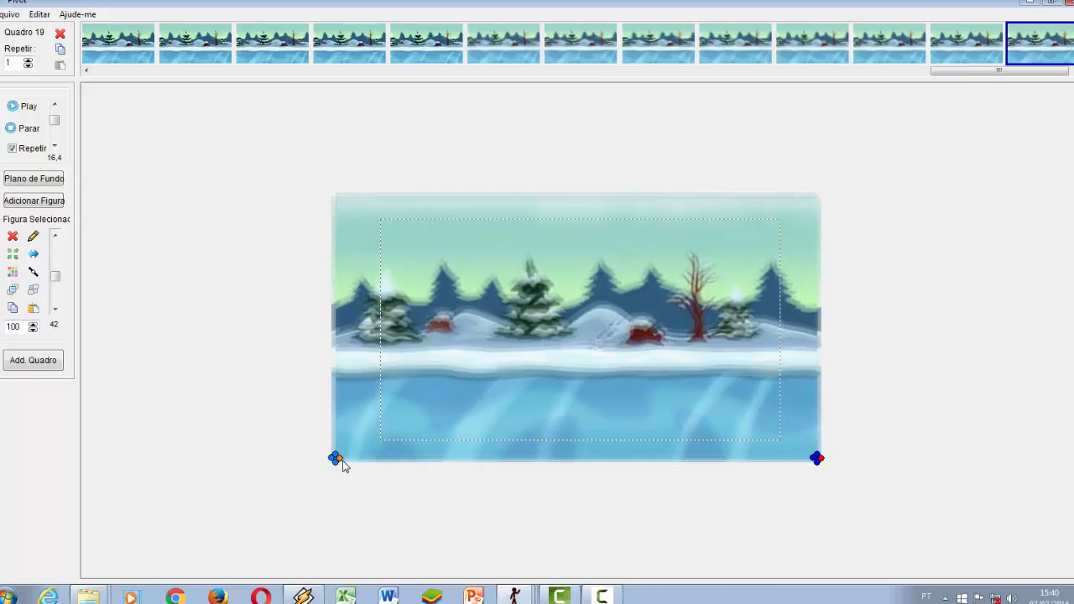
{"action": "key", "text": "Left"}
{"action": "key", "text": "Left"}
{"action": "key", "text": "Left"}
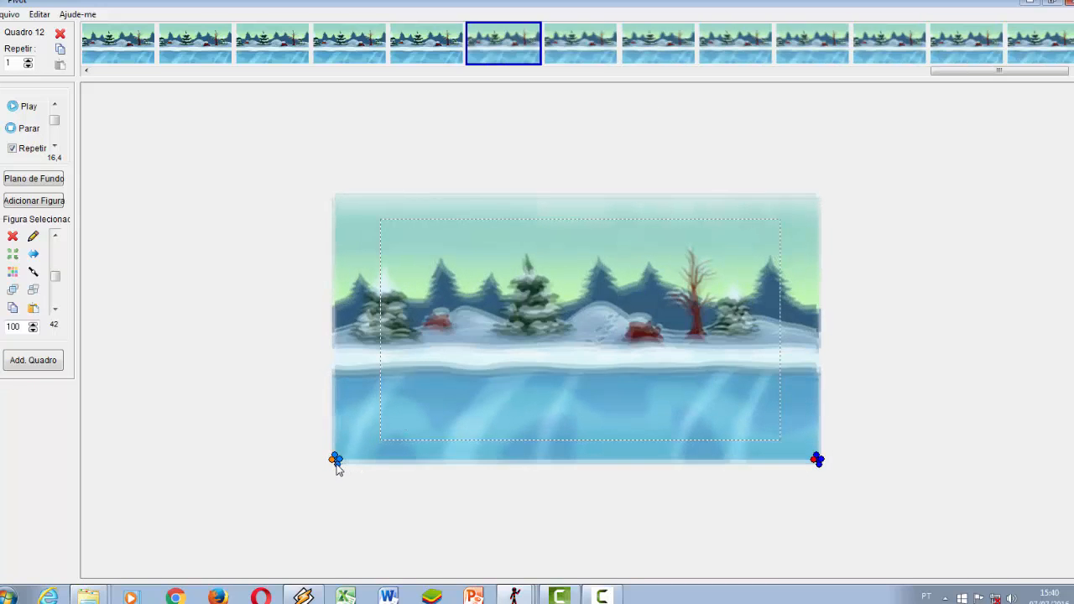
{"action": "key", "text": "Right"}
{"action": "key", "text": "Right"}
{"action": "key", "text": "Right"}
{"action": "key", "text": "Right"}
{"action": "key", "text": "Right"}
{"action": "key", "text": "Right"}
{"action": "key", "text": "Right"}
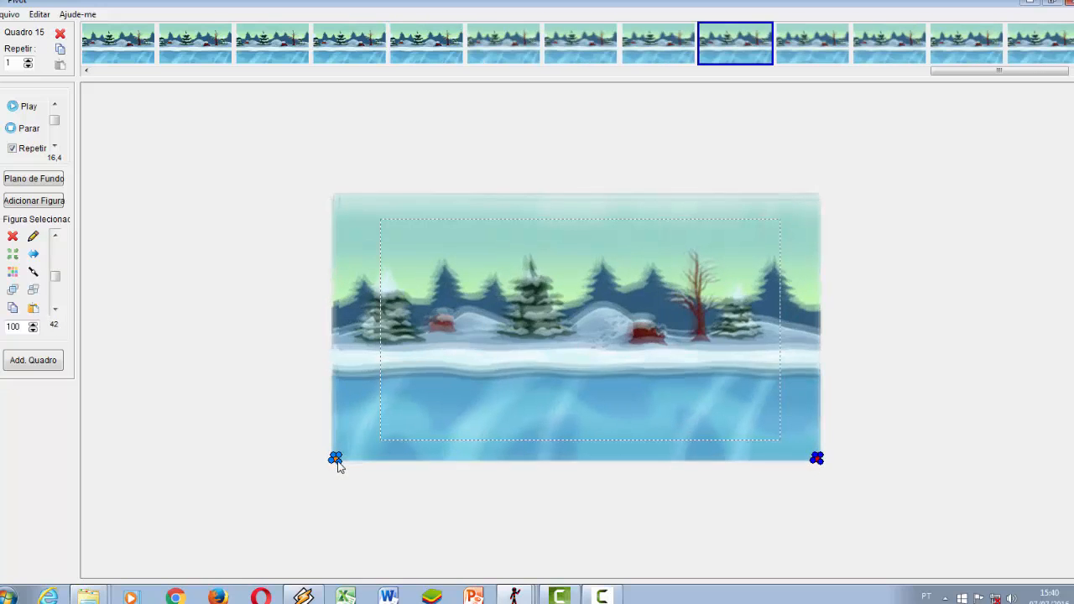
{"action": "key", "text": "Left"}
{"action": "key", "text": "Left"}
{"action": "key", "text": "Left"}
{"action": "key", "text": "Left"}
{"action": "key", "text": "Left"}
{"action": "key", "text": "Left"}
{"action": "key", "text": "Left"}
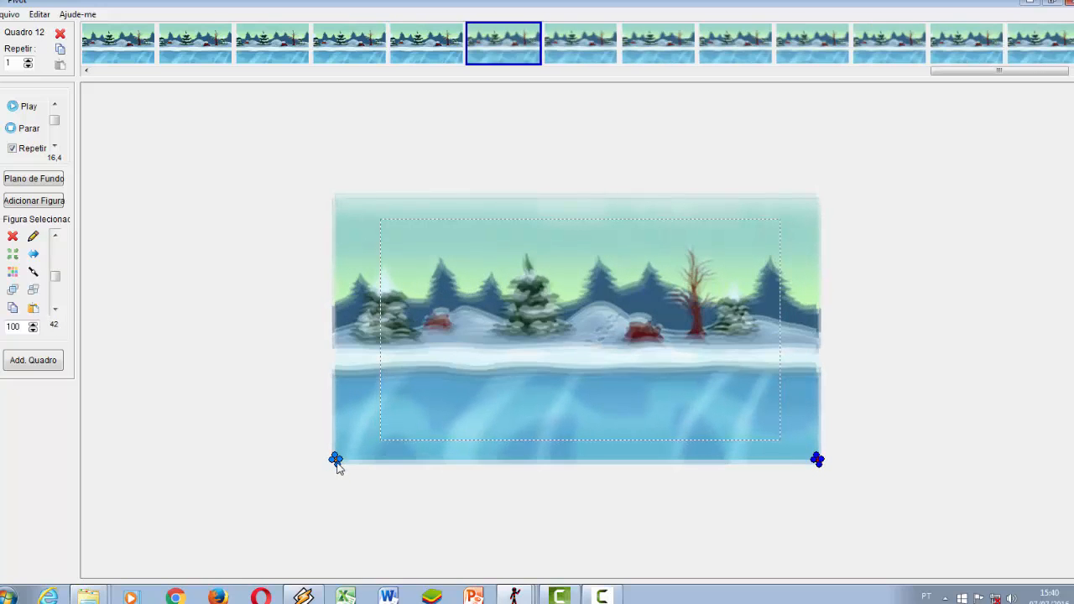
Try opacities of 9 and 82 on the overlapping landscape copies in frame 12, and return to frame 11.
{"action": "key", "text": "Right"}
{"action": "left_click", "coordinate": [335, 460]}
{"action": "left_click_drag", "start_coordinate": [55, 278], "coordinate": [58, 292]}
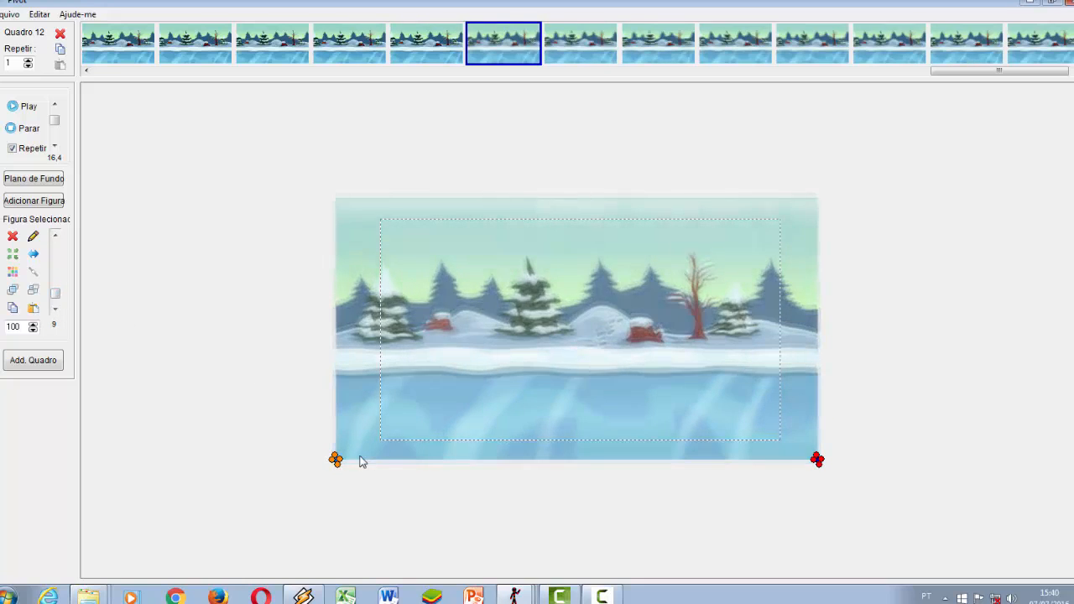
{"action": "left_click_drag", "start_coordinate": [55, 292], "coordinate": [57, 263]}
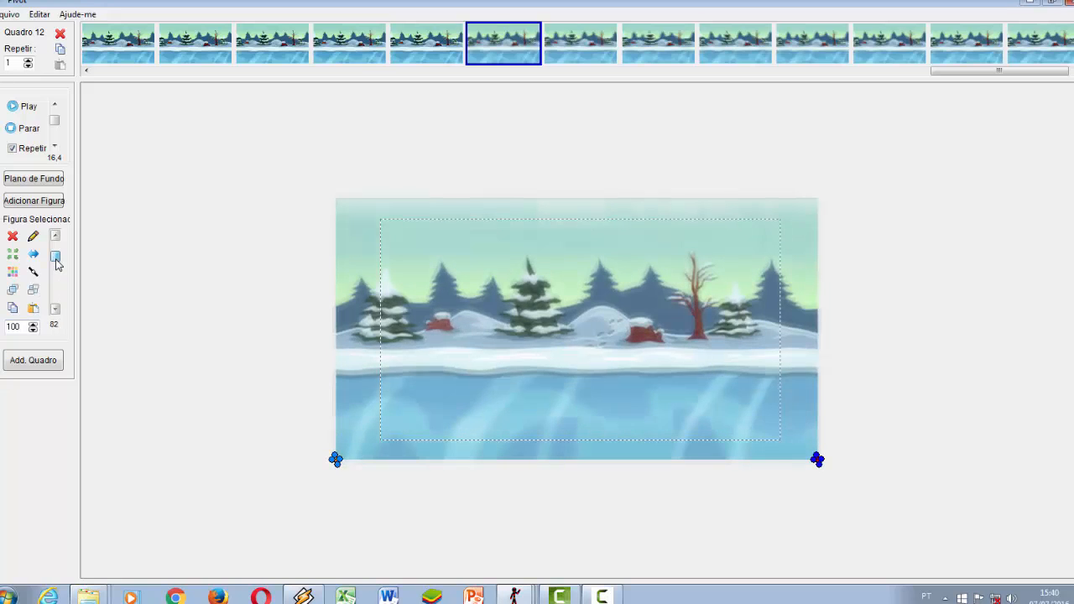
{"action": "left_click", "coordinate": [454, 55]}
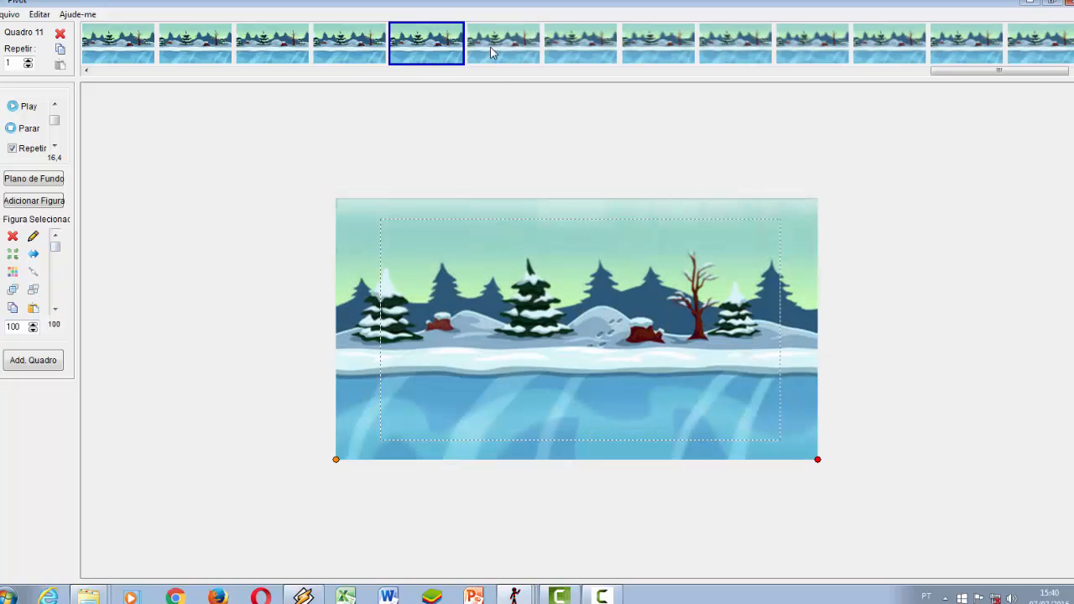
Adjust the opacity of the blurred landscape copies in frame 19, lowering one to 15, add the frame and play the animation.
{"action": "left_click", "coordinate": [534, 51]}
{"action": "left_click", "coordinate": [581, 48]}
{"action": "left_click", "coordinate": [1047, 49]}
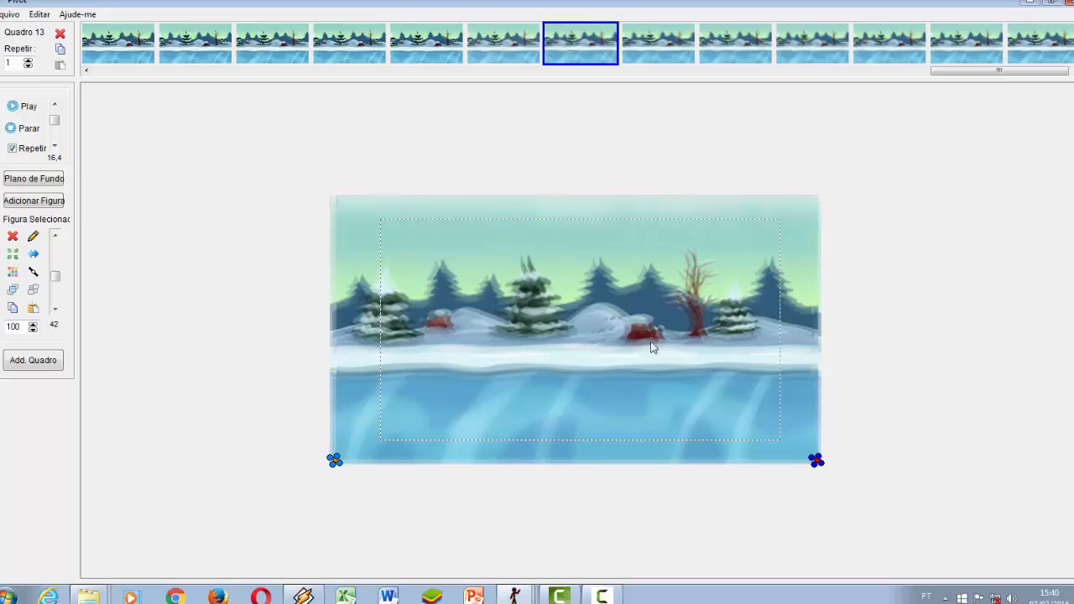
{"action": "left_click", "coordinate": [340, 459], "text": "ctrl"}
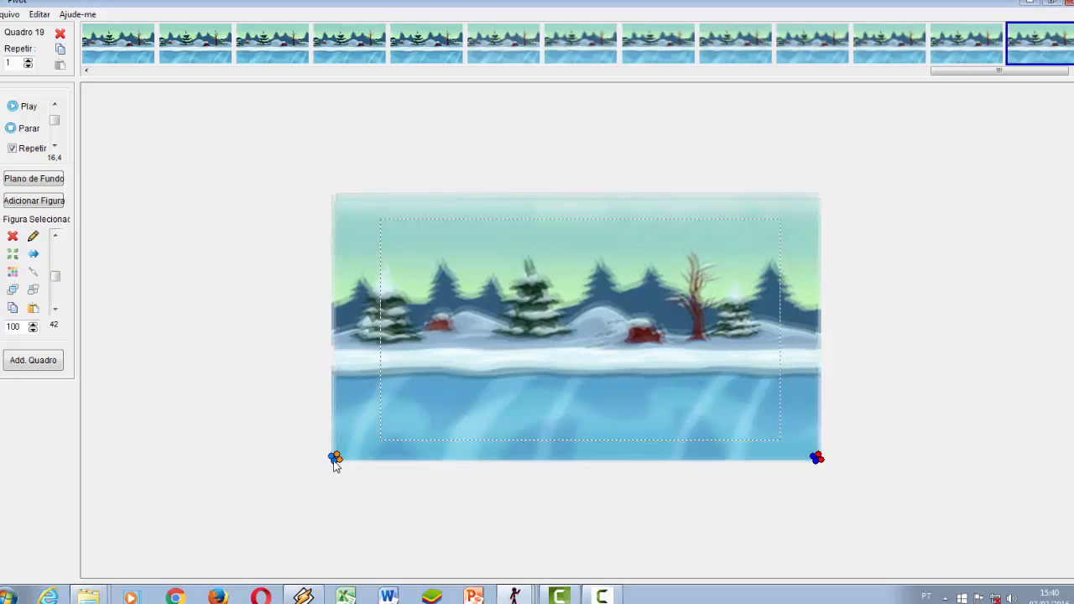
{"action": "left_click", "coordinate": [333, 457], "text": "ctrl"}
{"action": "left_click_drag", "start_coordinate": [56, 278], "coordinate": [56, 291]}
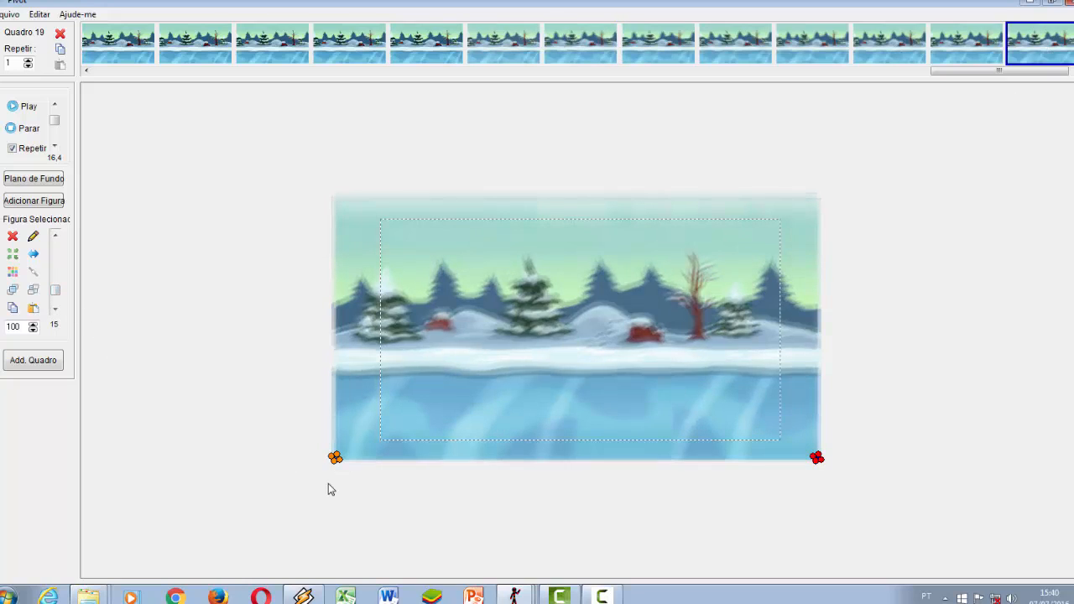
{"action": "left_click", "coordinate": [336, 460]}
{"action": "left_click_drag", "start_coordinate": [55, 290], "coordinate": [56, 266]}
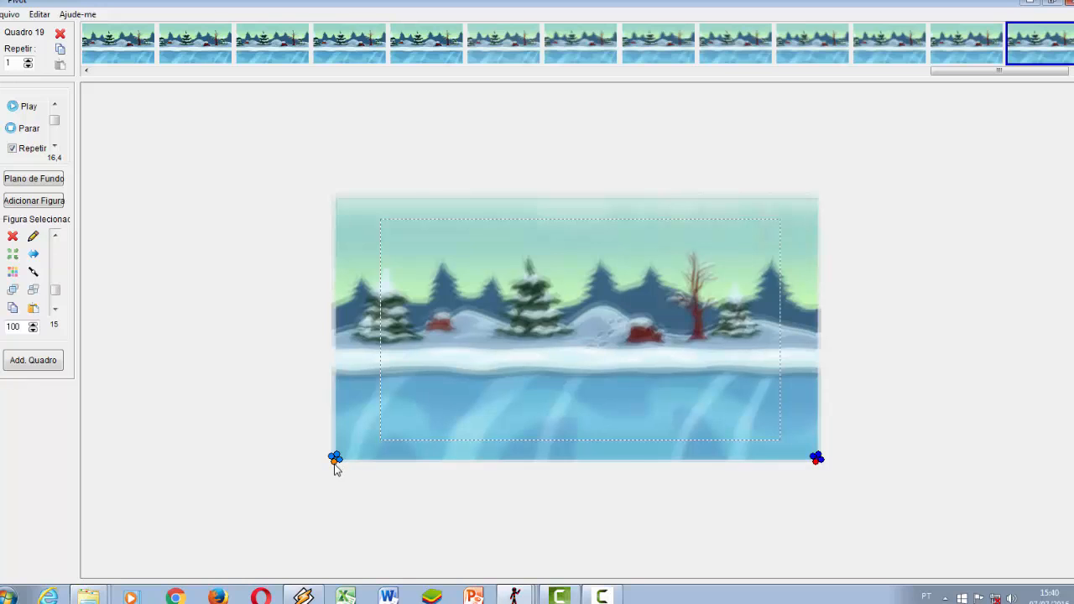
{"action": "left_click", "coordinate": [38, 361]}
{"action": "left_click", "coordinate": [33, 106]}
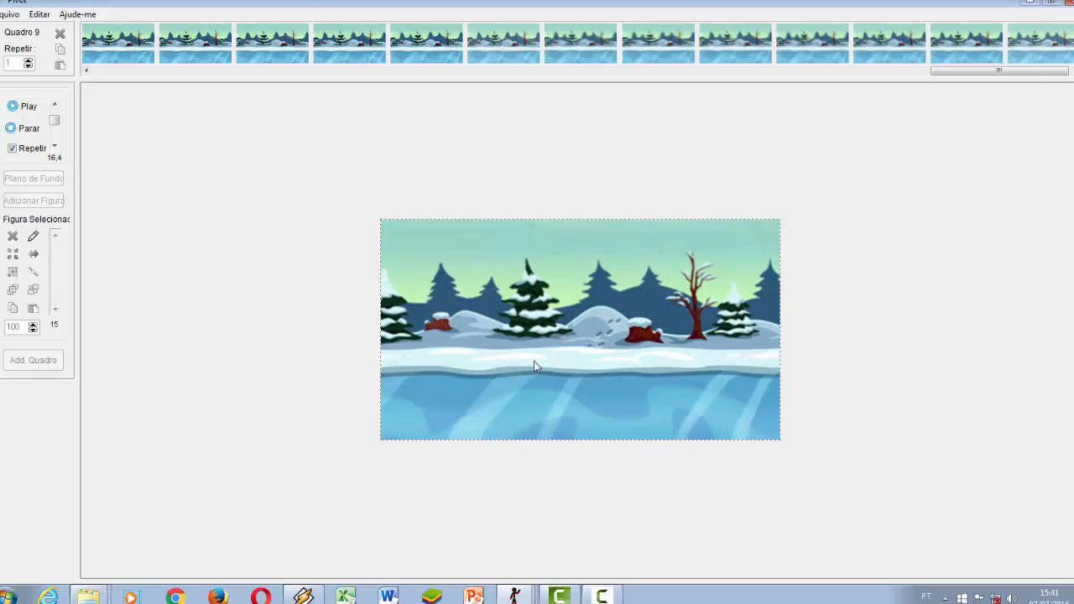
Switch to the stick-figure fight animation and step through its frames to the black figure's glow build-up around frame 62.
{"action": "mouse_move", "coordinate": [514, 594]}
{"action": "left_click", "coordinate": [512, 520]}
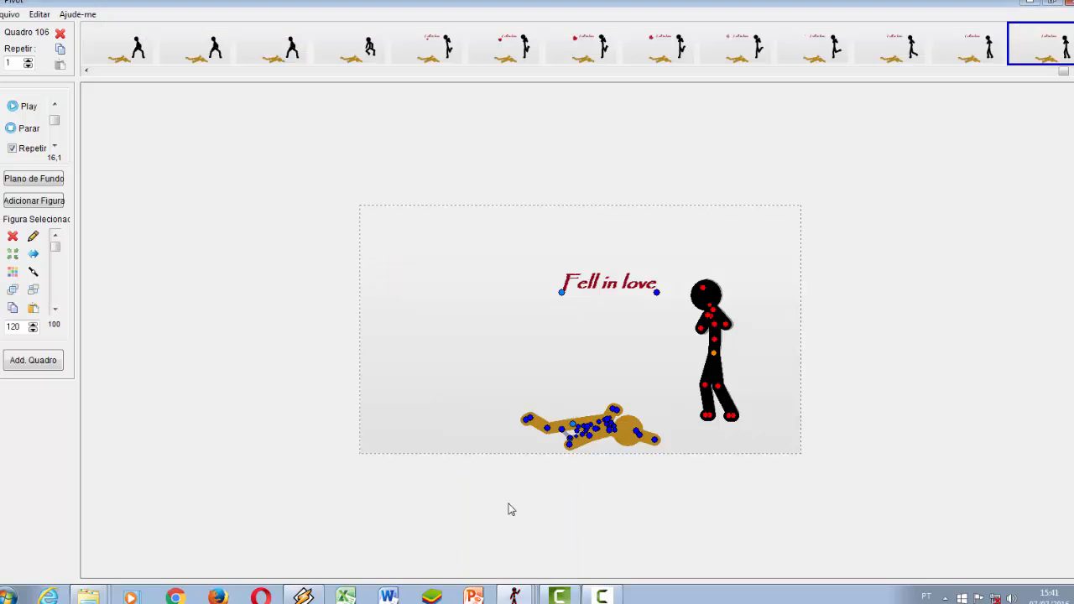
{"action": "left_click_drag", "start_coordinate": [1064, 75], "coordinate": [451, 55]}
{"action": "left_click", "coordinate": [502, 52]}
{"action": "key", "text": "Right"}
{"action": "key", "text": "Right"}
{"action": "key", "text": "Right"}
{"action": "key", "text": "Right"}
{"action": "key", "text": "Right"}
{"action": "key", "text": "Right"}
{"action": "key", "text": "Right"}
{"action": "key", "text": "Right"}
{"action": "key", "text": "Right"}
{"action": "key", "text": "Right"}
{"action": "key", "text": "Right"}
{"action": "key", "text": "Right"}
{"action": "key", "text": "Right"}
{"action": "key", "text": "Right"}
{"action": "key", "text": "Right"}
{"action": "key", "text": "Right"}
{"action": "key", "text": "Right"}
{"action": "key", "text": "Right"}
{"action": "key", "text": "Right"}
{"action": "key", "text": "Right"}
{"action": "key", "text": "Right"}
{"action": "key", "text": "Left"}
{"action": "key", "text": "Left"}
{"action": "key", "text": "Left"}
{"action": "key", "text": "Left"}
{"action": "key", "text": "Right"}
{"action": "key", "text": "Right"}
{"action": "key", "text": "Right"}
{"action": "key", "text": "Left"}
{"action": "key", "text": "Left"}
{"action": "key", "text": "Left"}
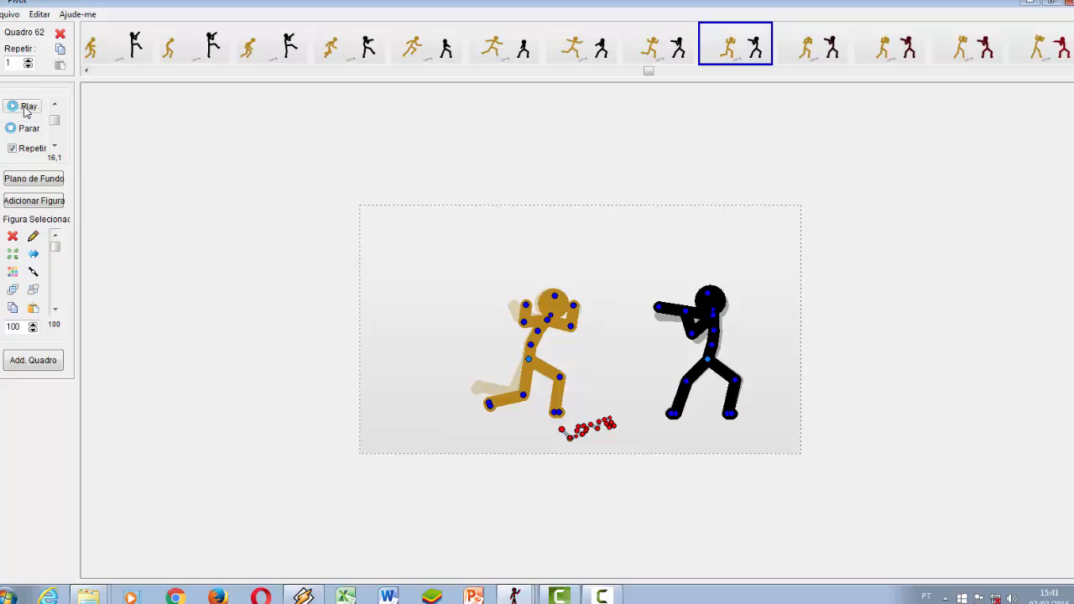
Play and stop at frame 63, pull the faint red glow copies off the black figure to show them, and restore the frame.
{"action": "left_click", "coordinate": [26, 108]}
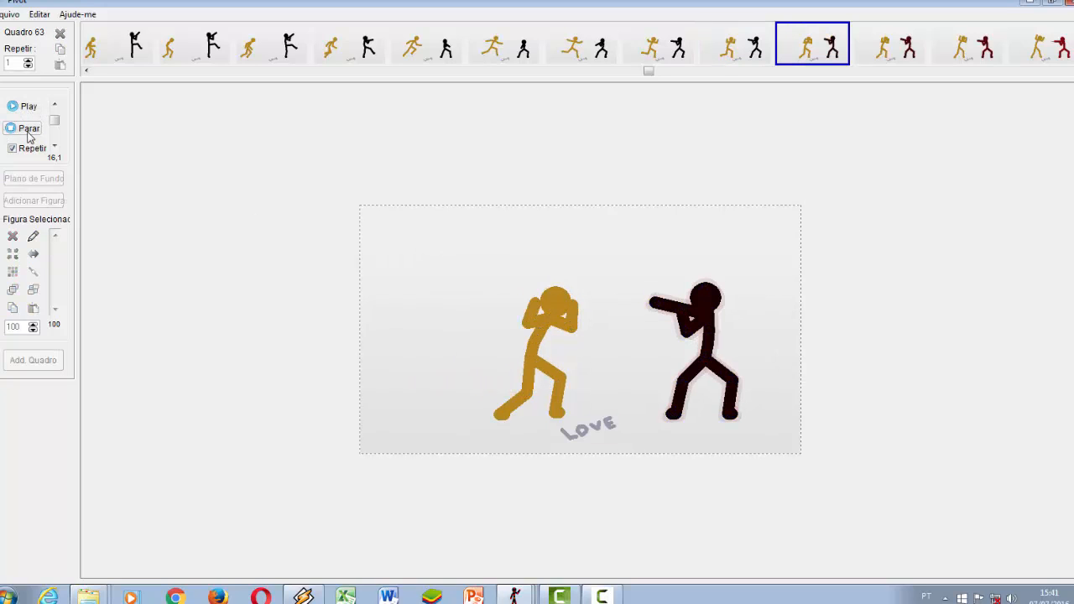
{"action": "left_click", "coordinate": [29, 131]}
{"action": "left_click", "coordinate": [704, 361]}
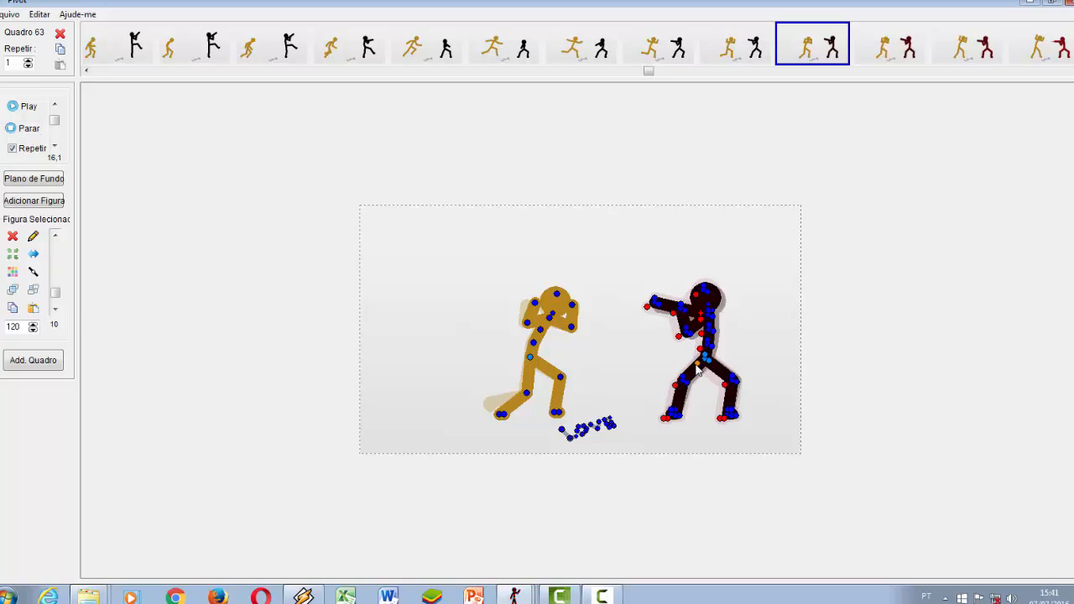
{"action": "left_click_drag", "start_coordinate": [704, 357], "coordinate": [705, 345]}
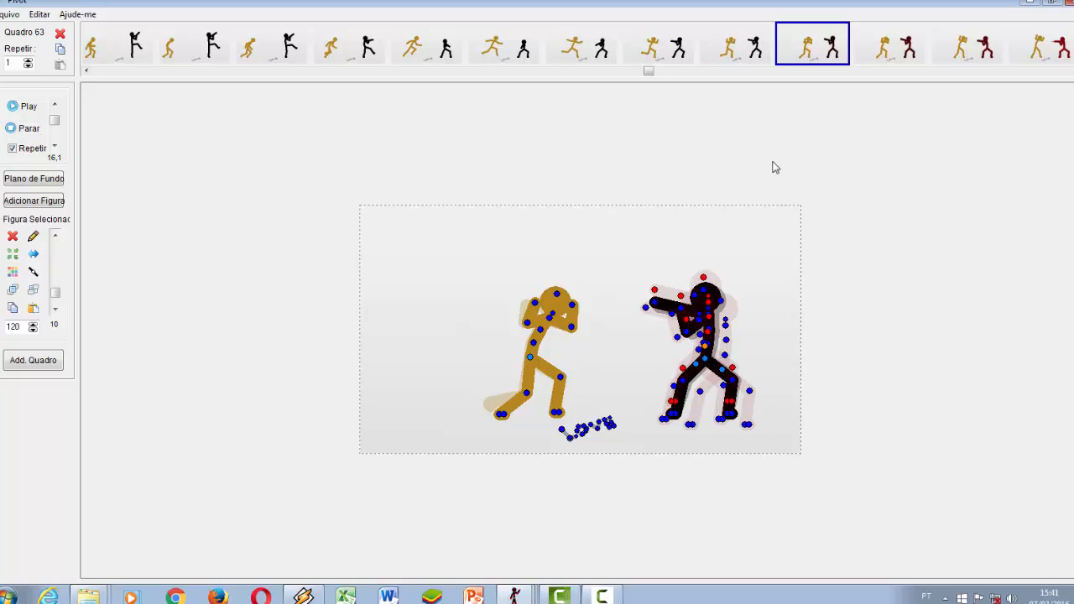
{"action": "left_click", "coordinate": [799, 55]}
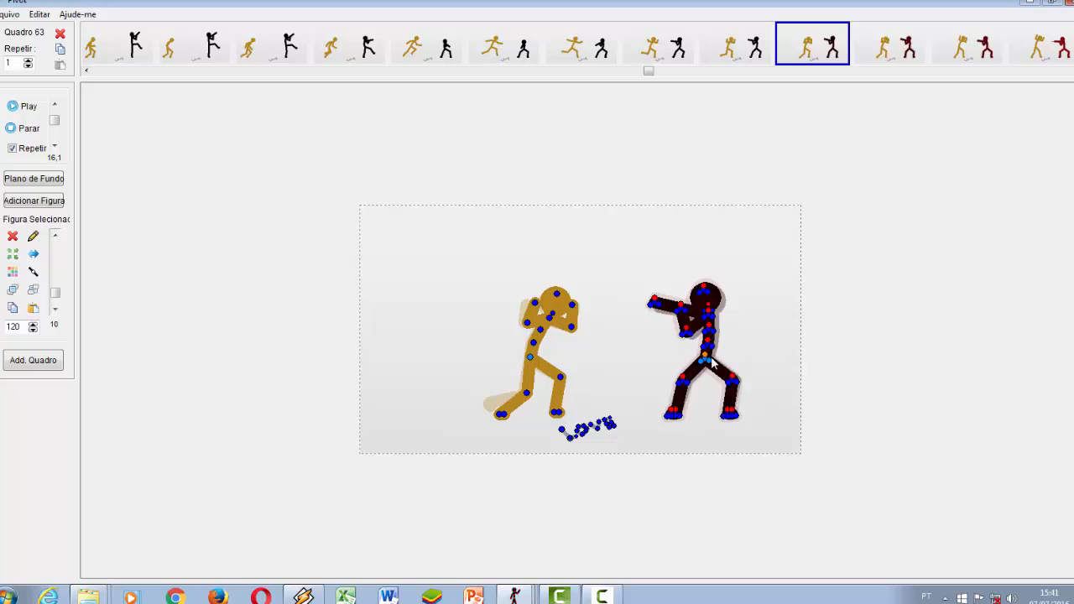
Step back and forth through frames 62 to 66 to compare how the figure's red glow intensifies.
{"action": "key", "text": "Right"}
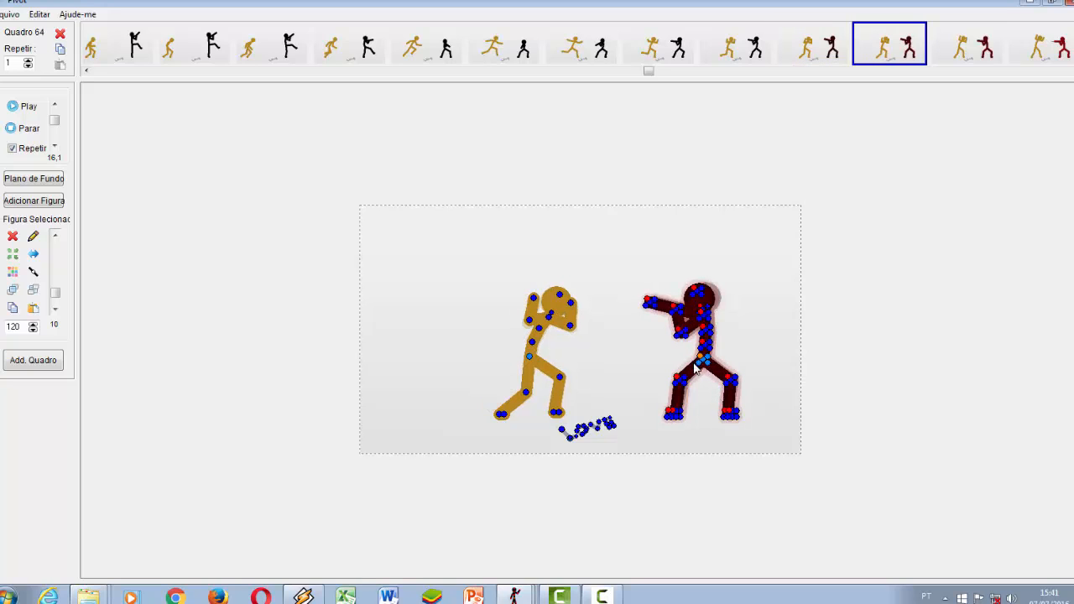
{"action": "key", "text": "Right"}
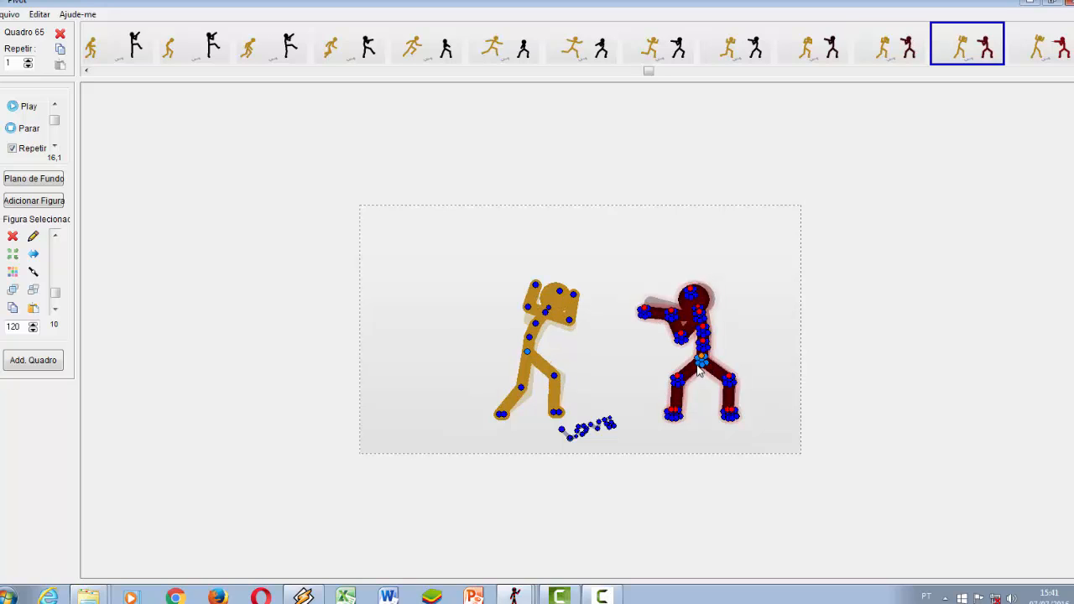
{"action": "key", "text": "Right"}
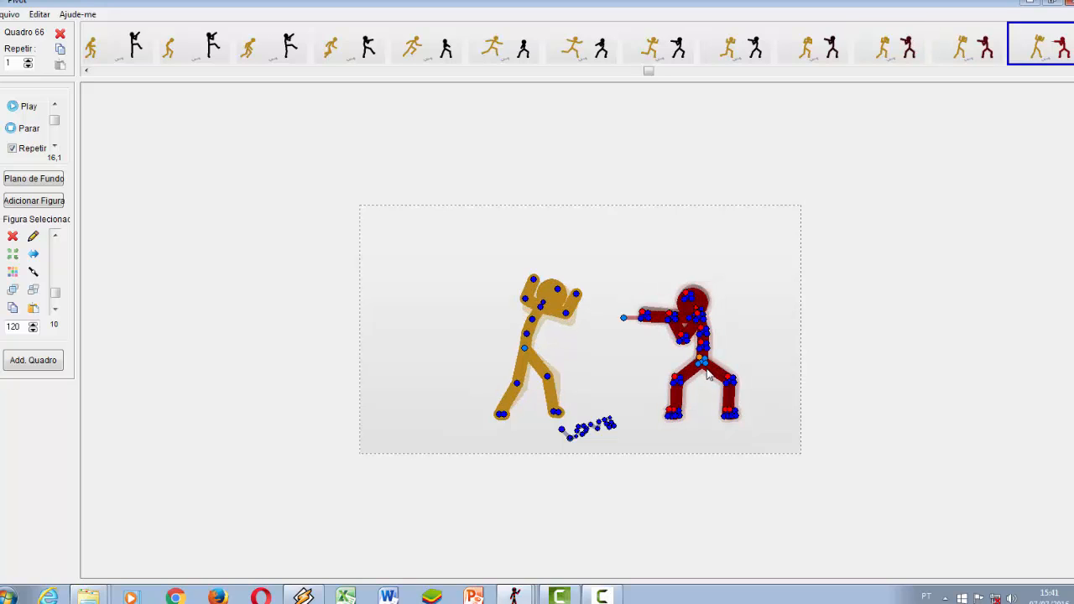
{"action": "key", "text": "Left"}
{"action": "key", "text": "Left"}
{"action": "key", "text": "Left"}
{"action": "key", "text": "Left"}
{"action": "key", "text": "Right"}
{"action": "key", "text": "Right"}
{"action": "key", "text": "Right"}
Pull the solid red figure and its faint glow copies apart in frame 66 to expose the layers, and restore the frame.
{"action": "left_click", "coordinate": [700, 361]}
{"action": "key", "text": "Right"}
{"action": "left_click_drag", "start_coordinate": [707, 362], "coordinate": [979, 316]}
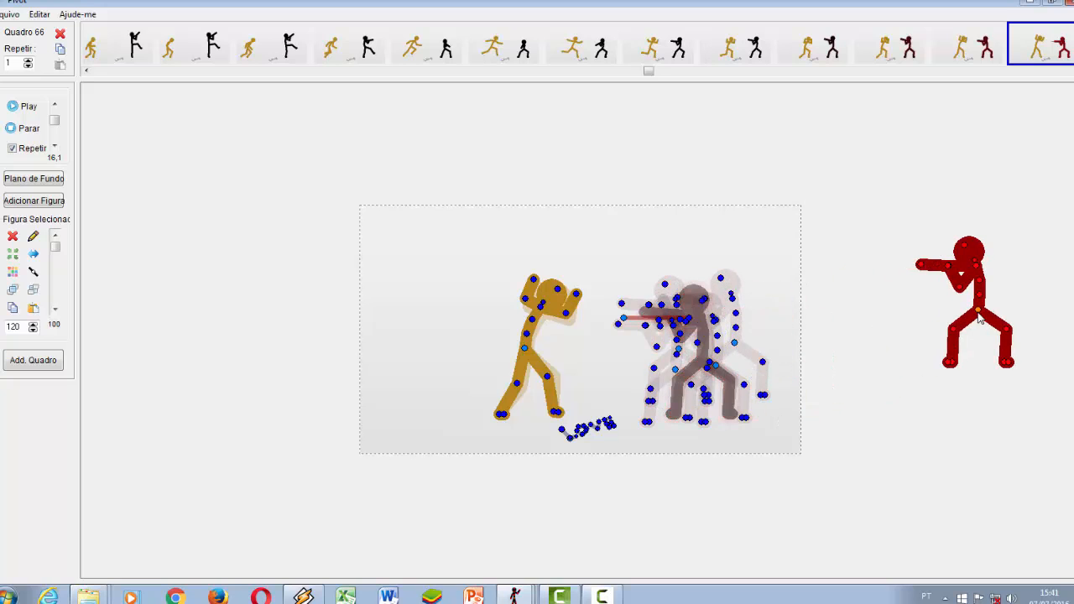
{"action": "left_click", "coordinate": [1055, 54]}
Replay the fight animation, and step repeatedly through the frames leading to frame 66 to examine the colour and glow transition.
{"action": "left_click", "coordinate": [109, 45]}
{"action": "left_click", "coordinate": [24, 111]}
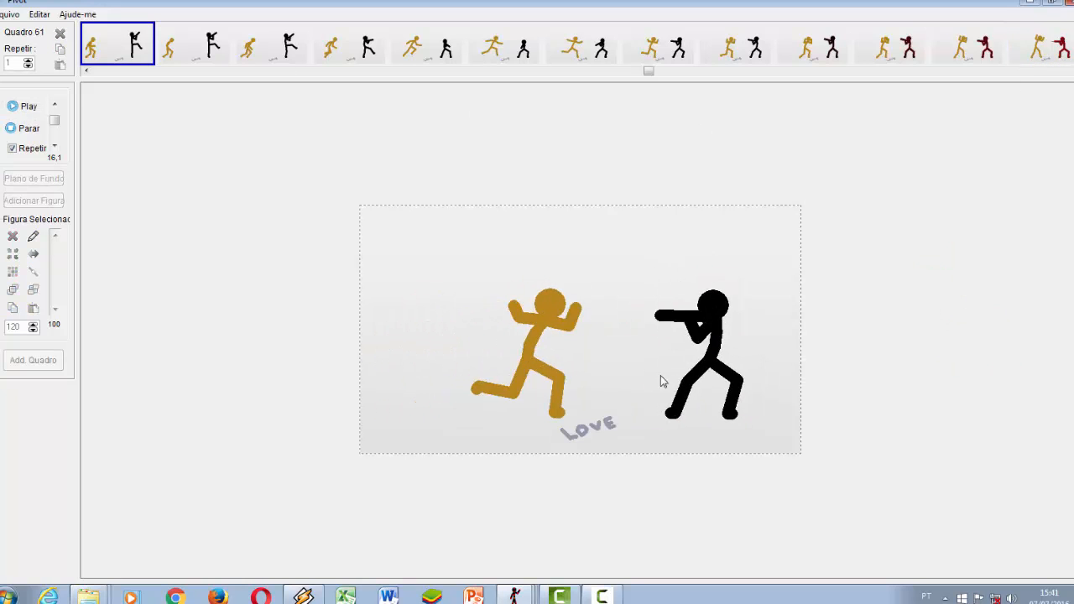
{"action": "left_click", "coordinate": [842, 51]}
{"action": "key", "text": "Right"}
{"action": "key", "text": "Right"}
{"action": "key", "text": "Right"}
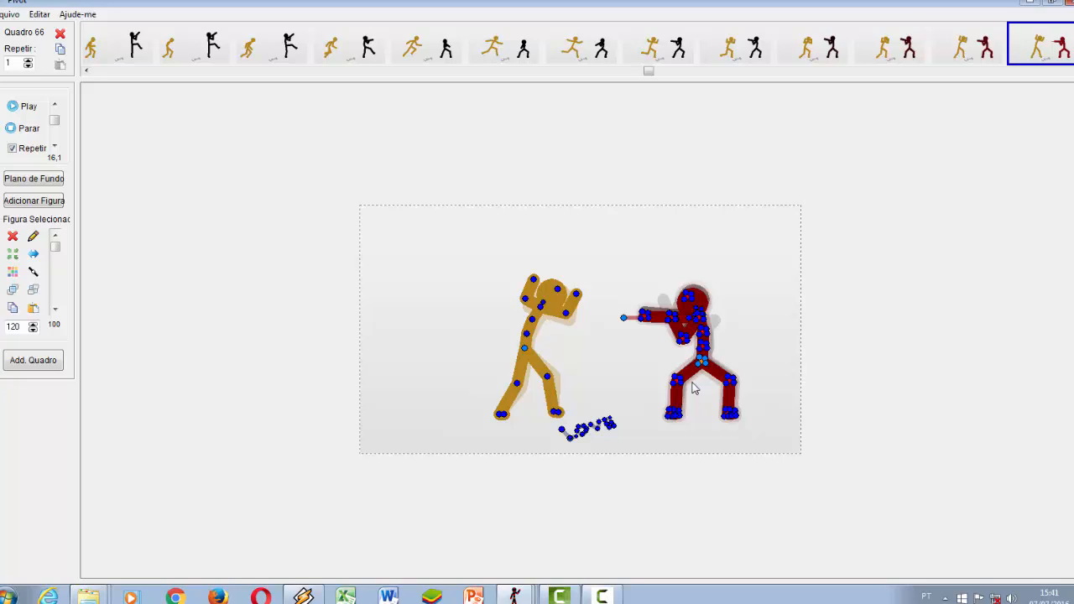
{"action": "key", "text": "Left"}
{"action": "key", "text": "Left"}
{"action": "key", "text": "Left"}
{"action": "key", "text": "Left"}
{"action": "key", "text": "Left"}
{"action": "key", "text": "Left"}
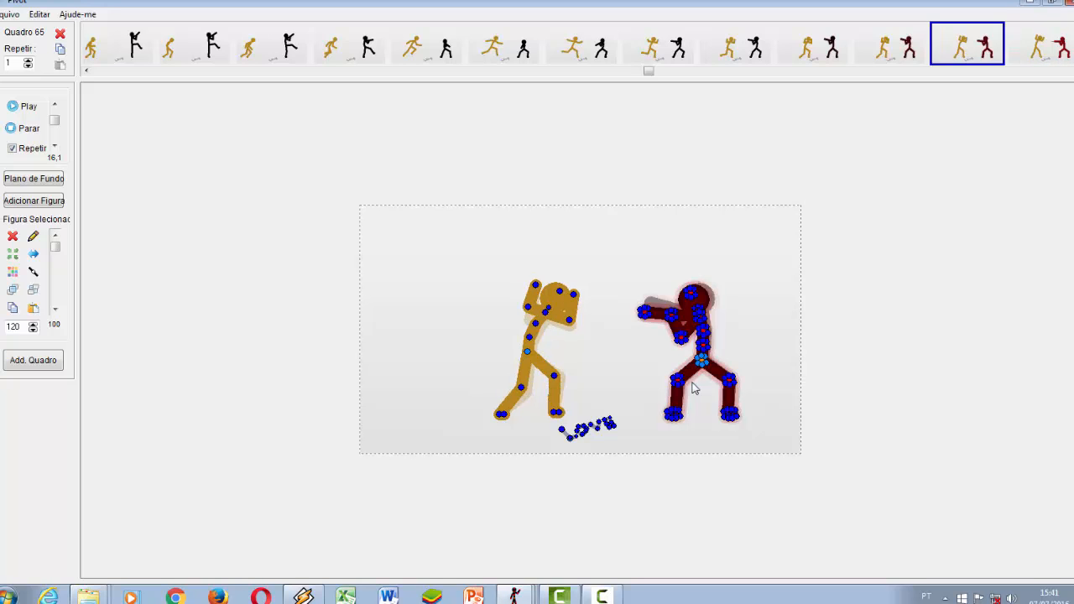
{"action": "key", "text": "Right"}
{"action": "key", "text": "Right"}
{"action": "key", "text": "Right"}
{"action": "key", "text": "Right"}
{"action": "key", "text": "Right"}
Separate one faint glow copy and the solid red figure from the layered black figure in frame 66.
{"action": "left_click", "coordinate": [701, 359]}
{"action": "left_click", "coordinate": [701, 359]}
{"action": "left_click", "coordinate": [703, 359]}
{"action": "left_click", "coordinate": [704, 357]}
{"action": "key", "text": "Right"}
{"action": "left_click_drag", "start_coordinate": [704, 362], "coordinate": [646, 385]}
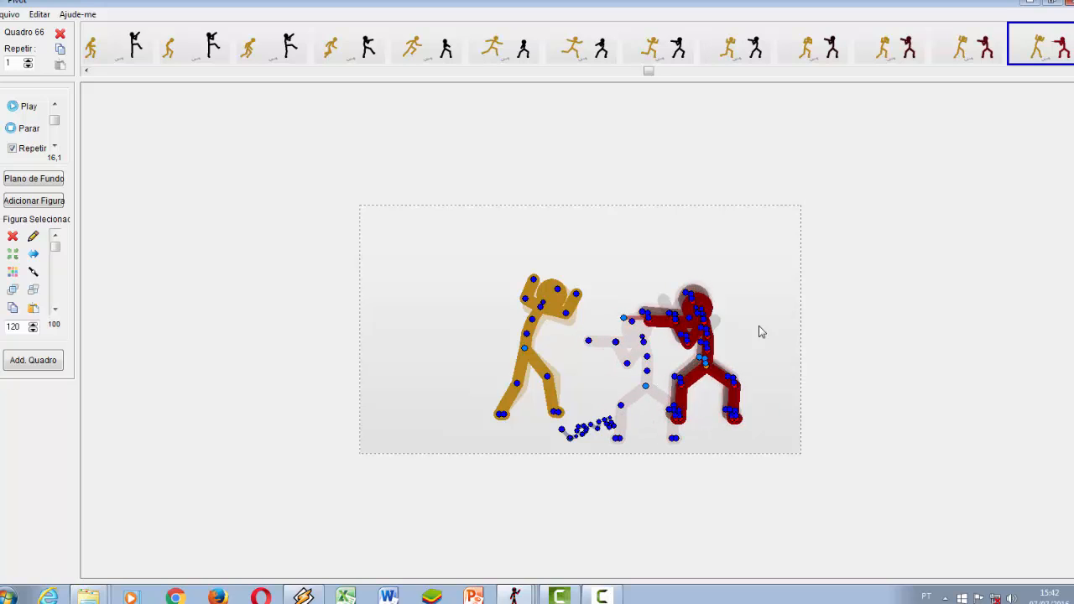
{"action": "left_click_drag", "start_coordinate": [720, 365], "coordinate": [764, 320]}
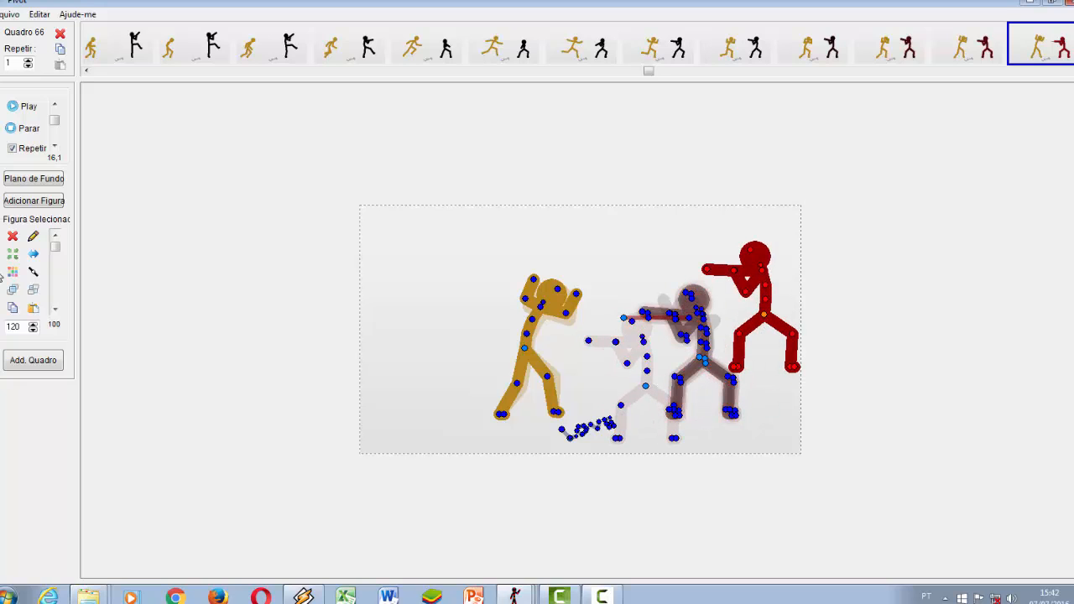
Check the colour settings of the separated solid red figure in frame 66, keeping its dark red.
{"action": "left_click", "coordinate": [12, 271]}
{"action": "left_click", "coordinate": [579, 316]}
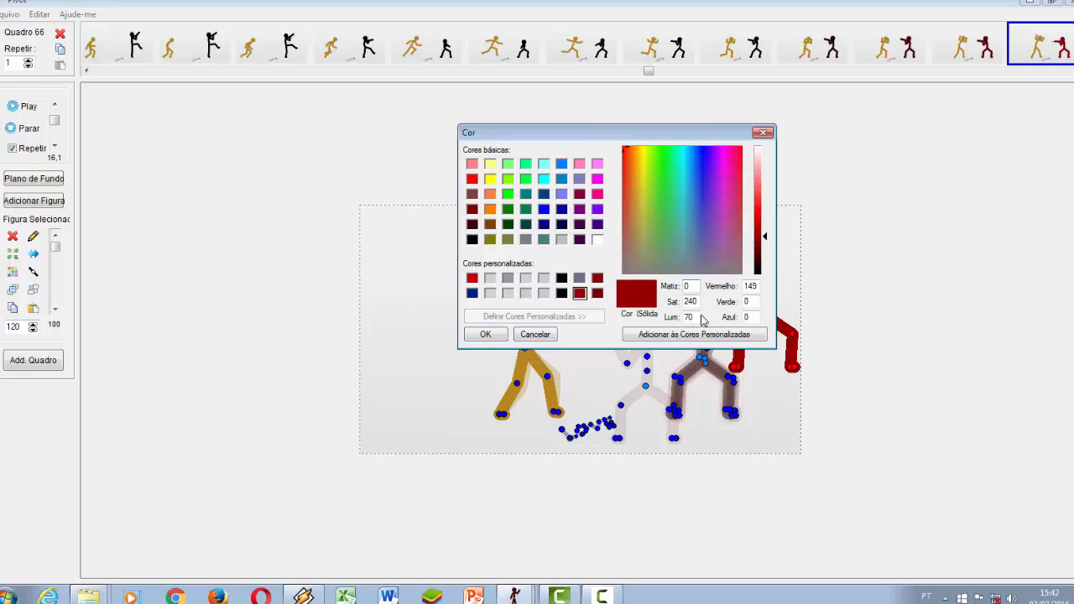
{"action": "left_click", "coordinate": [485, 334]}
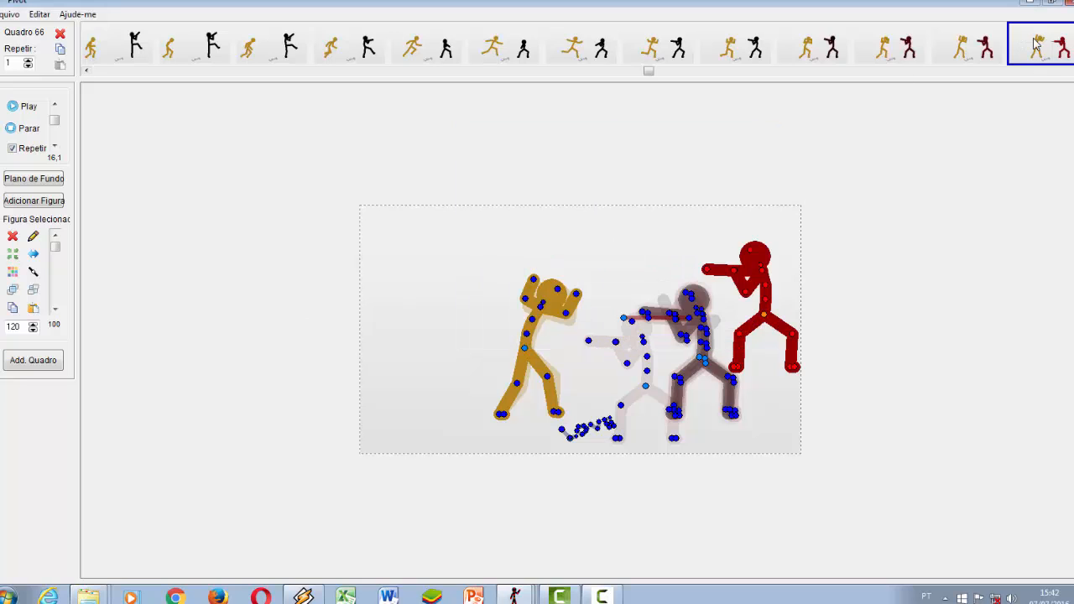
Inspect the colour of a glow copy in frame 63 without changing it, and replay the animation.
{"action": "left_click", "coordinate": [591, 57]}
{"action": "left_click", "coordinate": [719, 55]}
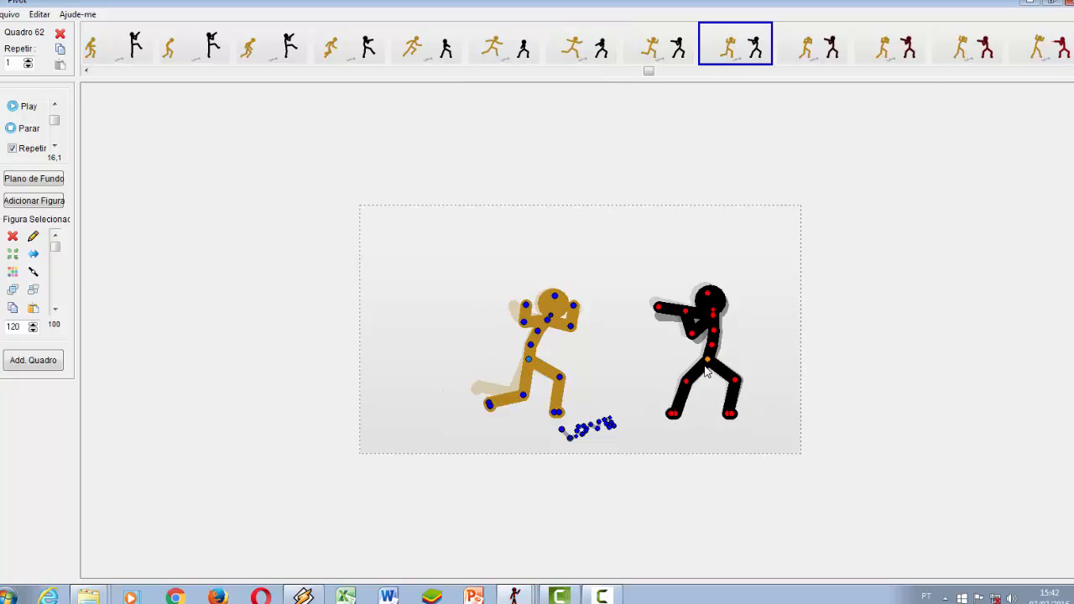
{"action": "left_click", "coordinate": [819, 47]}
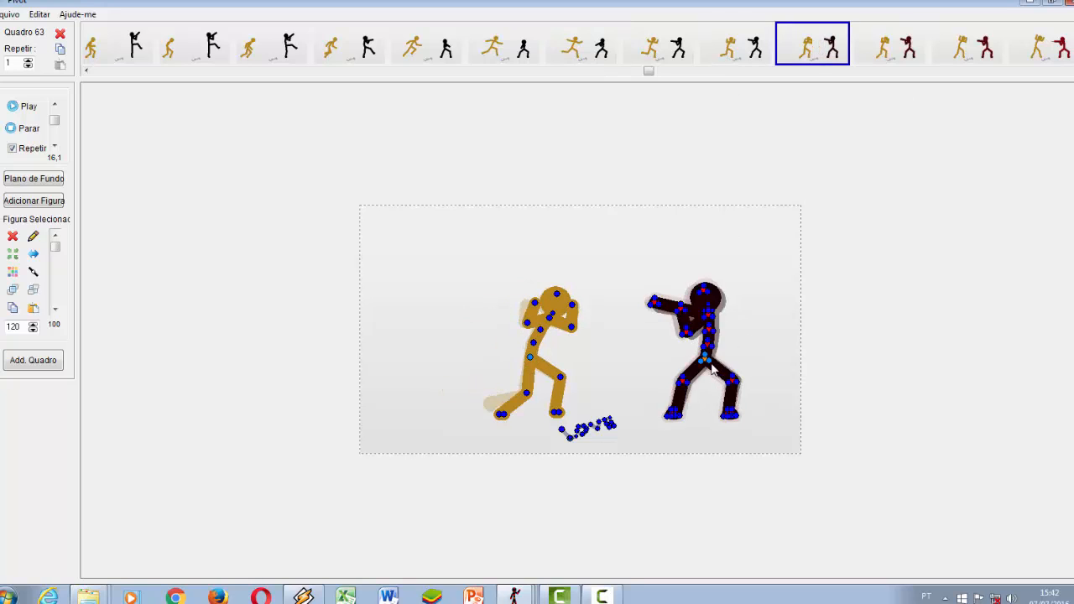
{"action": "left_click", "coordinate": [13, 272]}
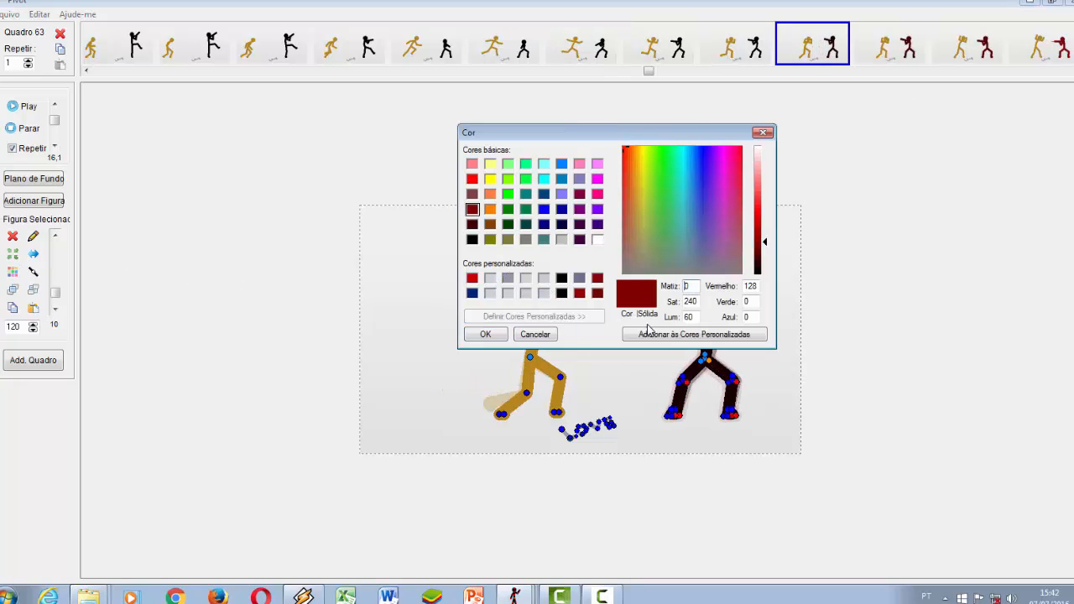
{"action": "left_click", "coordinate": [535, 335]}
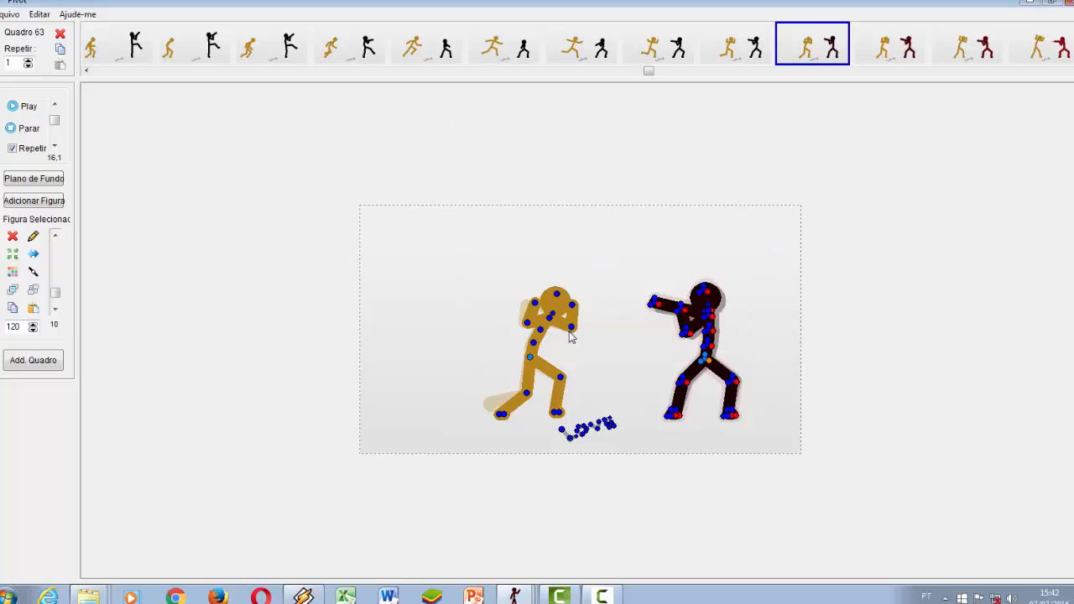
{"action": "left_click", "coordinate": [14, 107]}
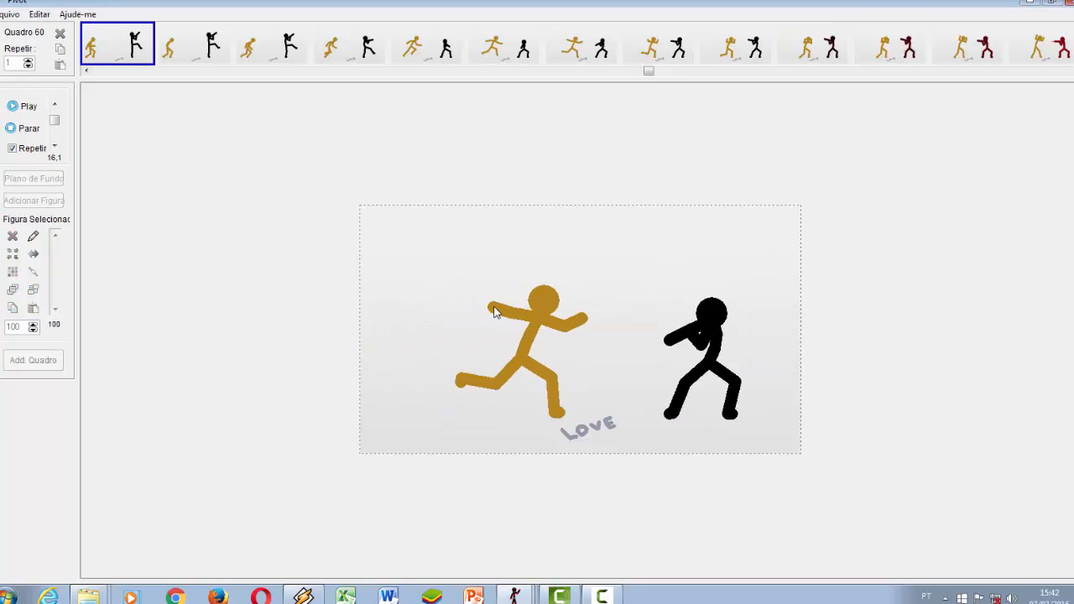